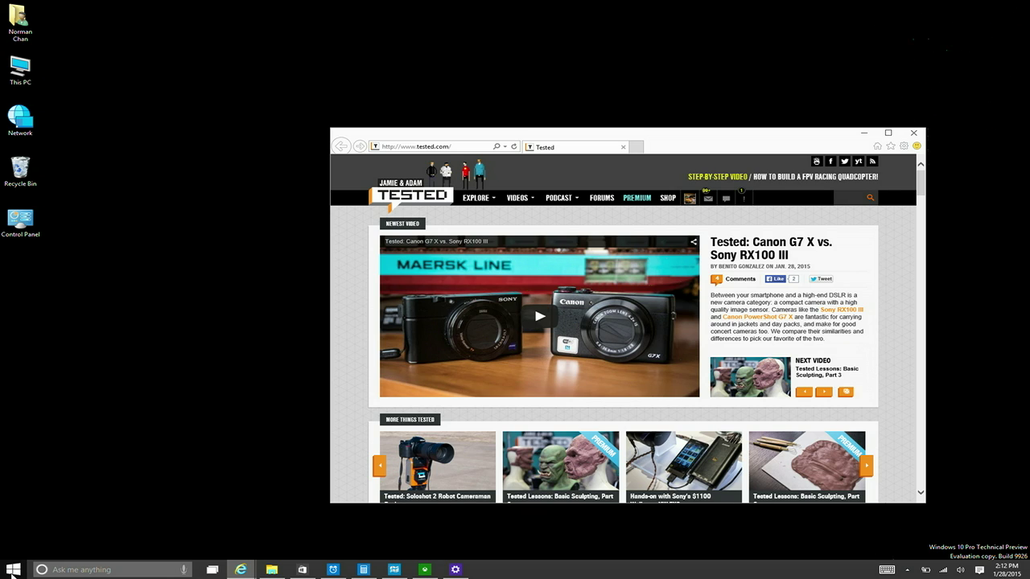
Open the Start menu and look through its live tiles and groups.
click(12, 570)
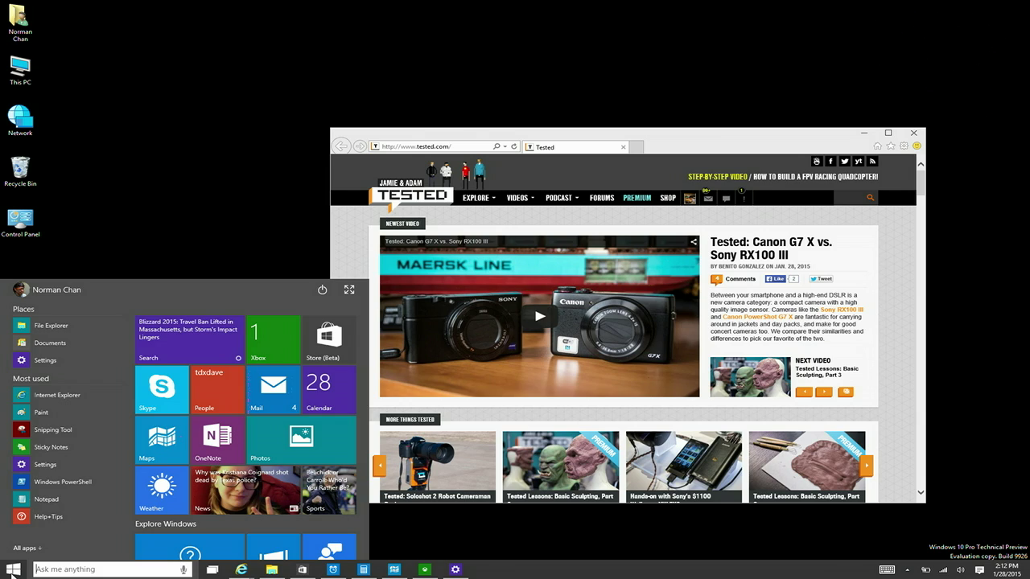
scroll(117, 491, down, 2)
scroll(117, 491, up, 2)
scroll(118, 491, down, 2)
scroll(117, 492, up, 2)
scroll(117, 491, down, 2)
scroll(246, 430, down, 3)
scroll(246, 429, up, 3)
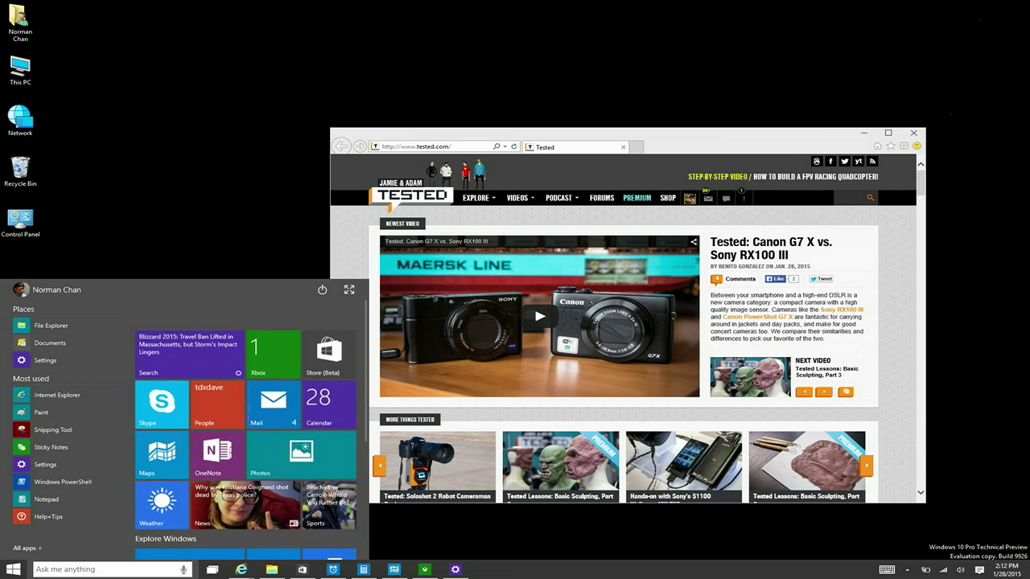
scroll(246, 430, down, 3)
scroll(246, 430, up, 3)
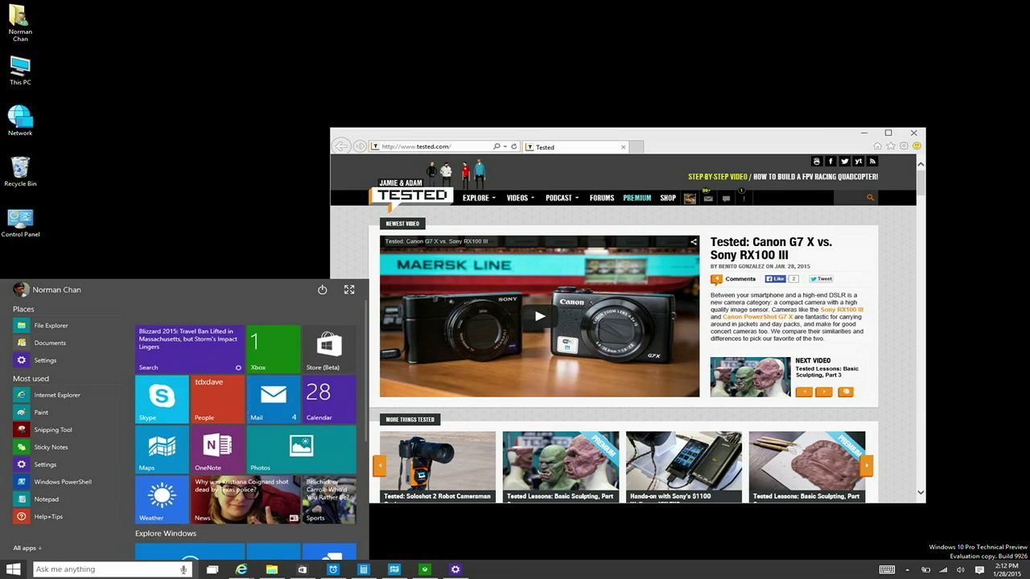
Launch Paint from the most-used apps and move its window to the free desktop area beside the browser.
click(36, 412)
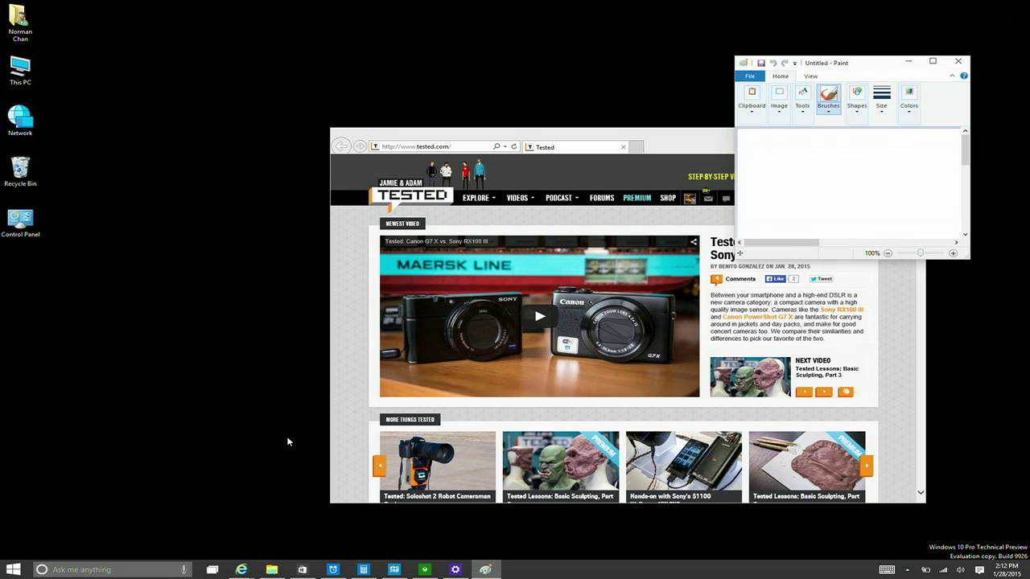
mouse_move(853, 62)
mouse_down()
mouse_move(688, 77)
mouse_move(217, 65)
mouse_move(261, 36)
mouse_up()
Open Notepad from the most-used apps in the Start menu and close it again.
key(super)
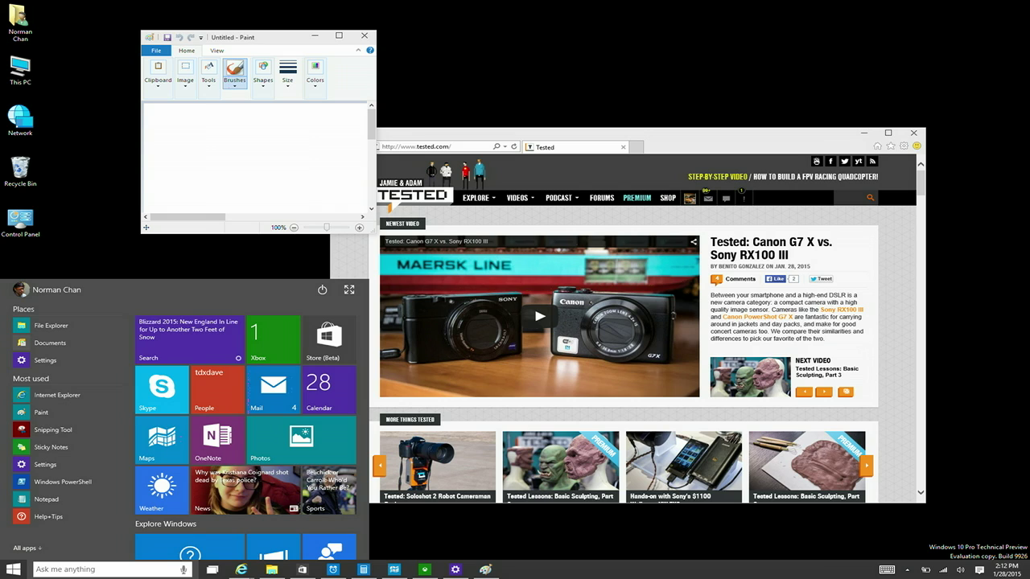
click(46, 498)
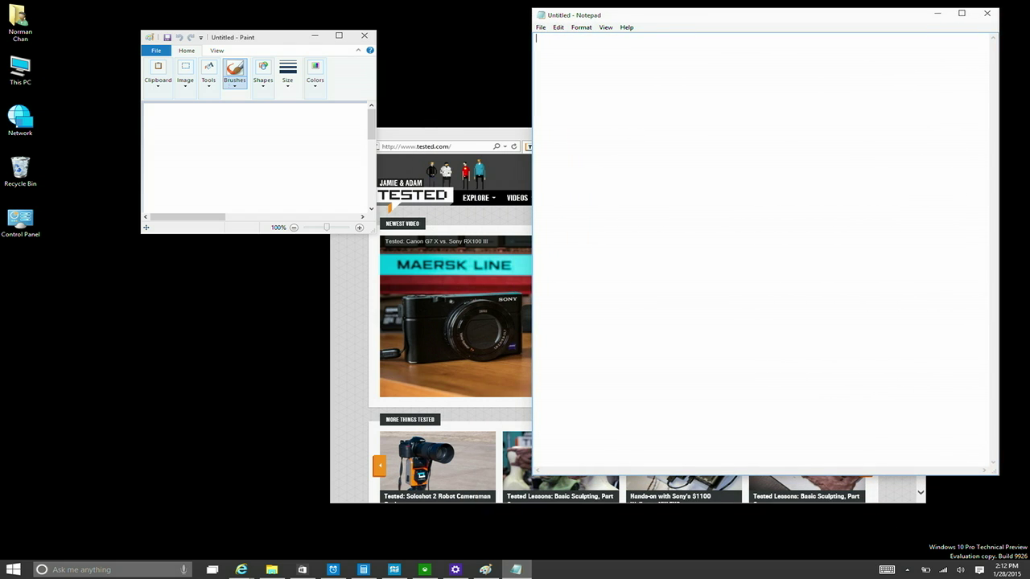
click(986, 13)
Reopen the Start menu and examine its tile groups, from the main tiles through Explore Windows to Everyday apps.
key(super)
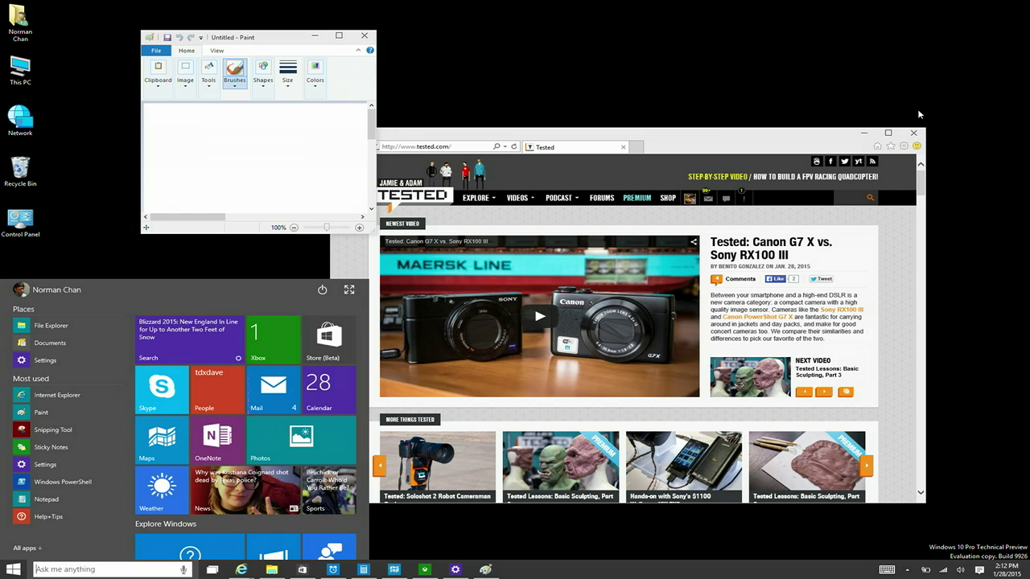
click(743, 198)
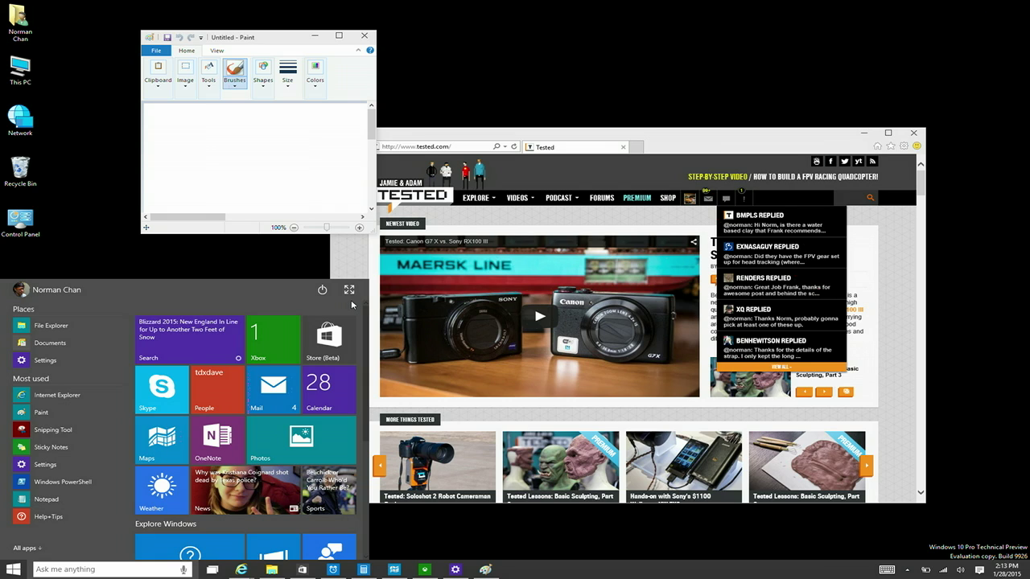
scroll(351, 303, down, 2)
scroll(351, 304, up, 2)
scroll(350, 303, down, 1)
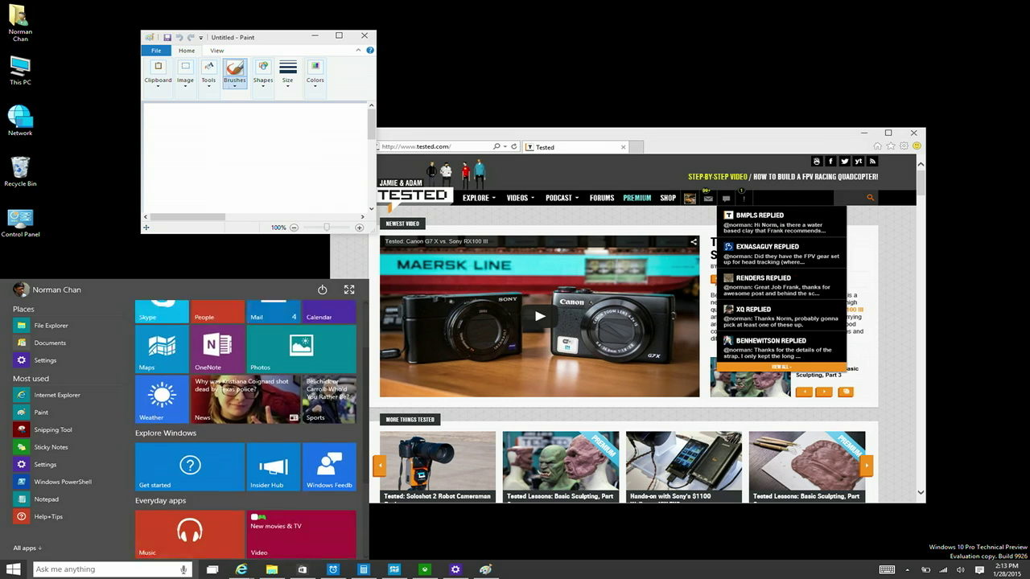
scroll(246, 427, down, 1)
scroll(245, 431, up, 3)
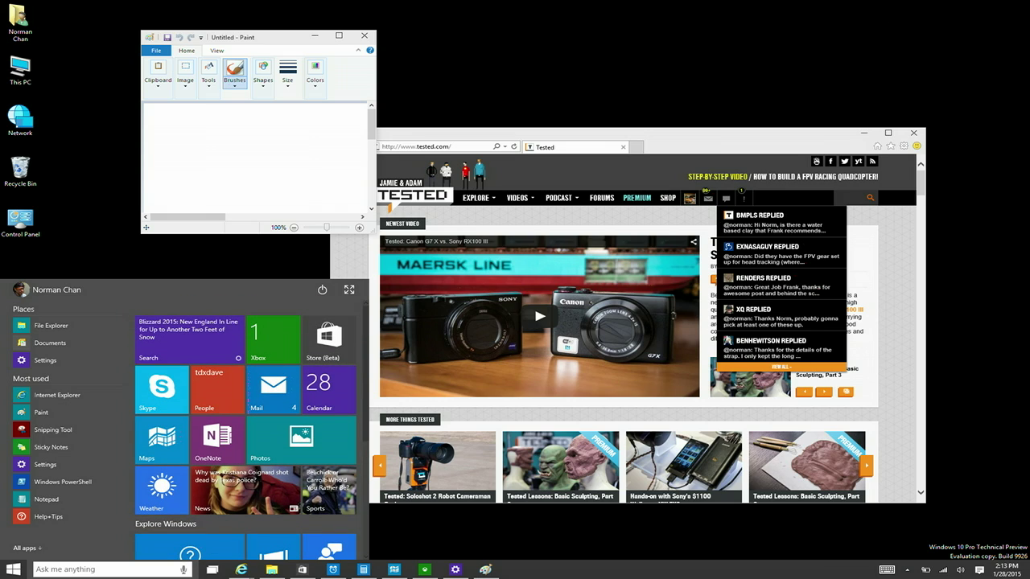
scroll(245, 430, down, 3)
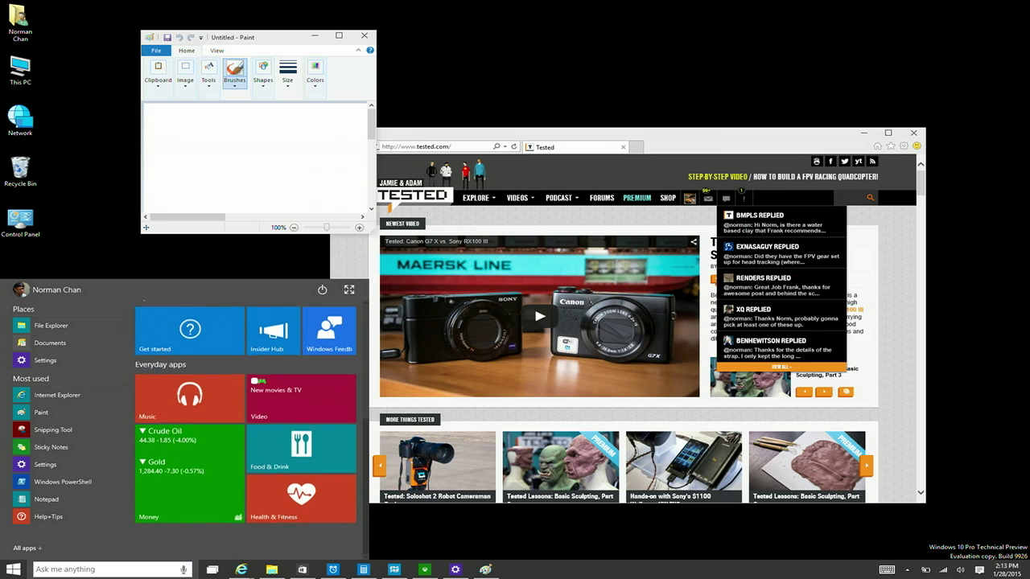
scroll(246, 430, up, 3)
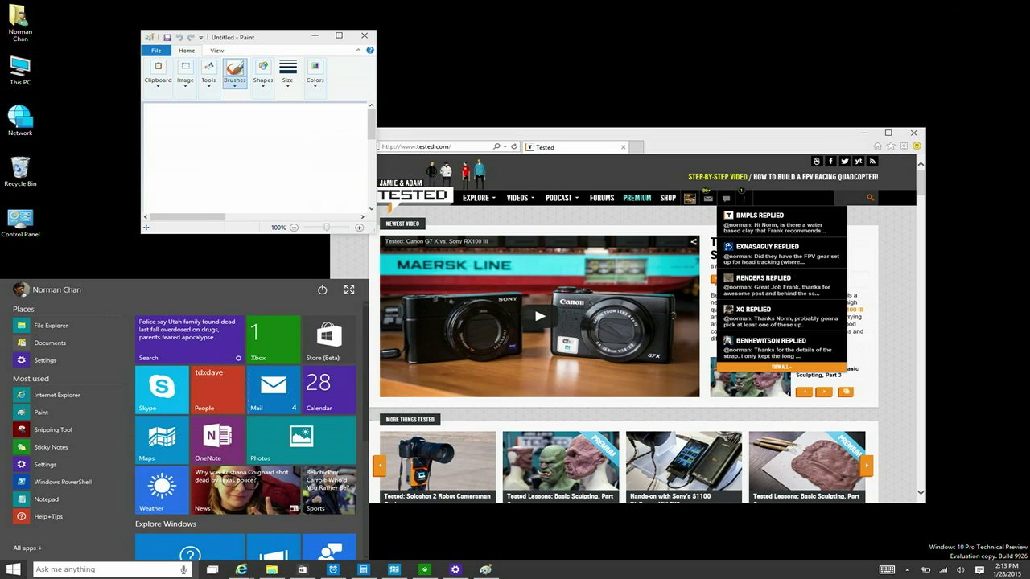
scroll(245, 431, down, 2)
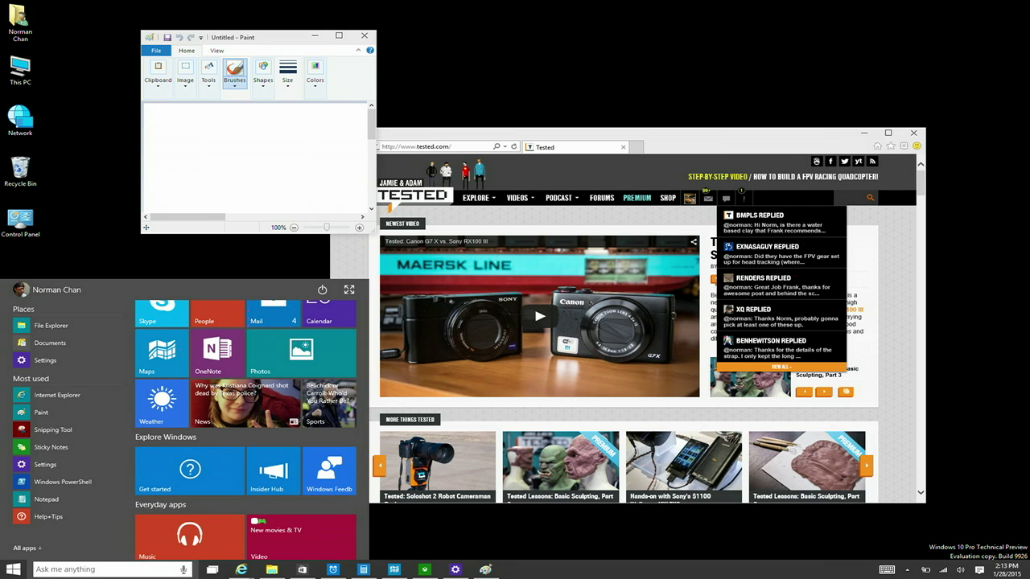
scroll(245, 430, down, 3)
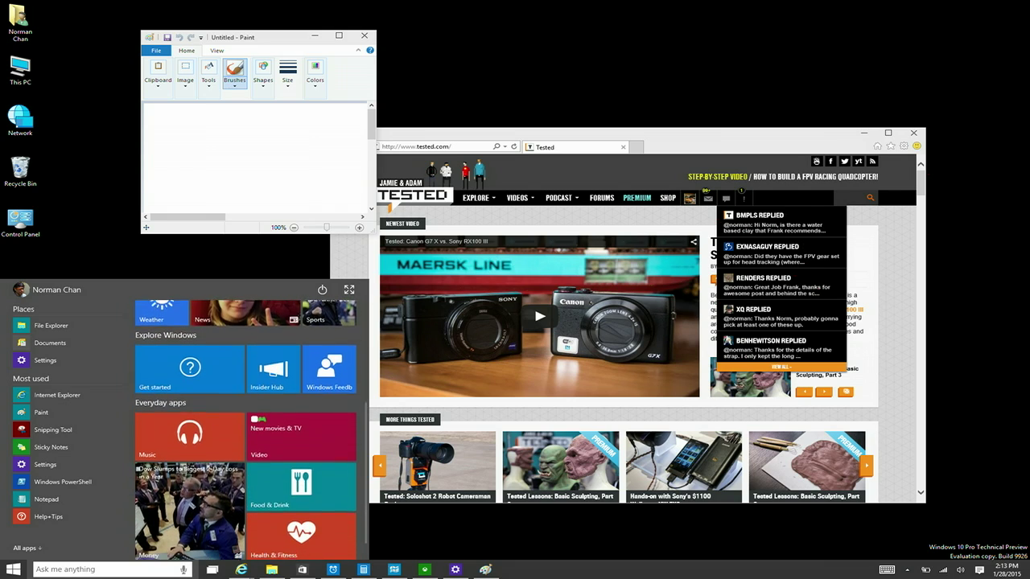
scroll(245, 431, up, 4)
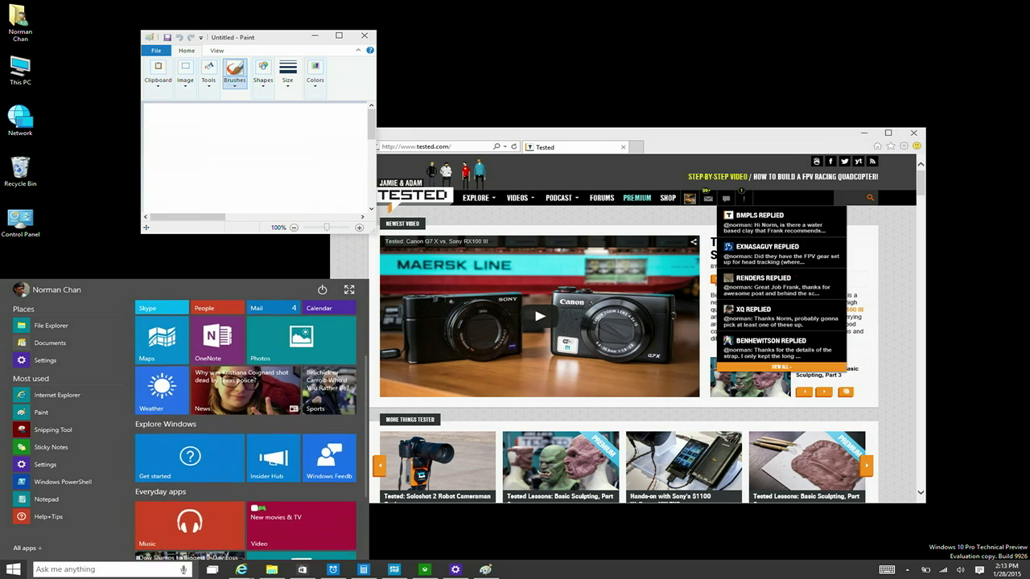
scroll(246, 430, up, 1)
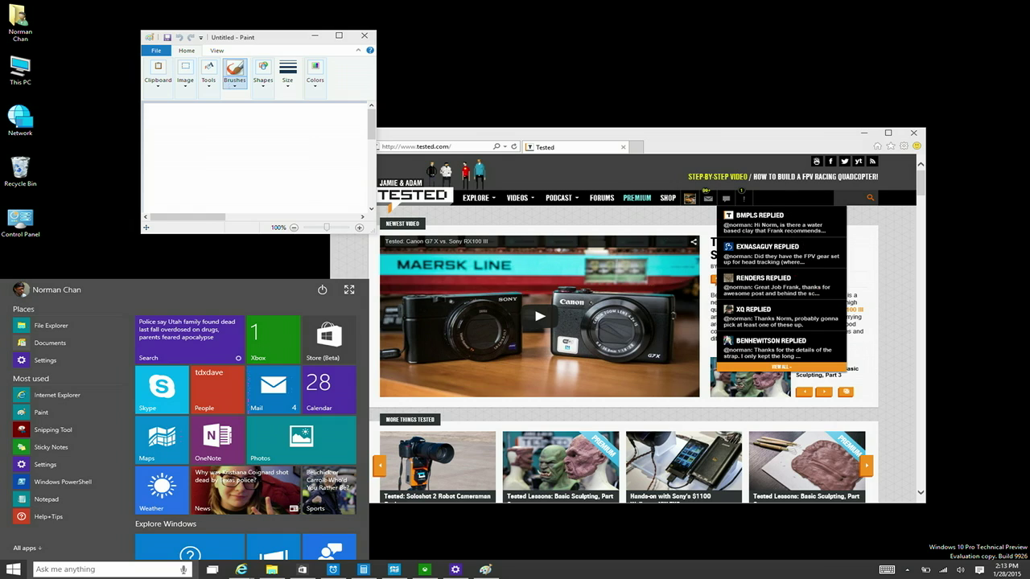
scroll(245, 431, down, 2)
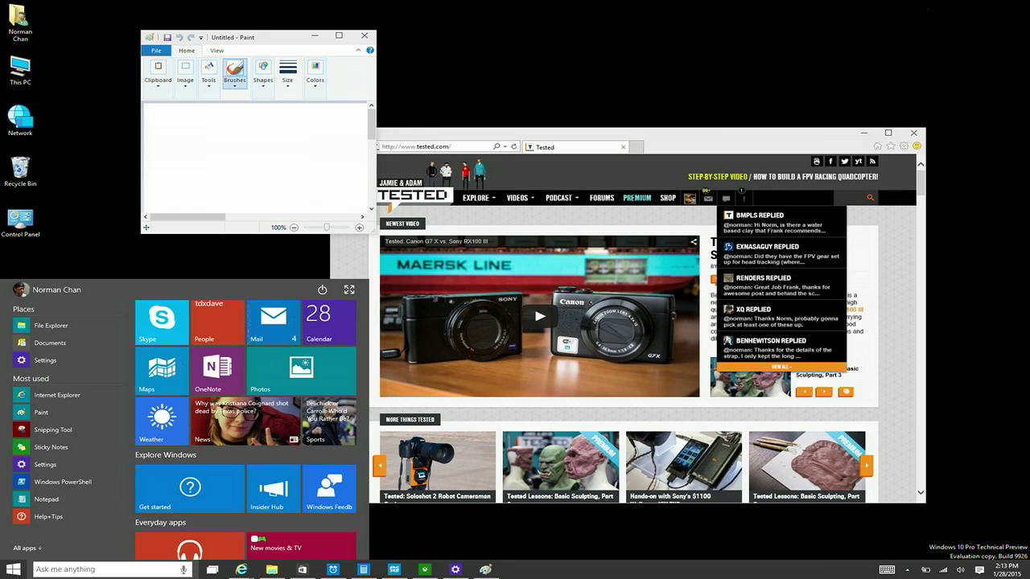
scroll(246, 419, up, 2)
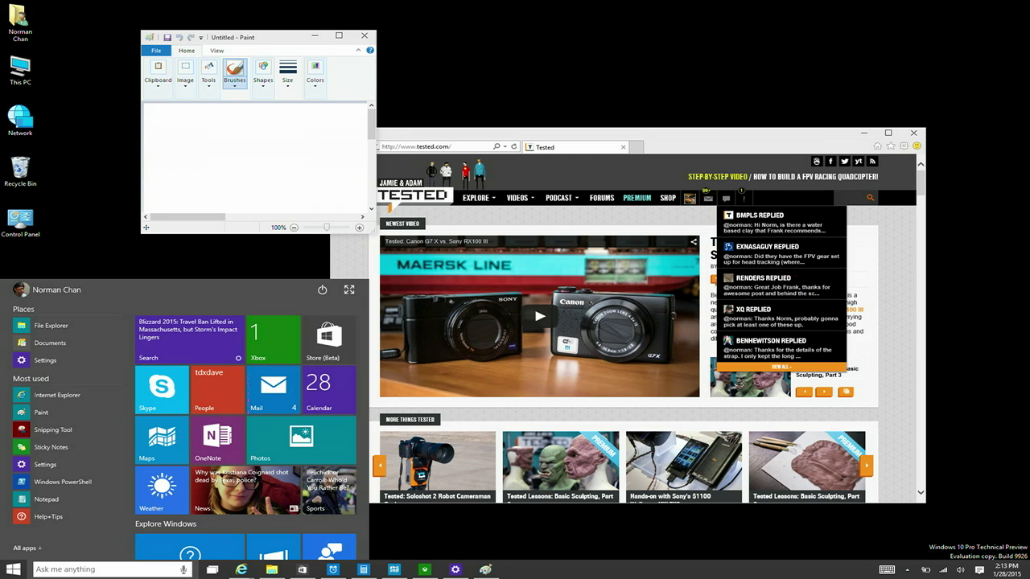
Launch Weather from its Start menu tile and allow MSN Weather to use the location.
scroll(245, 431, down, 1)
click(161, 440)
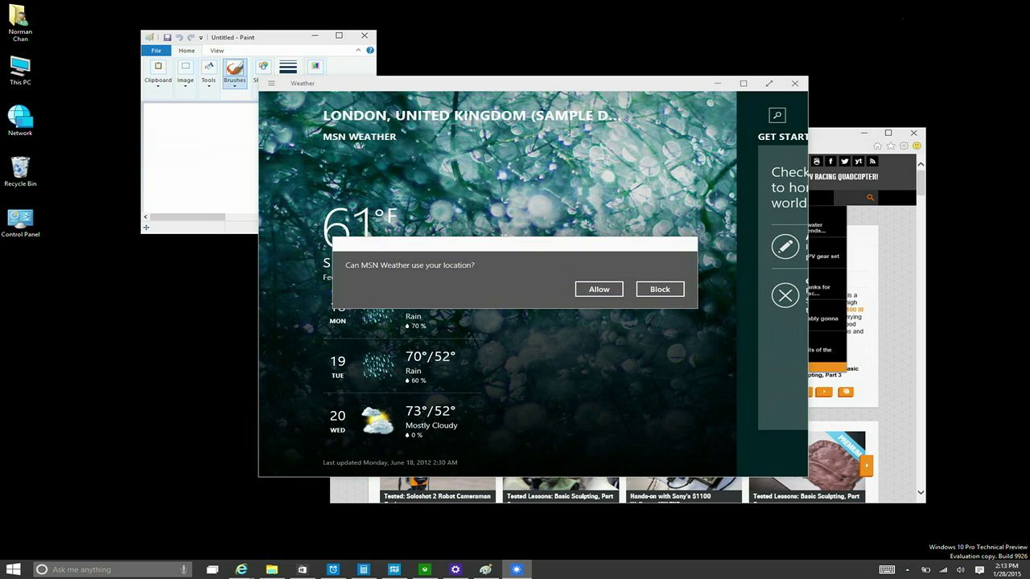
key(Return)
Show Weather in full screen, return it to a window, and close it.
key(super+shift+Return)
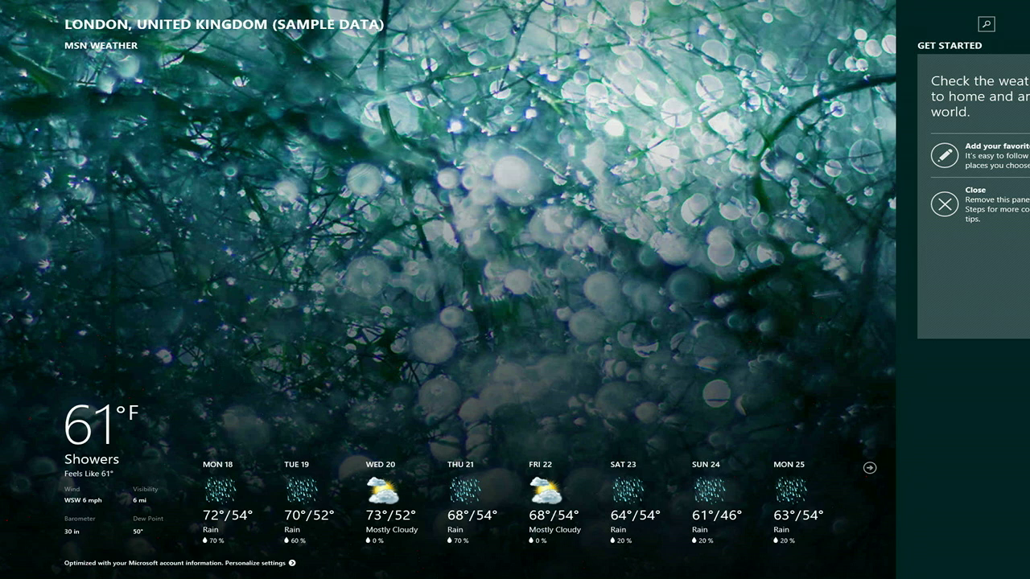
key(super+shift+Return)
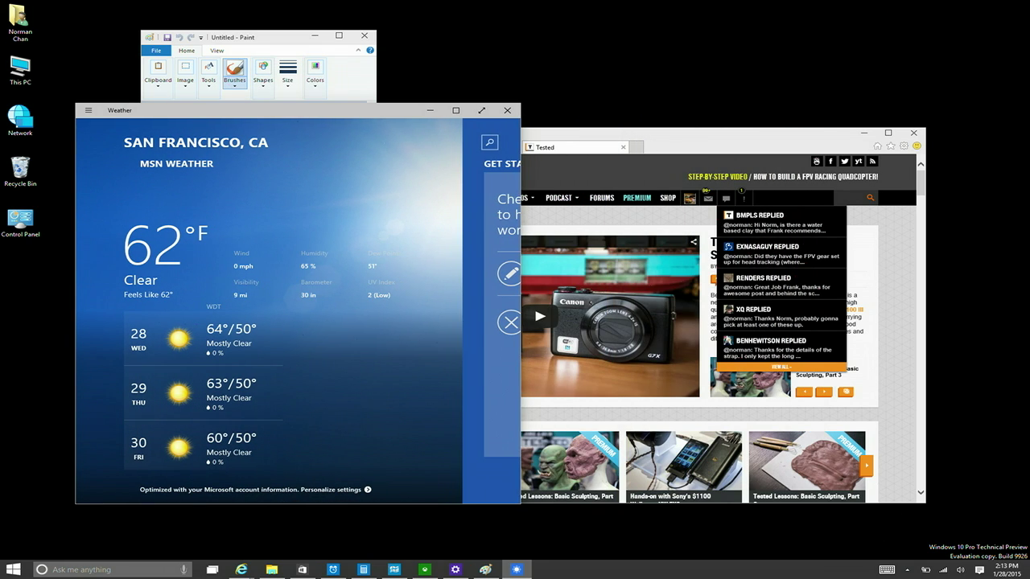
key(alt+F4)
In the full-screen Start menu, shift Get started sideways and place Insider Hub on a second row of the Explore Windows group.
key(super)
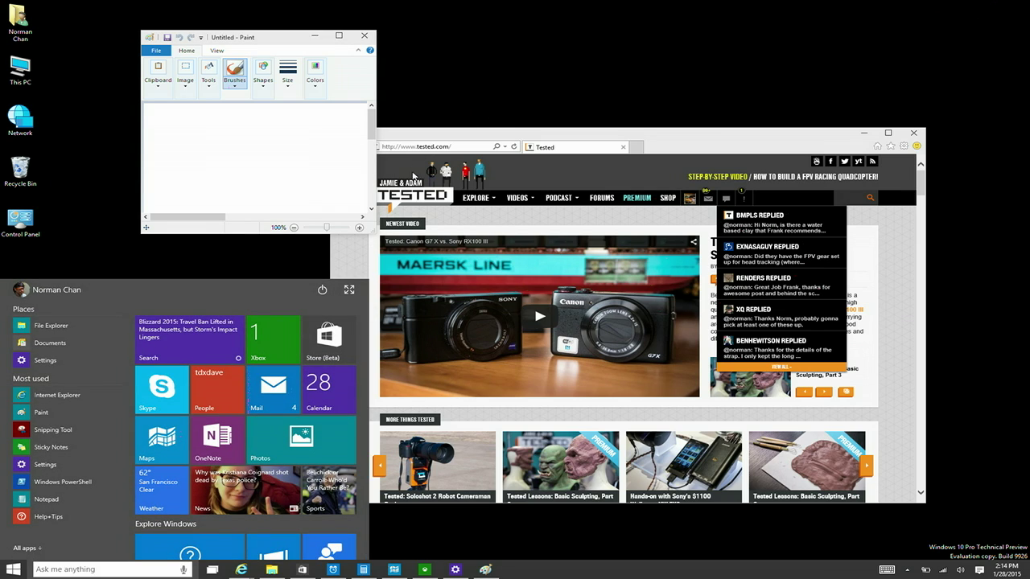
click(350, 292)
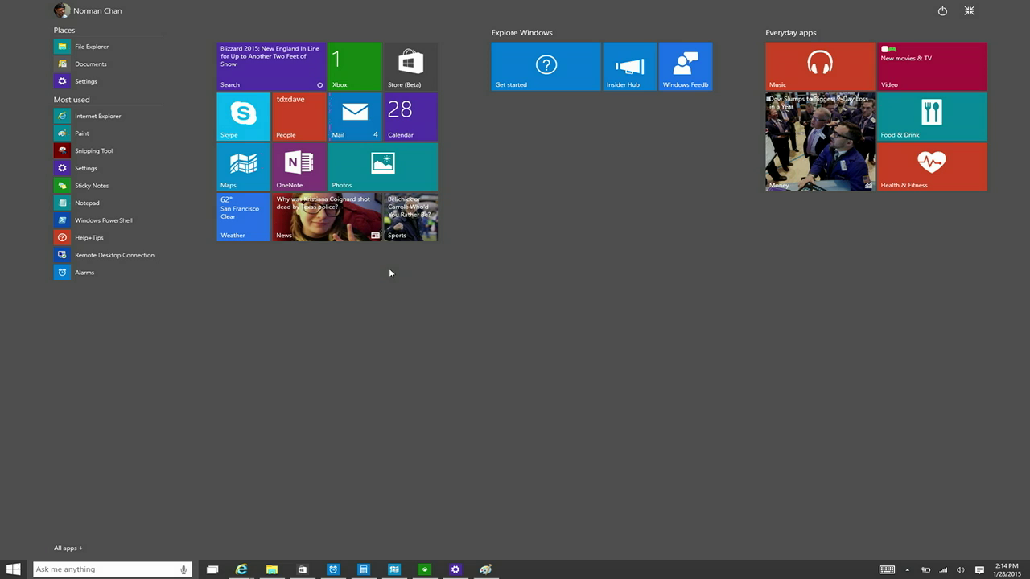
mouse_move(537, 92)
mouse_down()
mouse_move(613, 142)
mouse_move(544, 87)
mouse_up()
drag(423, 160, 556, 156)
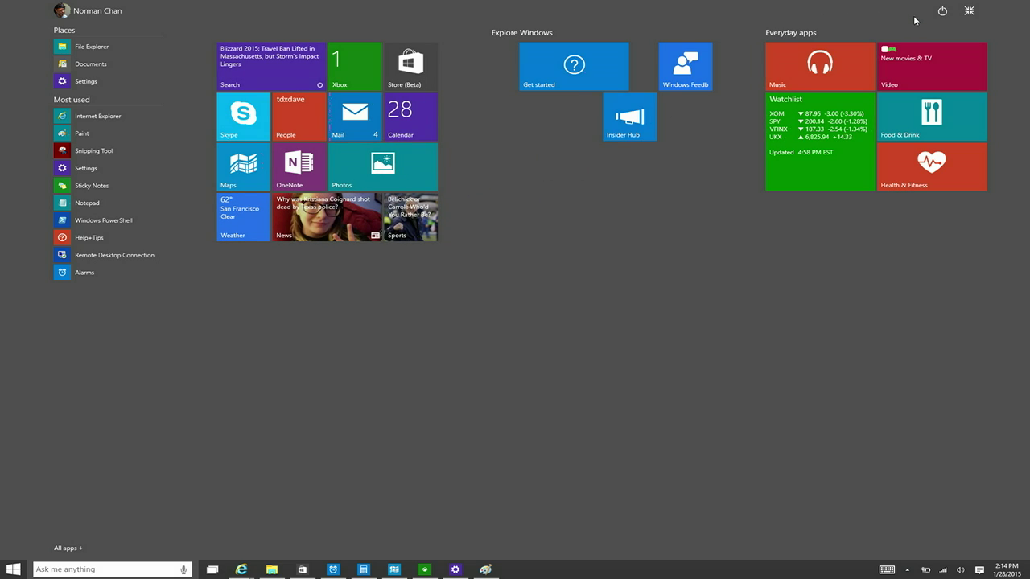
click(967, 11)
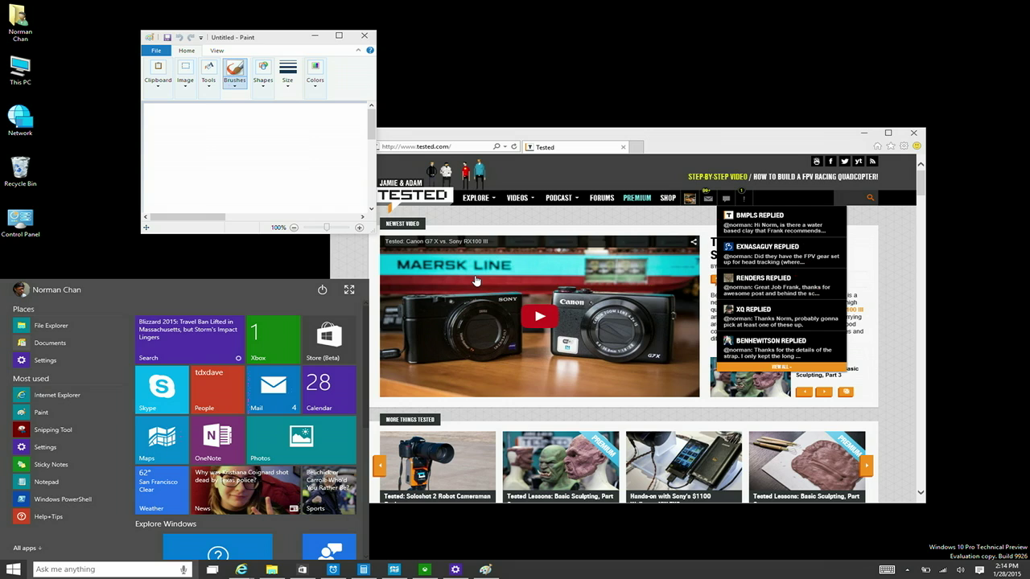
Reopen Weather, try its maximized and full-screen views, and close the app.
click(162, 489)
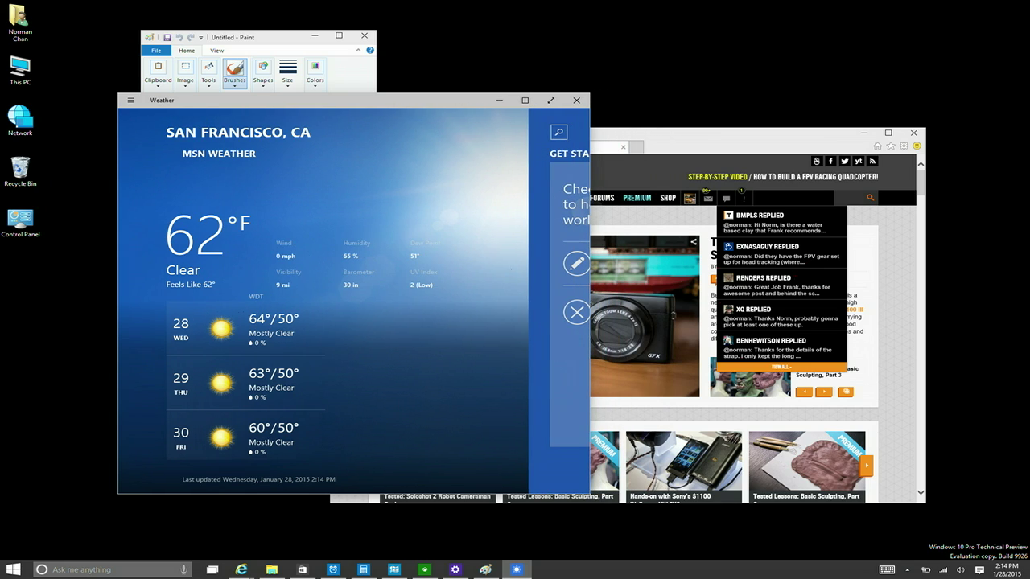
key(super+Up)
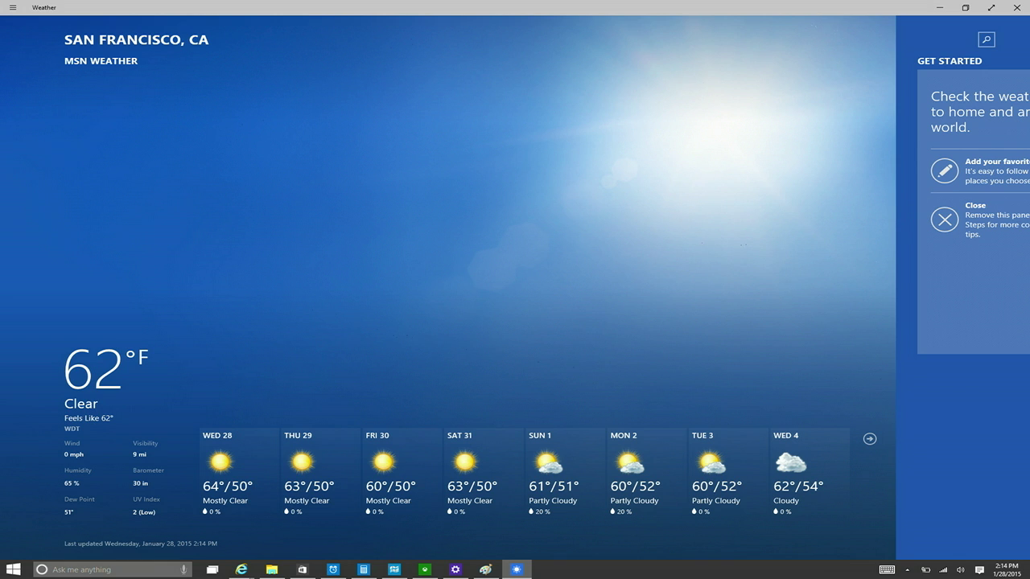
key(super+Down)
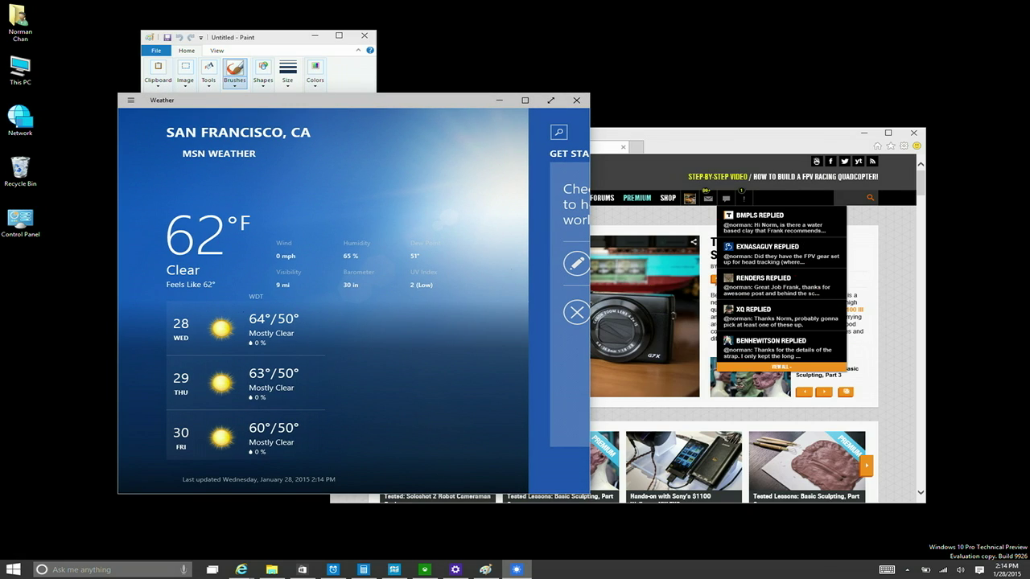
key(super+Up)
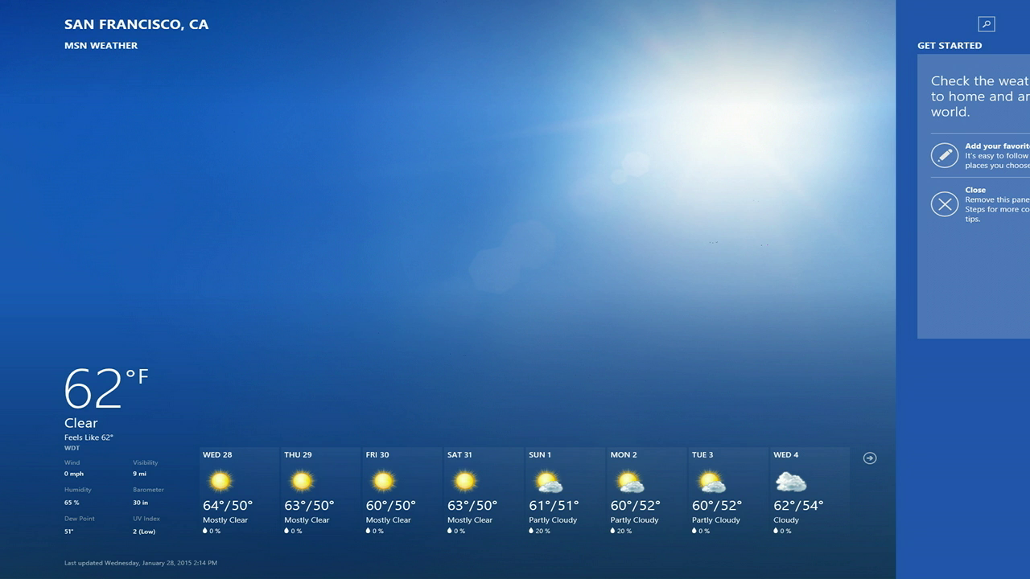
key(super+Down)
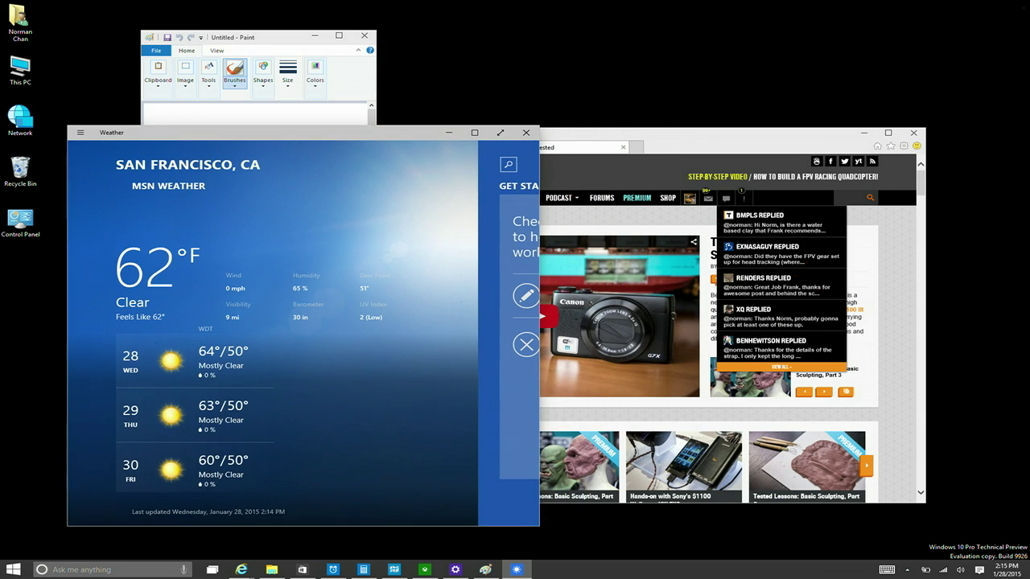
key(alt+F4)
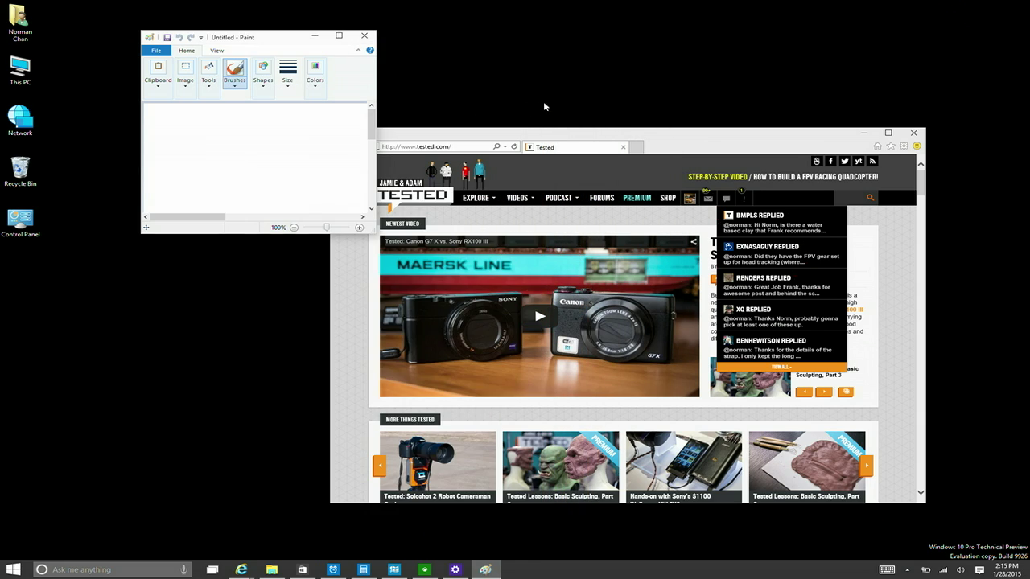
Turn on Tablet mode with the Tested browser window in front, and open the full-screen Start menu.
click(554, 128)
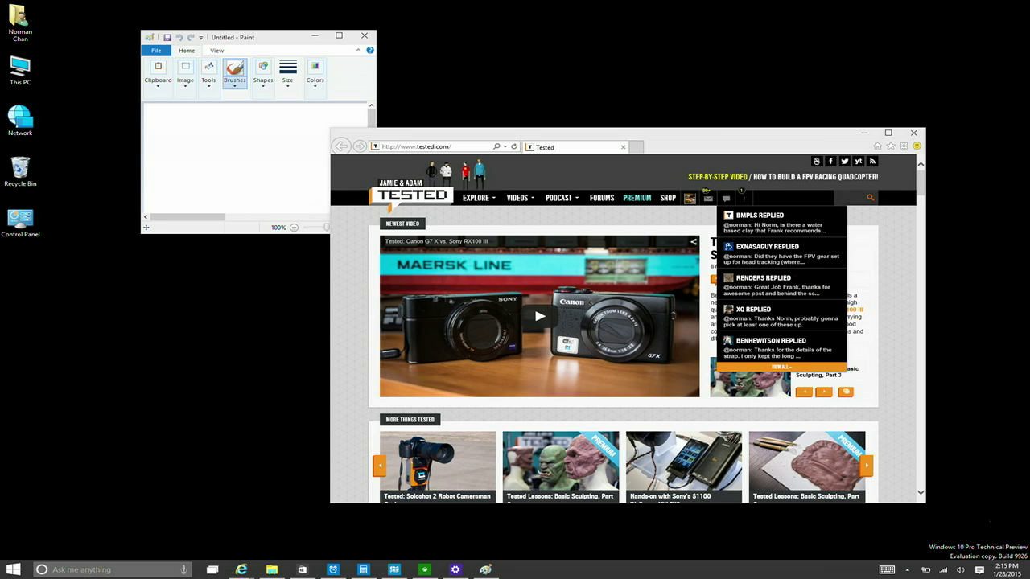
key(super)
key(super)
key(super+a)
click(849, 541)
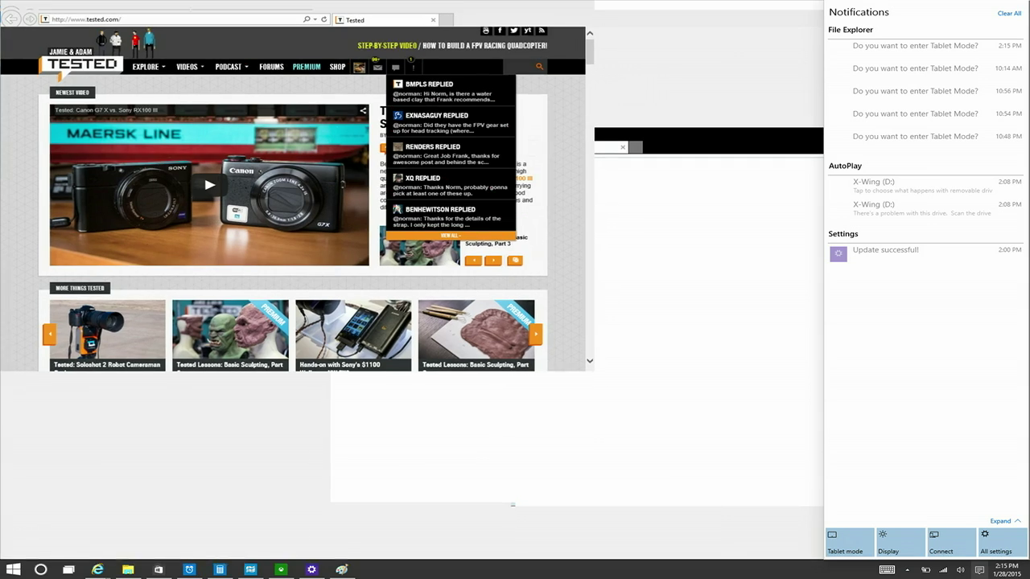
key(super+a)
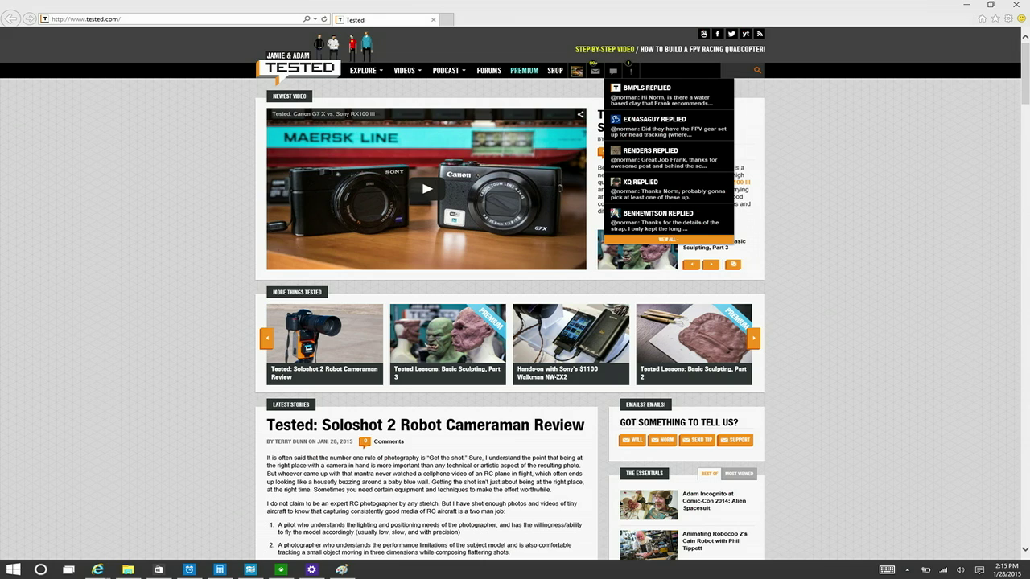
key(super)
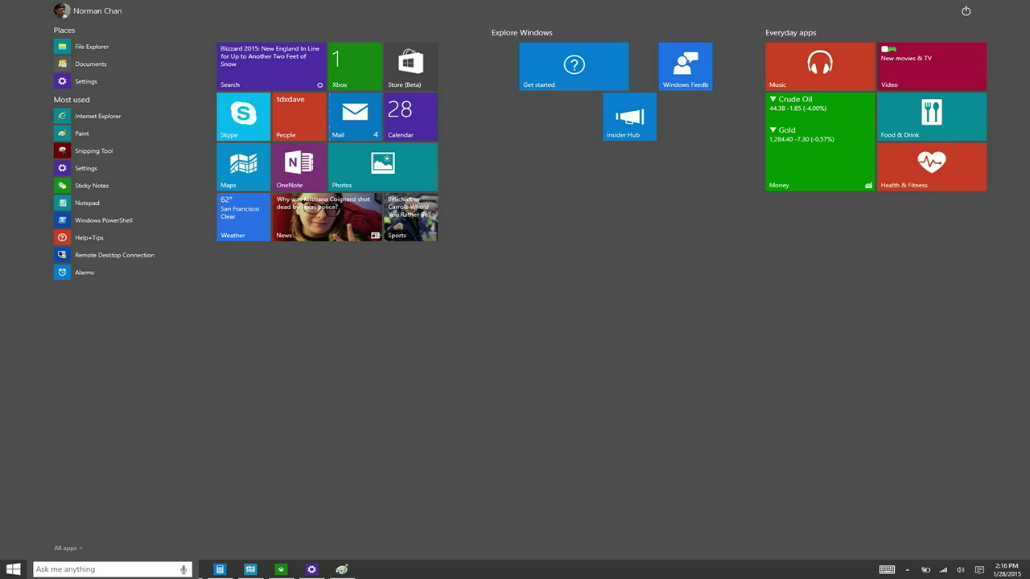
Open the full list of installed apps in the Start menu and look through its alphabetical entries.
click(67, 548)
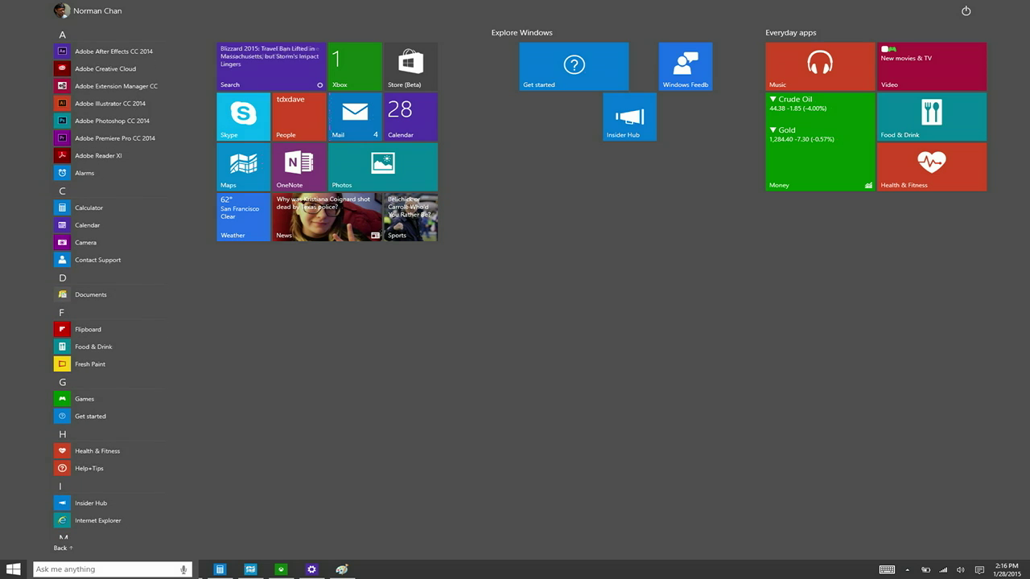
scroll(113, 290, down, 10)
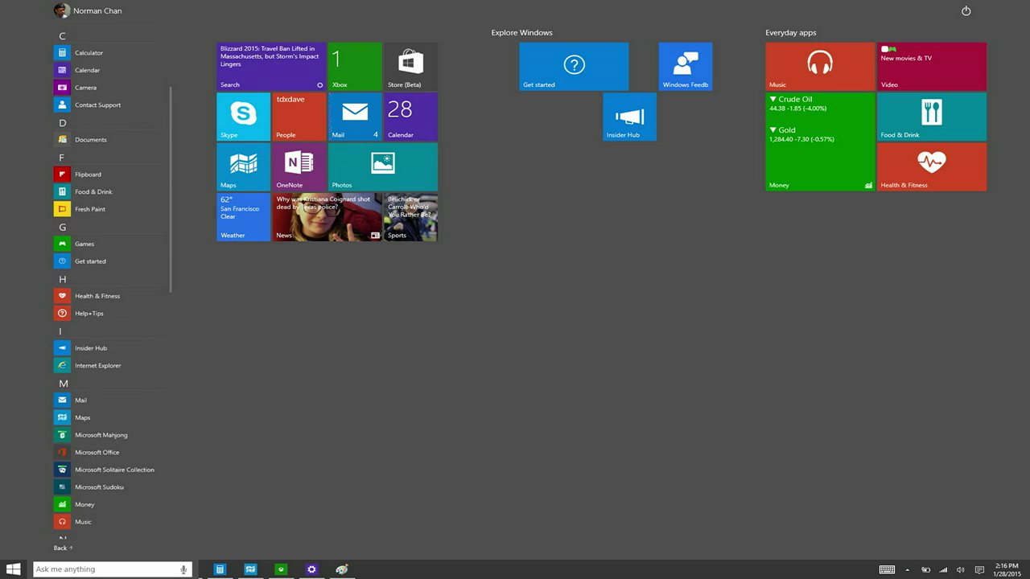
scroll(112, 289, down, 6)
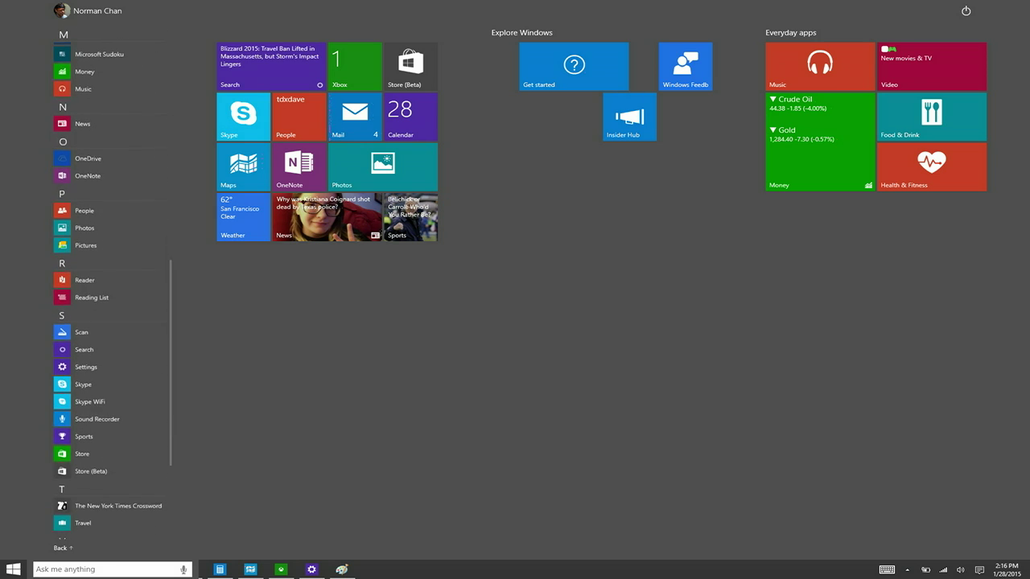
scroll(113, 290, up, 8)
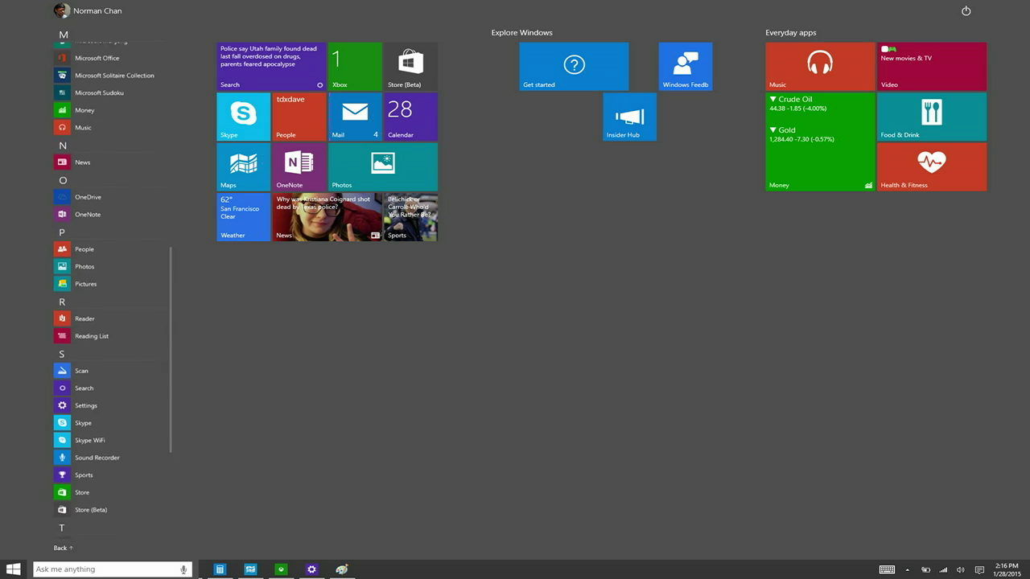
scroll(112, 290, up, 6)
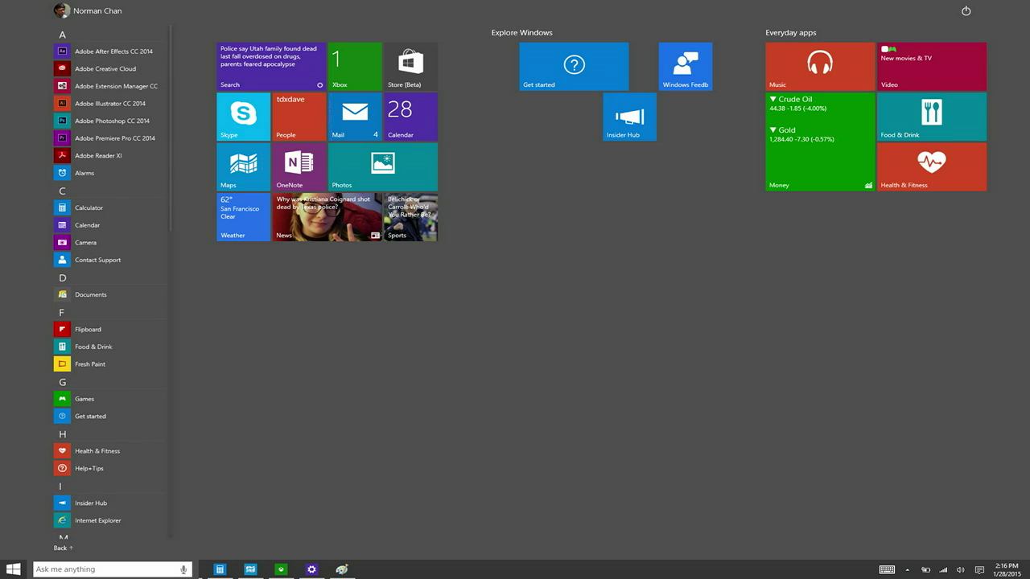
Bring up the touch keyboard, view its layout options, and hide it again.
click(886, 570)
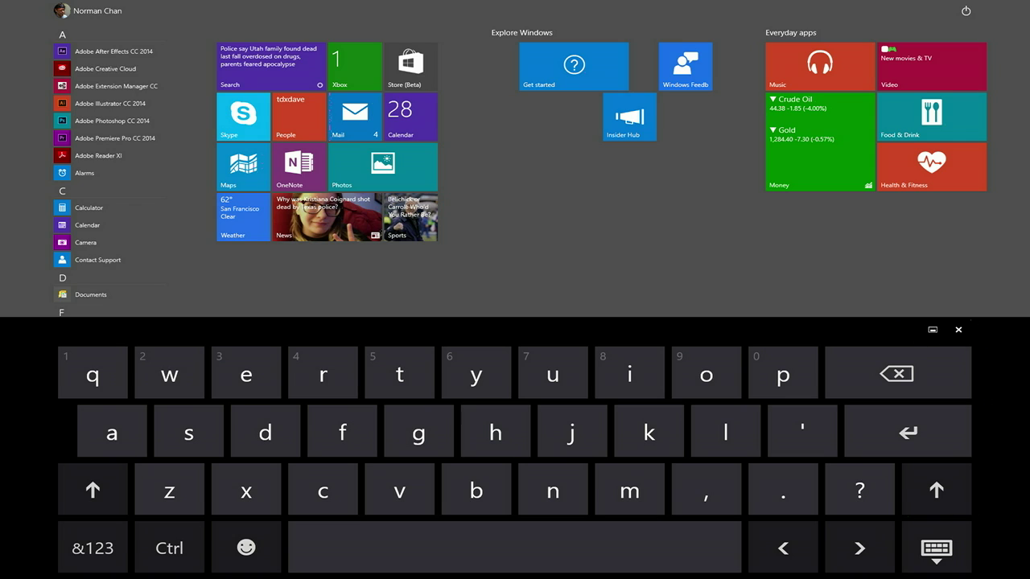
click(936, 548)
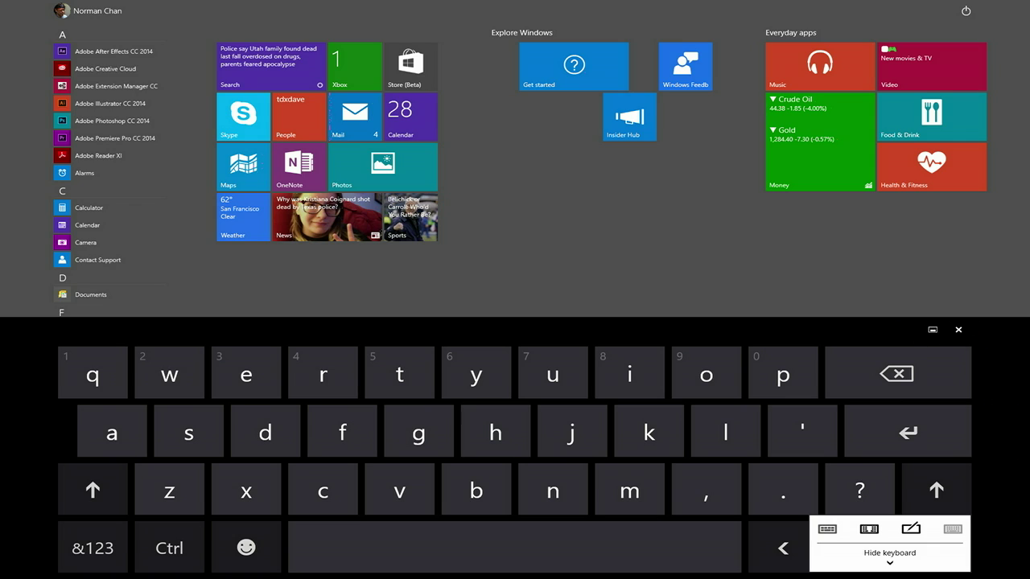
click(935, 548)
click(936, 548)
click(889, 553)
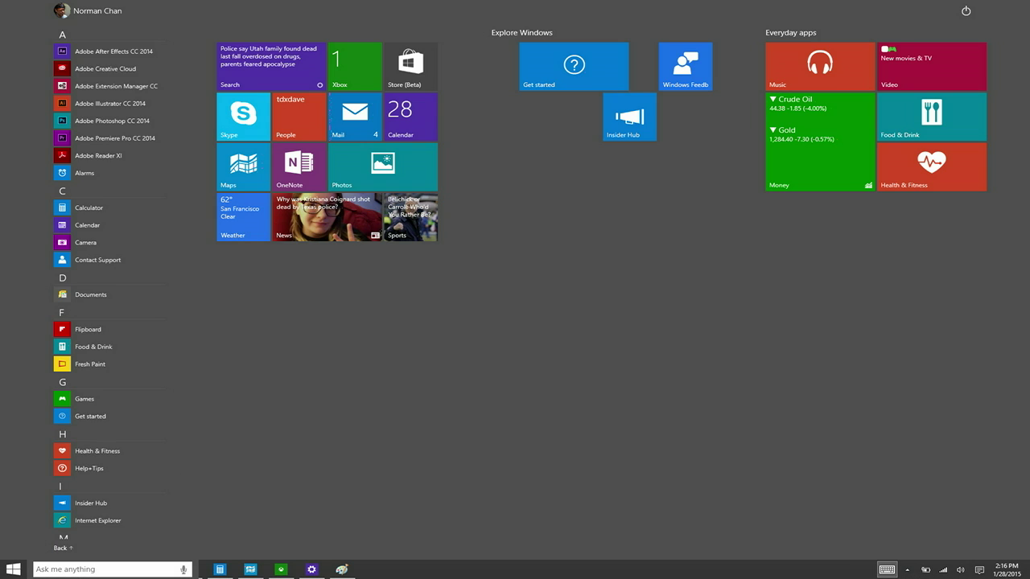
click(885, 570)
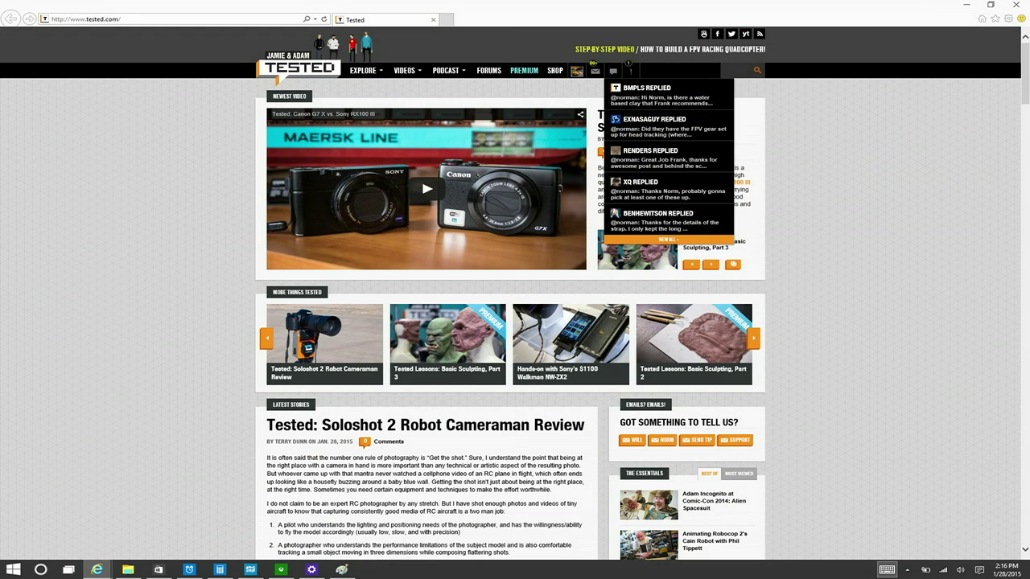
Switch between the full-screen Start menu and the Tested browser window, and return to the windowed desktop.
key(super)
key(super)
key(super)
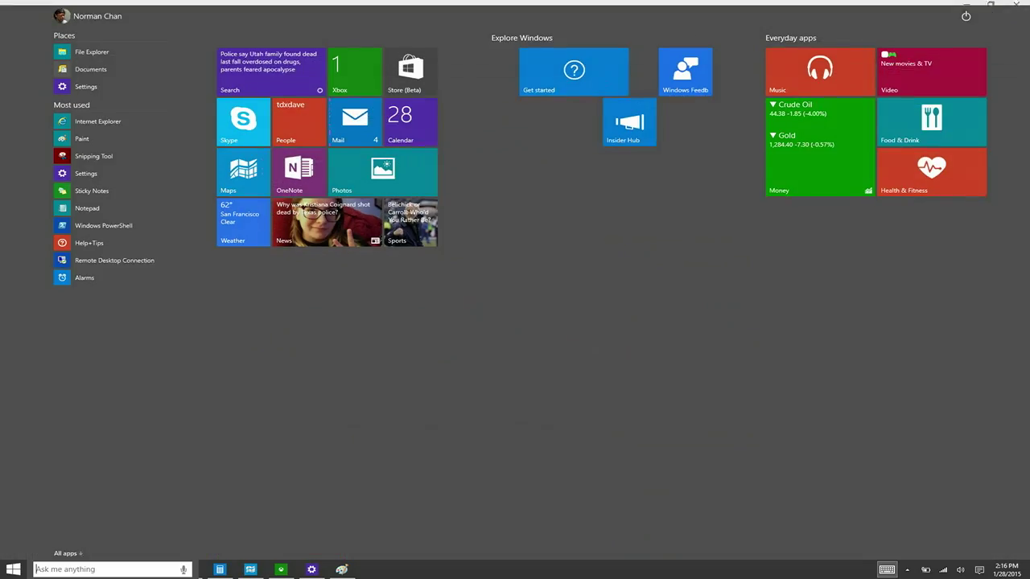
key(super)
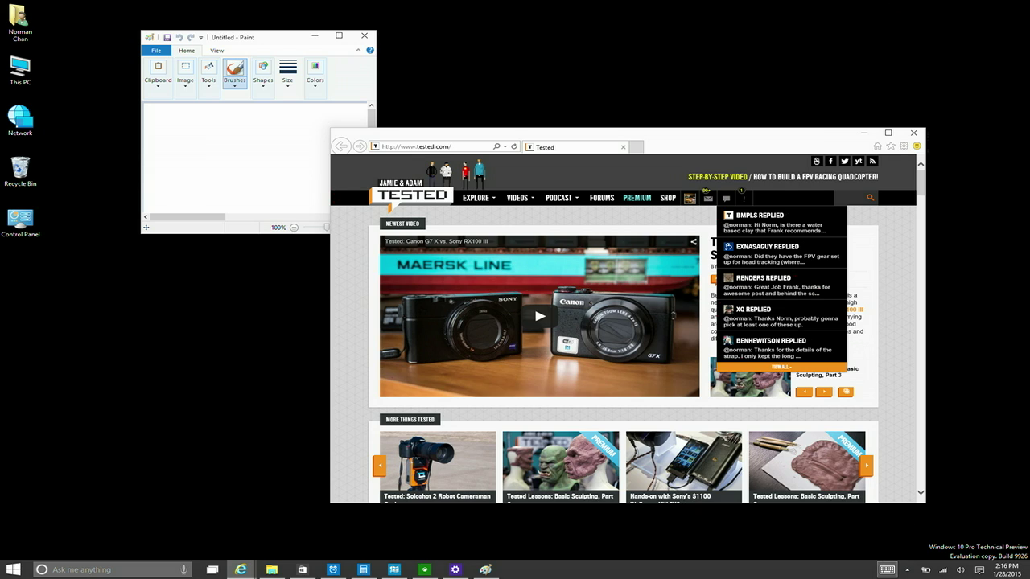
key(super+Right)
key(super+Left)
key(super+Left)
key(super+Right)
key(super+Up)
key(super+Down)
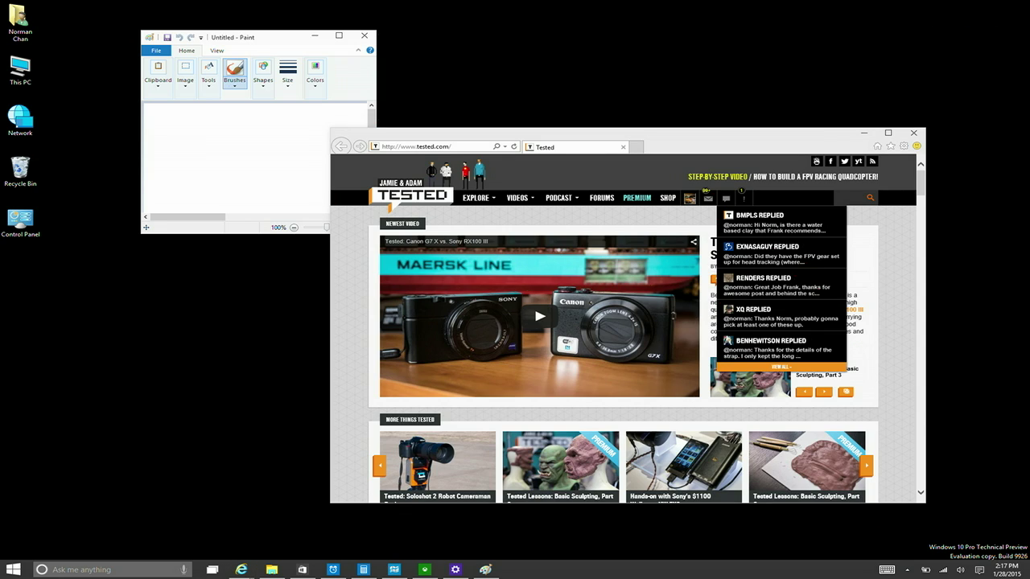
Open the Notifications pane and clear all notifications.
key(super+a)
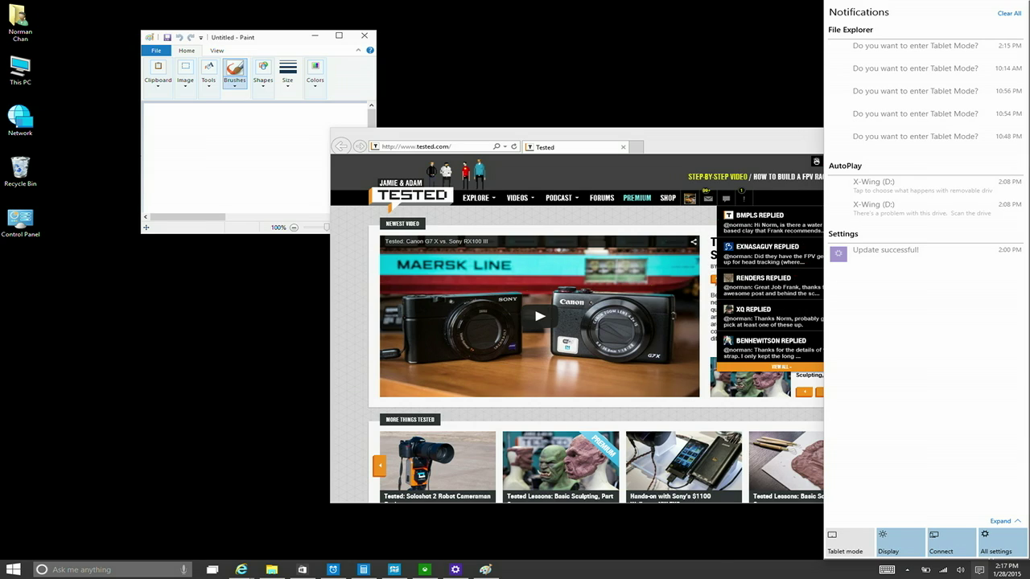
key(super+a)
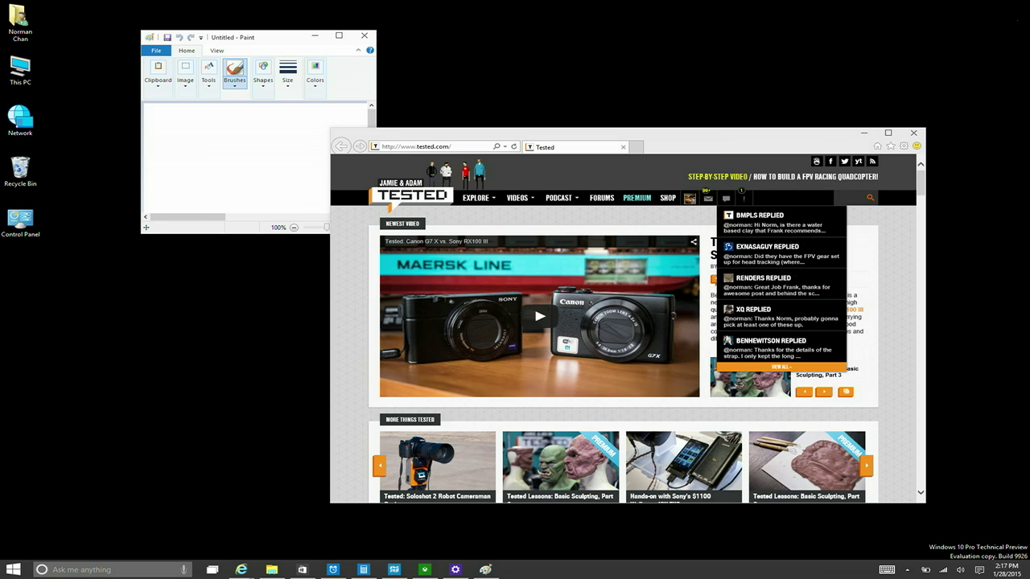
right_click(2, 323)
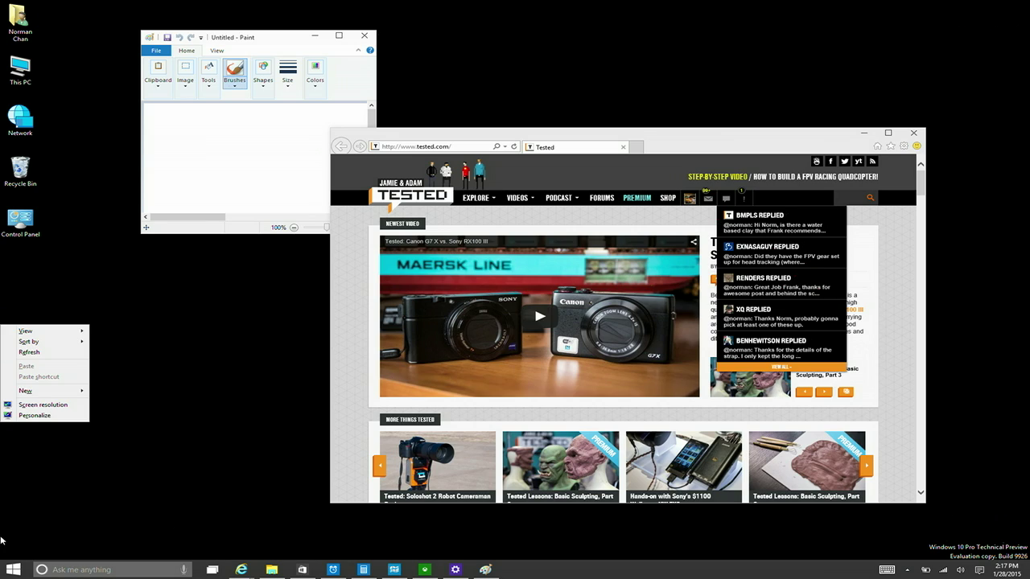
click(979, 569)
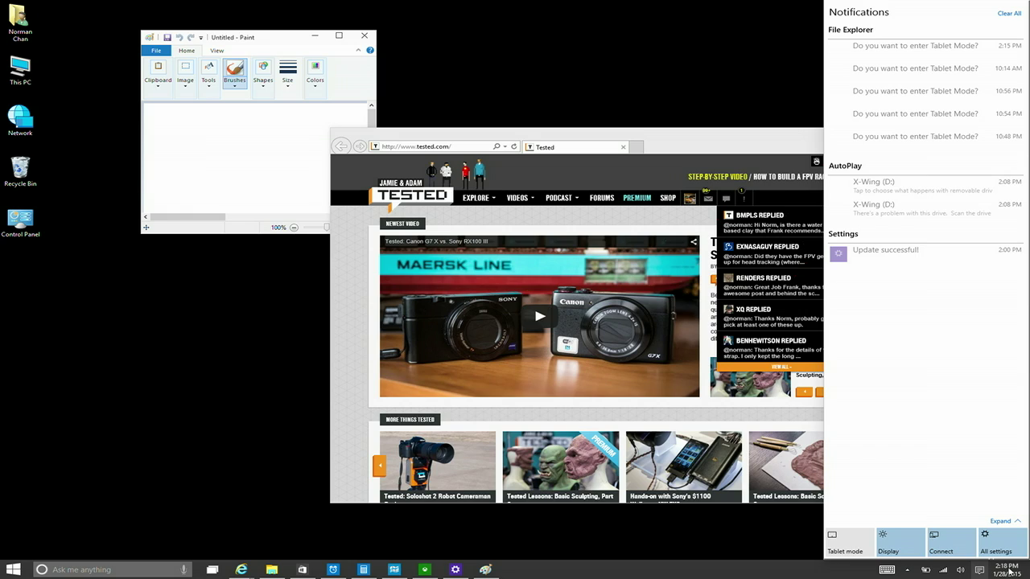
click(1009, 13)
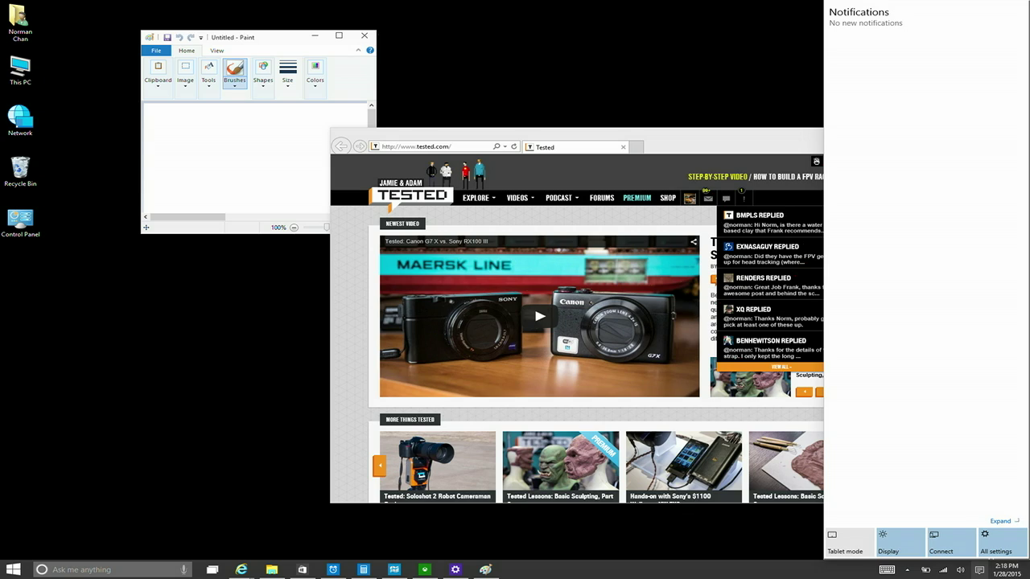
Expand the quick actions, open the Display settings from them, and snap the Settings window to the left half of the screen.
click(1003, 520)
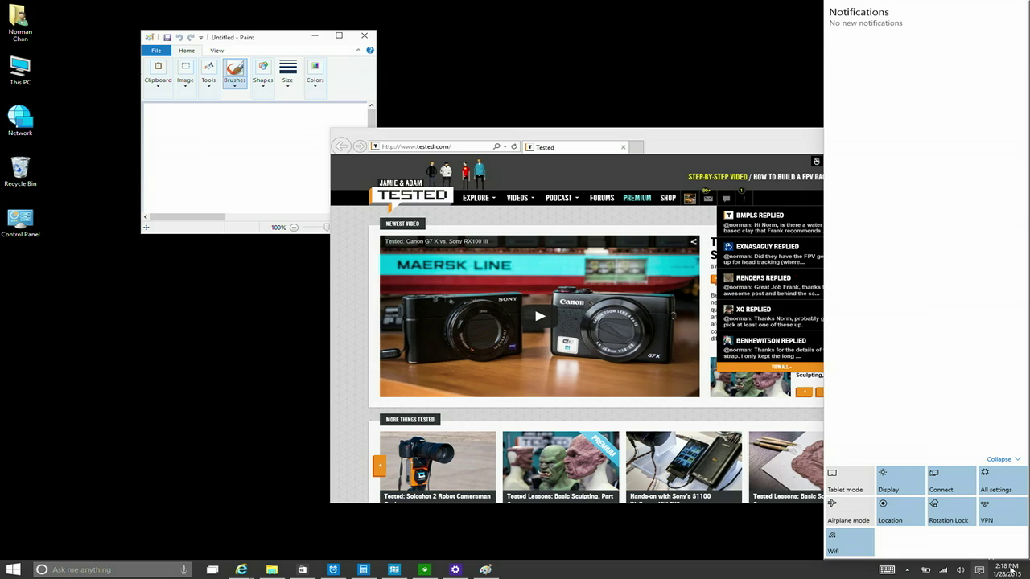
click(888, 481)
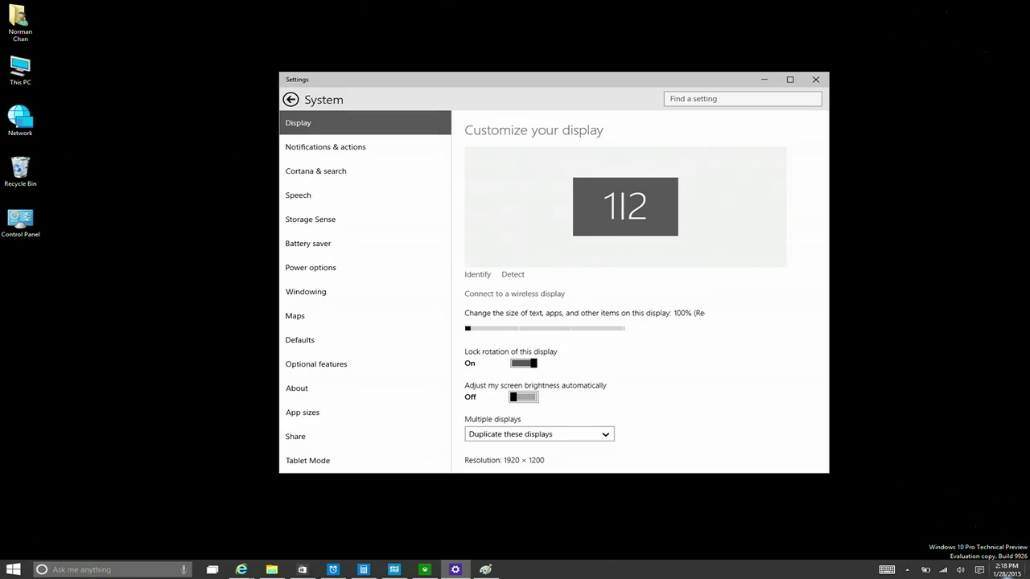
key(super+Left)
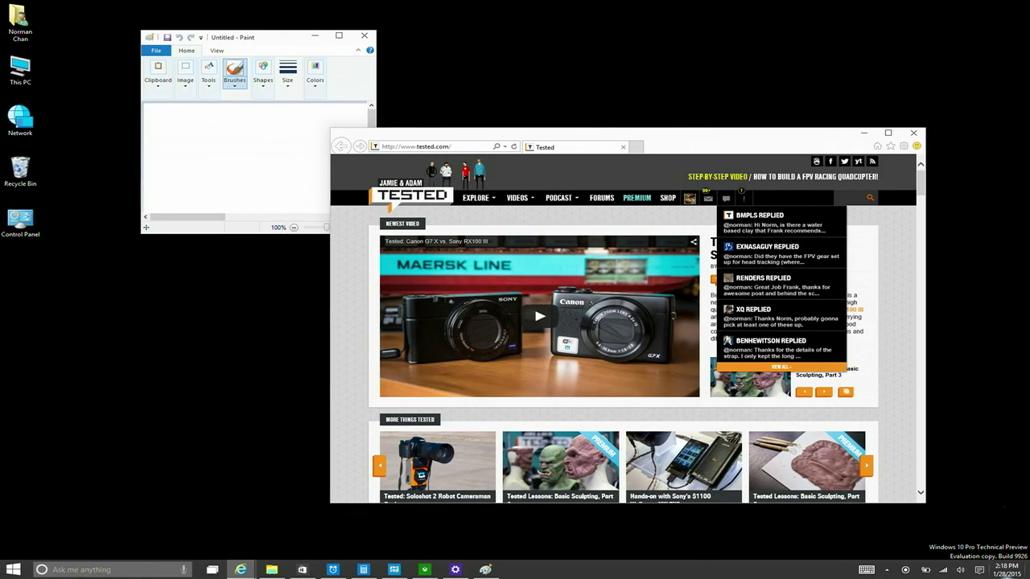
key(super+a)
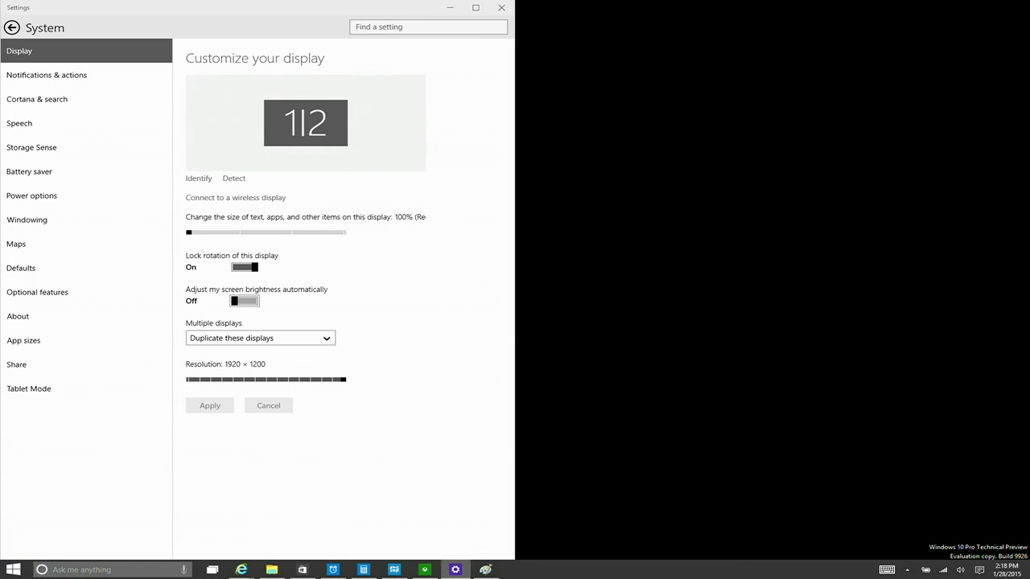
In the Notifications & actions settings, replace the Connect quick action with Airplane mode and review the per-app notification switches.
click(46, 75)
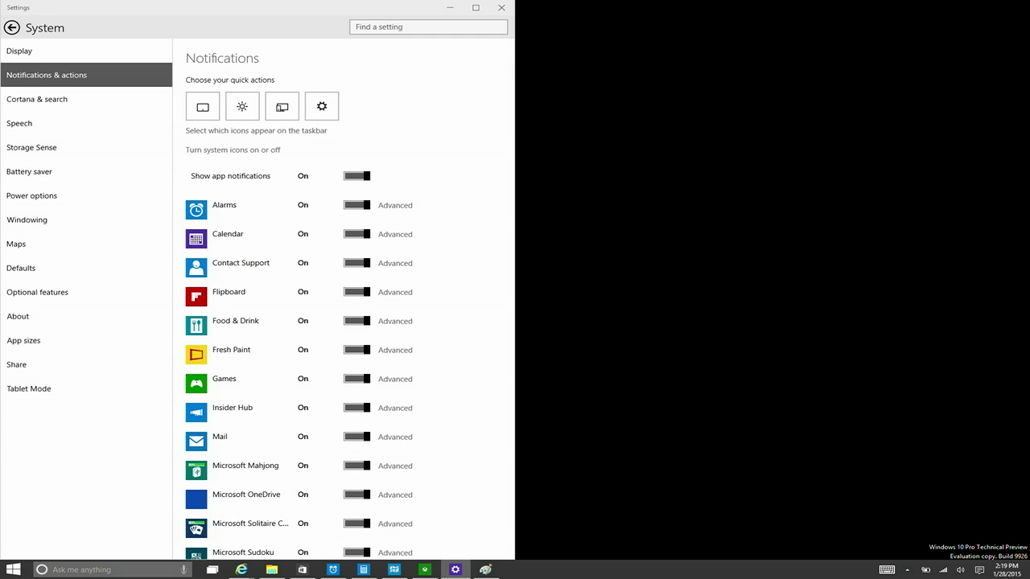
click(242, 106)
click(269, 280)
click(242, 107)
click(277, 136)
click(282, 106)
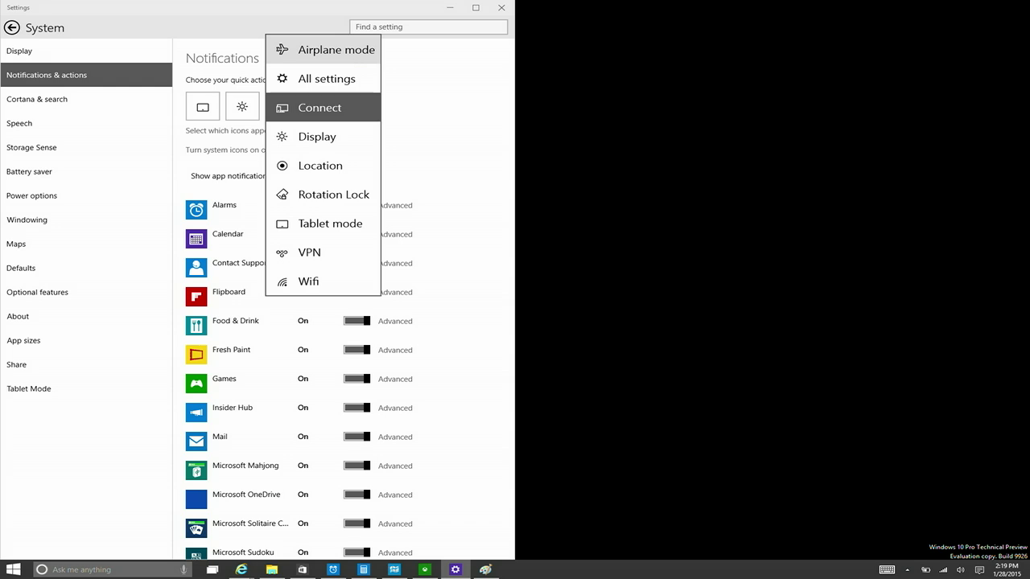
click(329, 50)
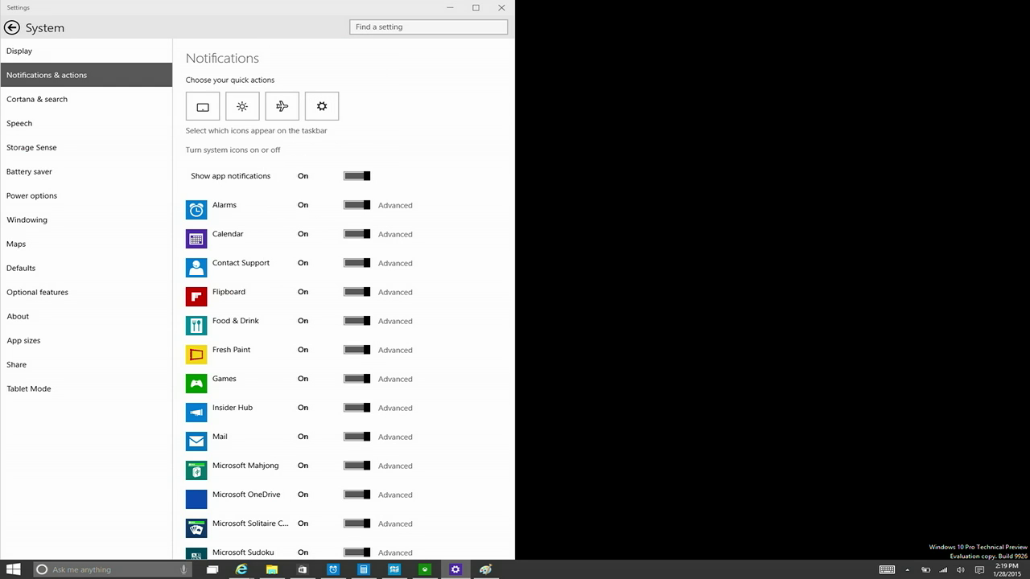
scroll(346, 298, down, 10)
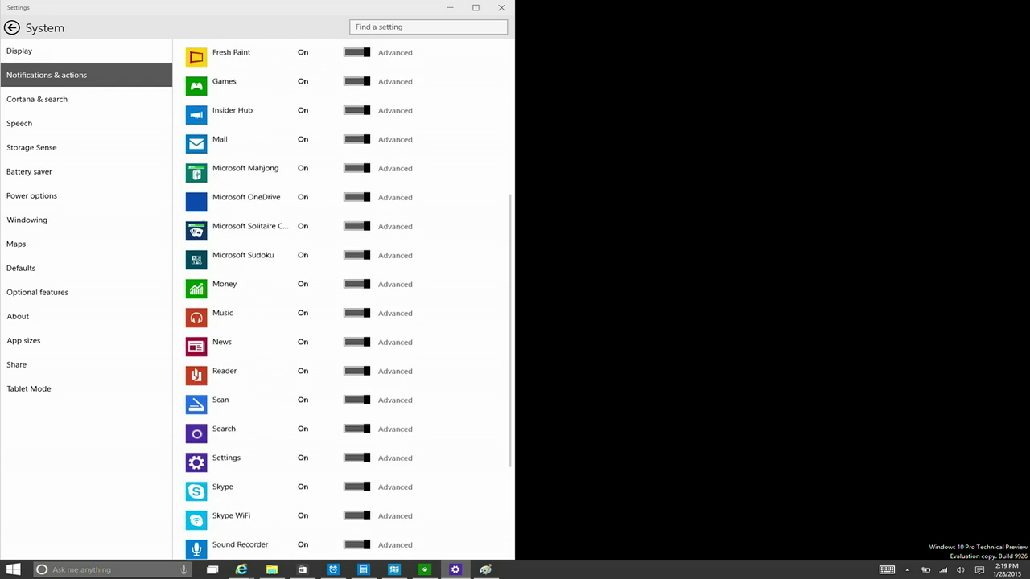
scroll(346, 297, up, 5)
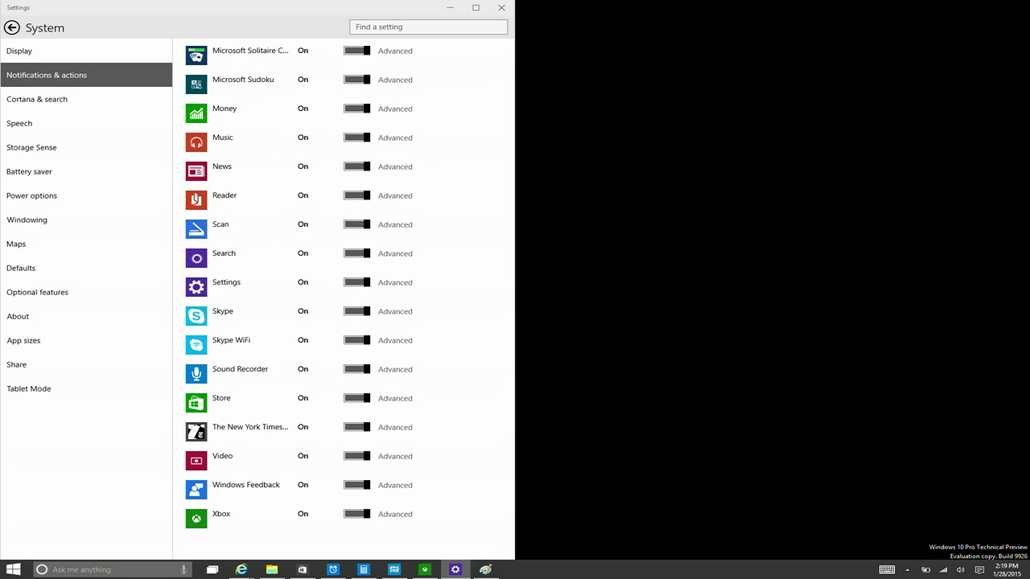
scroll(346, 298, up, 4)
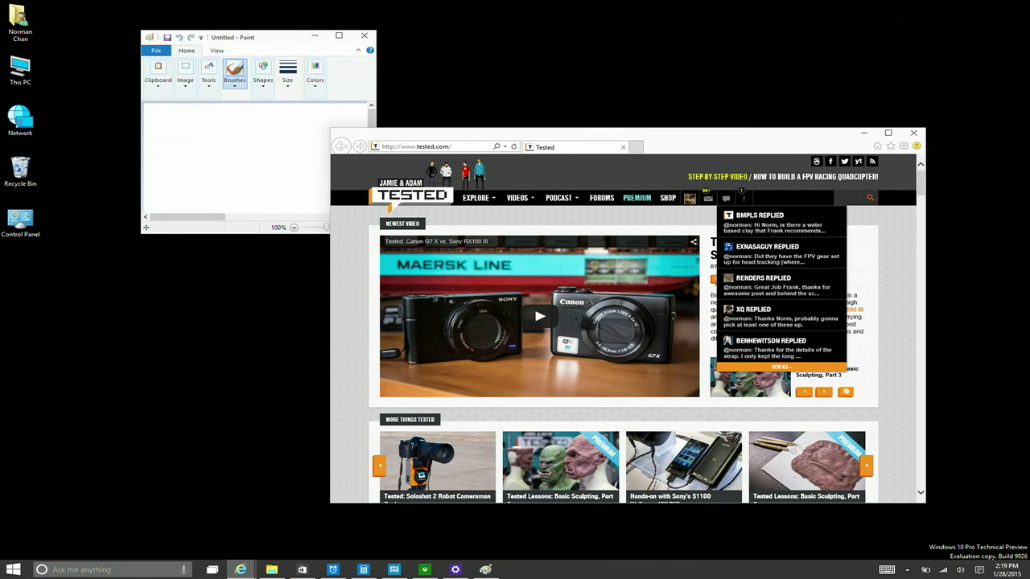
Check the changed quick actions in the Notifications pane in collapsed and expanded form, and close the pane.
click(979, 570)
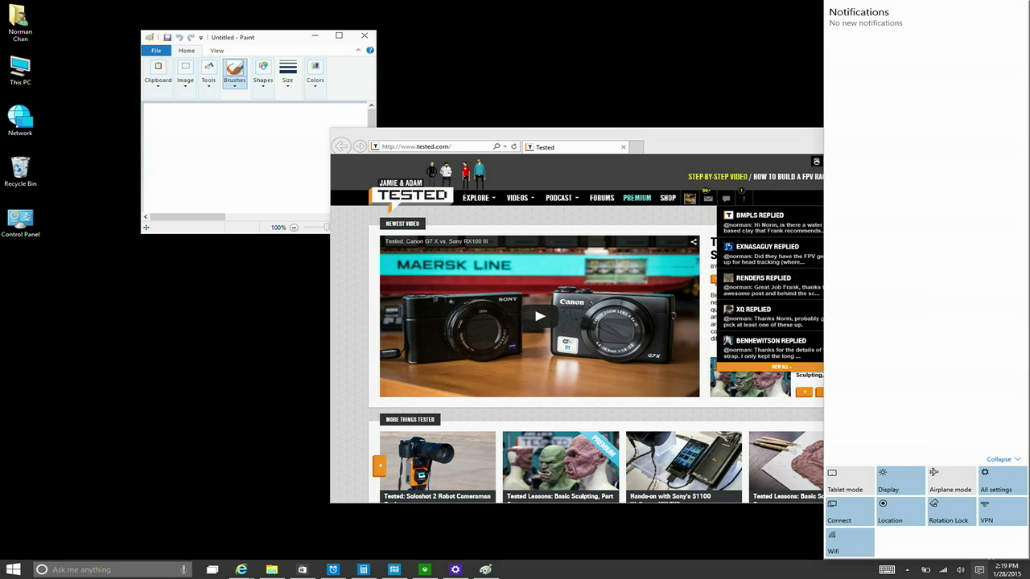
click(1002, 459)
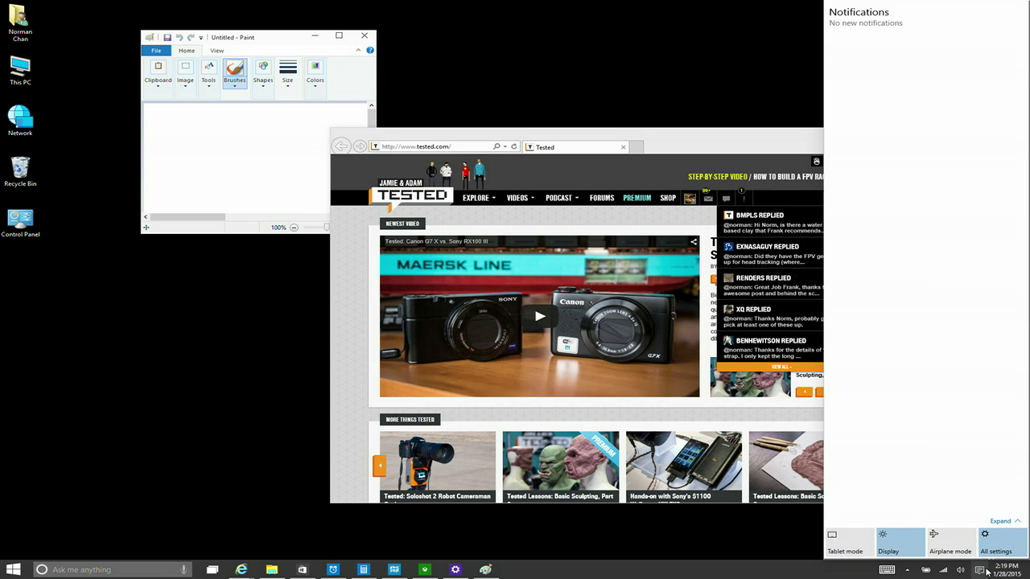
click(1001, 521)
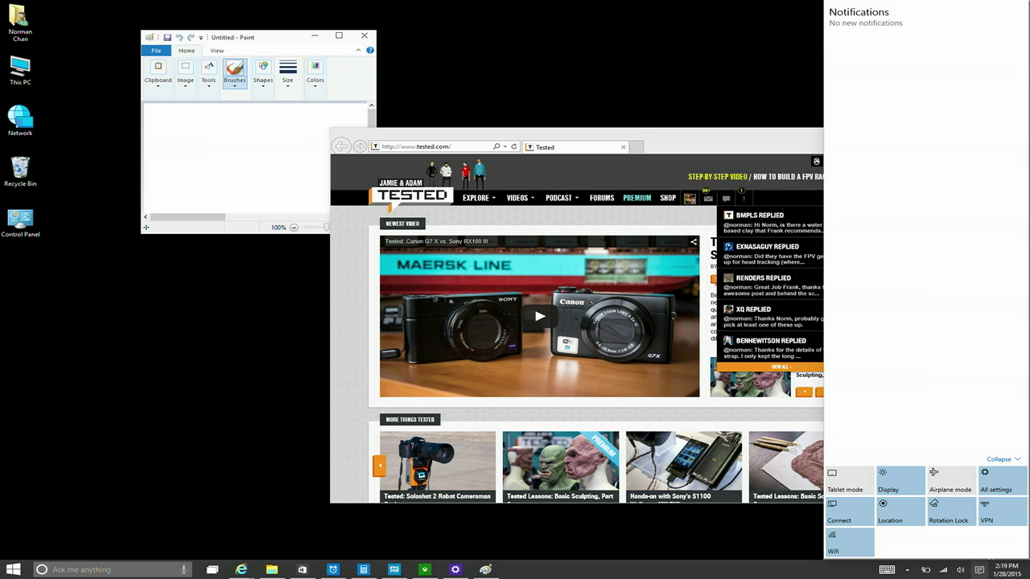
key(super+a)
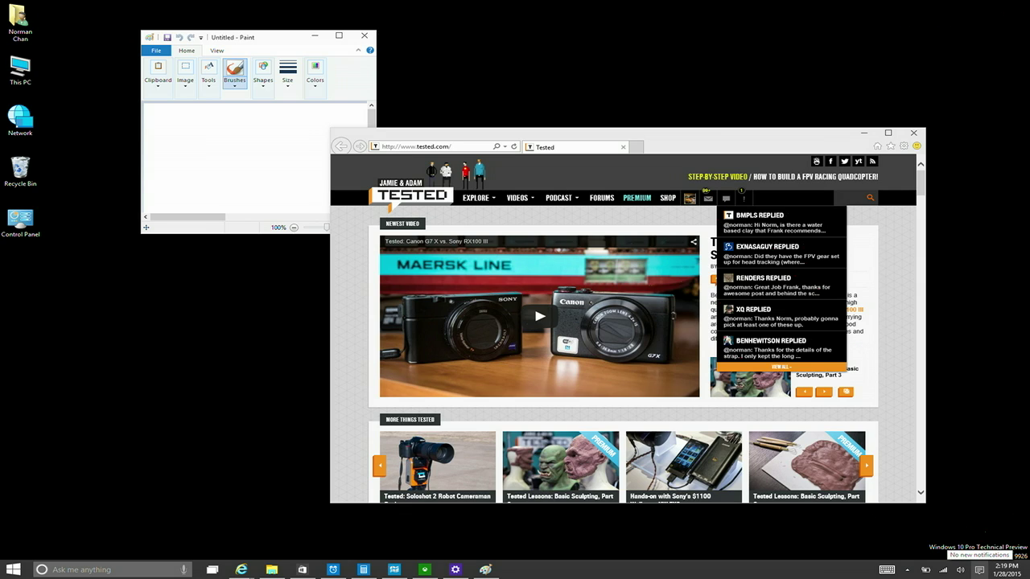
Cycle through the thumbnails of all open windows in the task switcher and return to the Tested browser window.
key(alt+Tab)
key(alt+Tab)
key(alt+Tab)
key(alt+Tab)
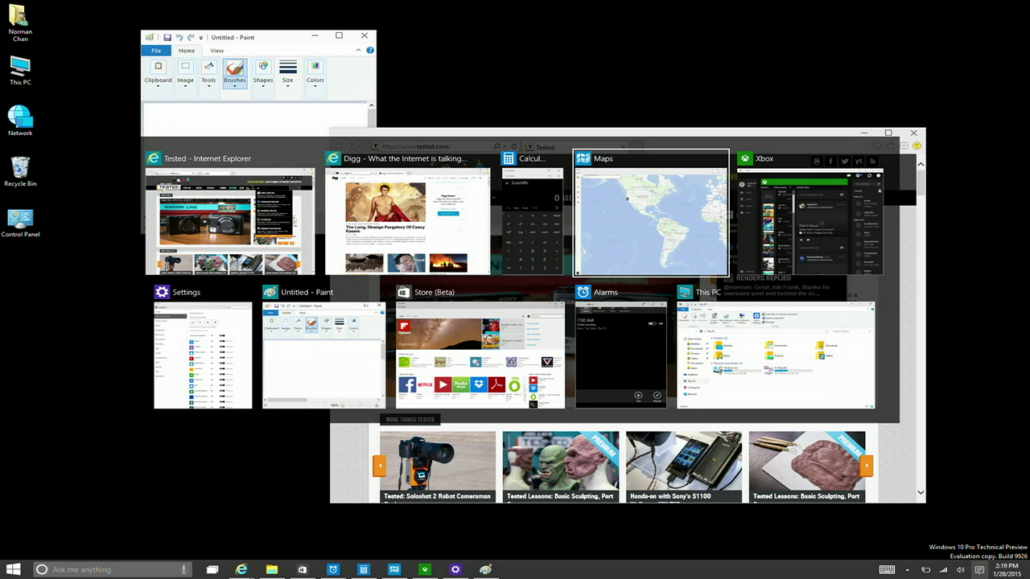
key(alt+Tab)
key(alt+Tab)
key(alt+Tab)
key(alt+Tab)
key(alt+Tab)
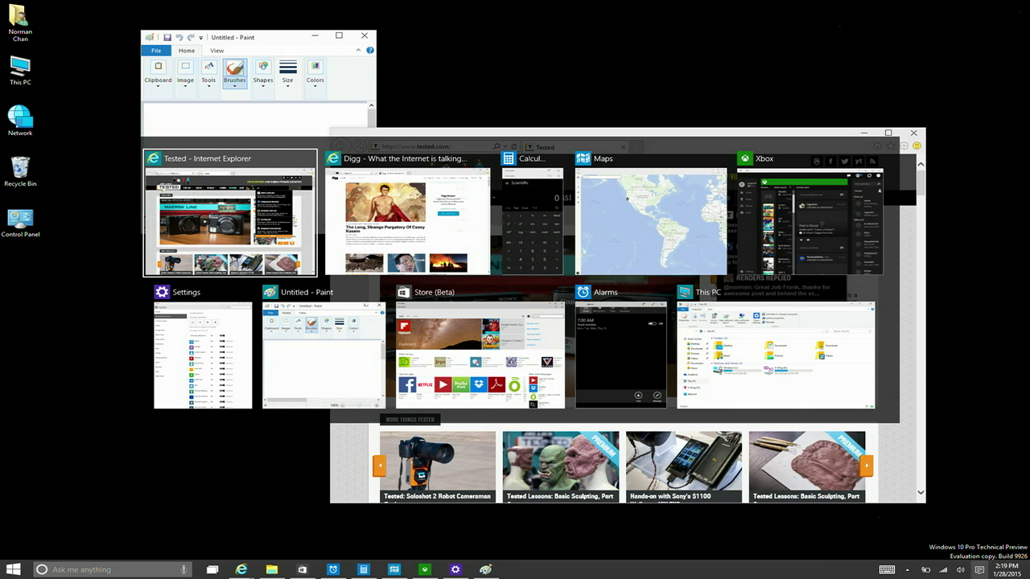
key(alt+Tab)
key(alt+Tab)
key(alt+Tab)
key(alt+Tab)
key(alt+Tab)
key(alt+Tab)
key(alt+Tab)
key(alt+Tab)
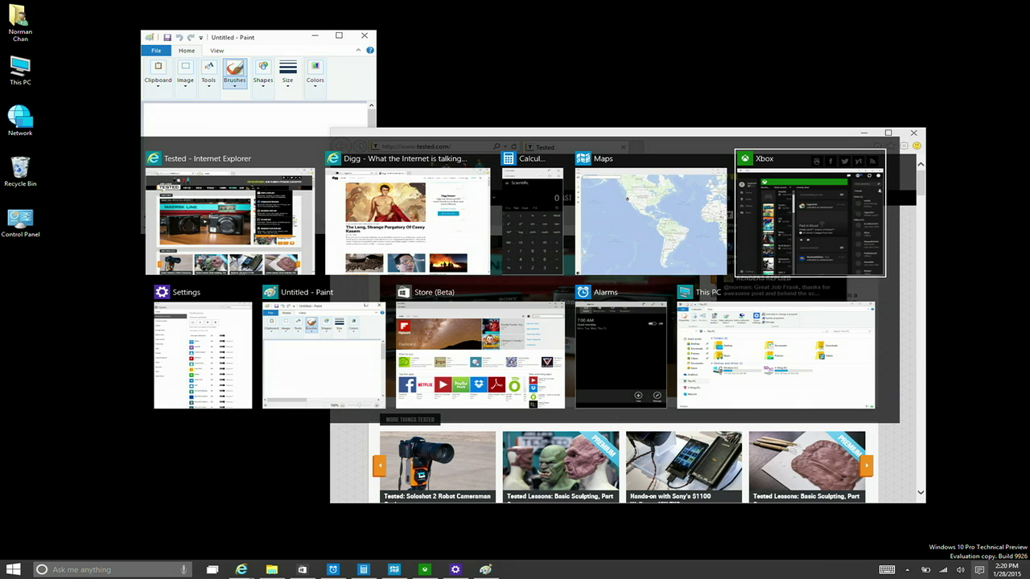
key(alt+Tab)
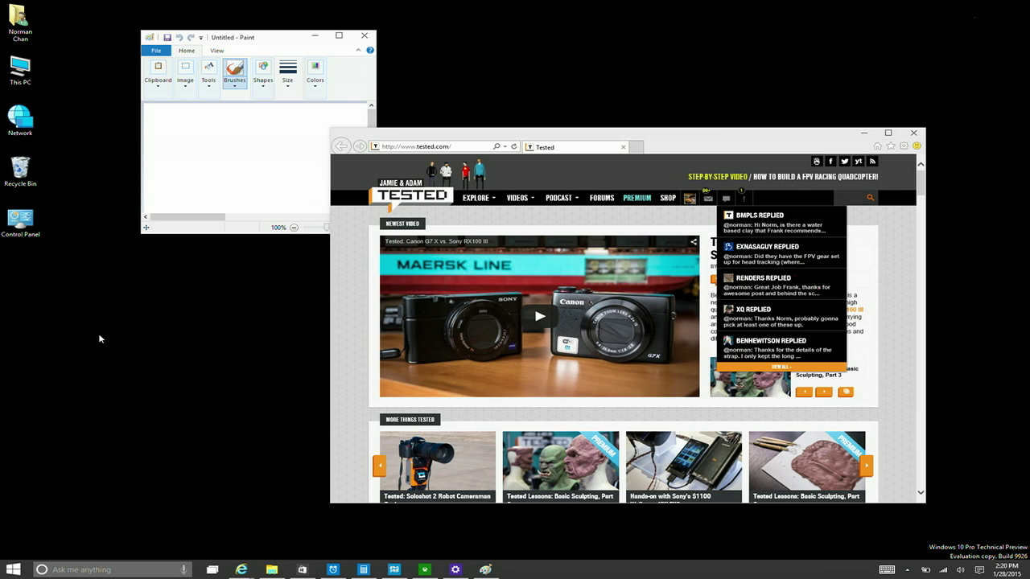
Show the current desktop's windows in Task View and bring Paint and the Tested browser window to the front in turn.
key(super+Tab)
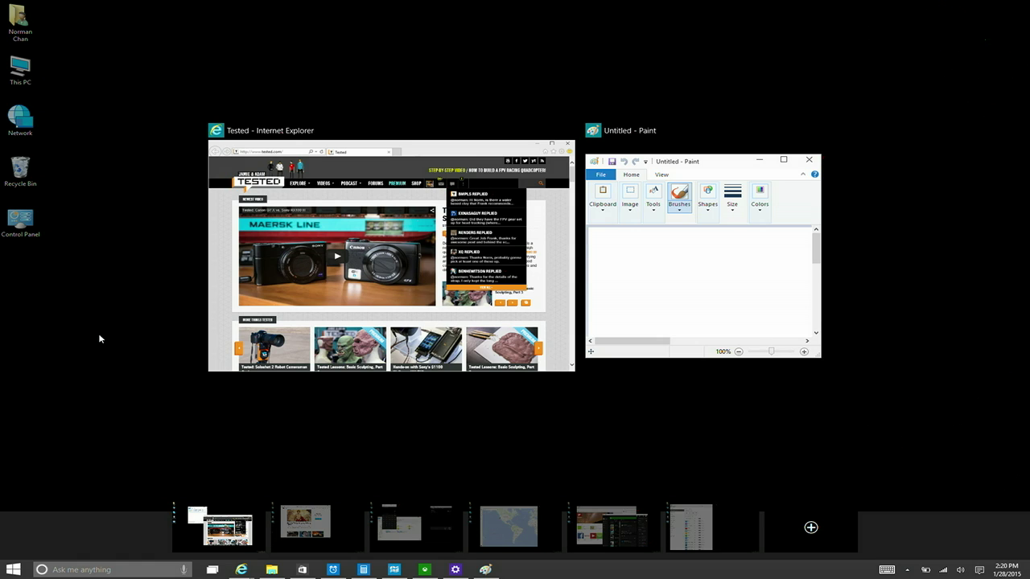
click(99, 339)
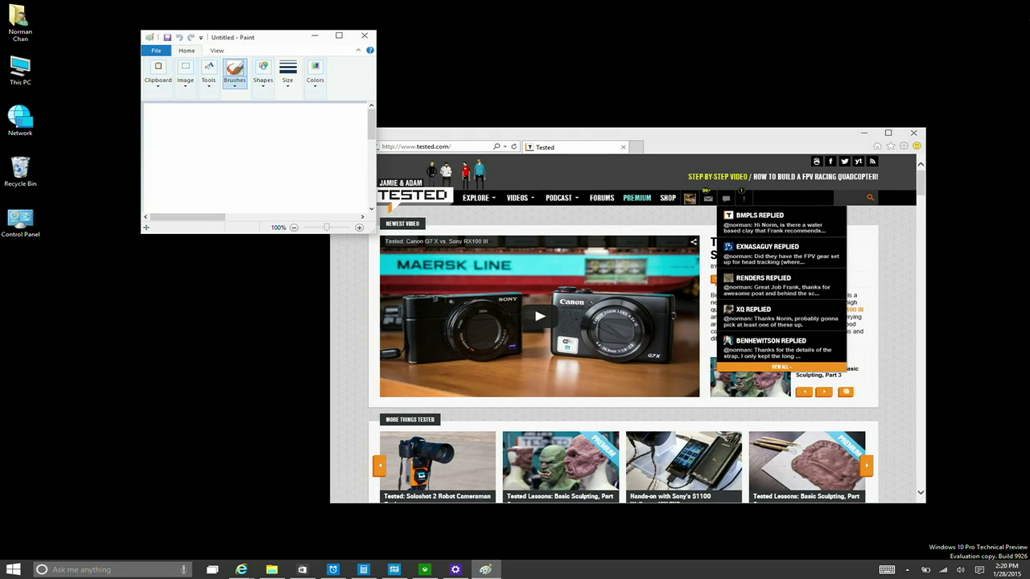
key(super+Tab)
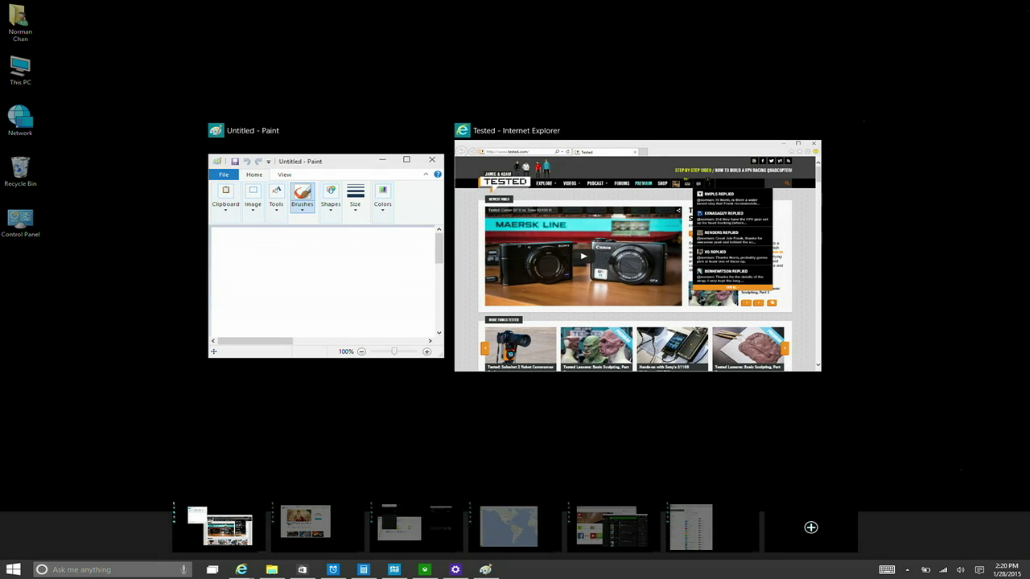
key(Return)
Switch through Task View to the virtual desktop with Digg and on to the one with Calculator and Alarms.
key(super+Tab)
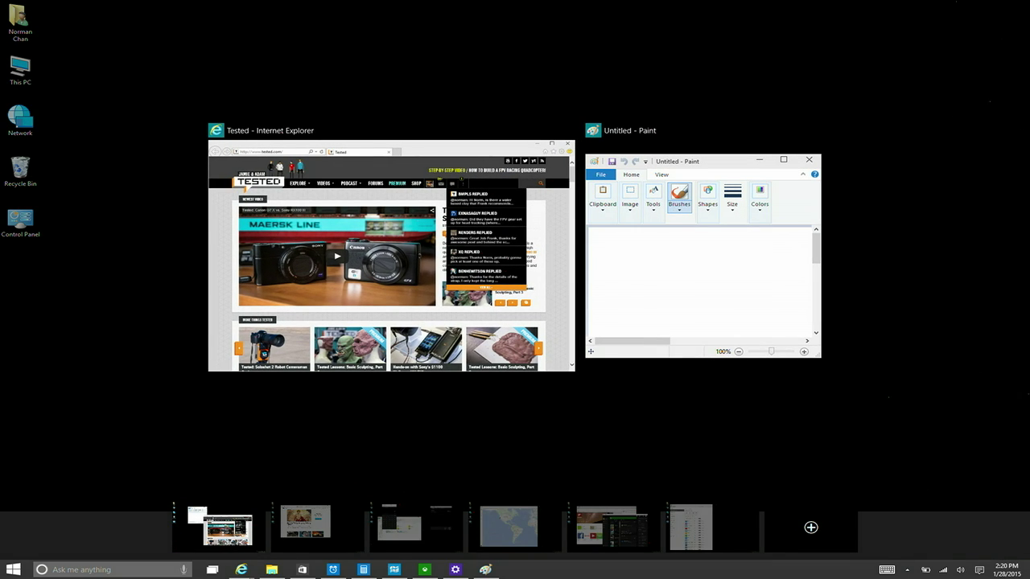
click(305, 527)
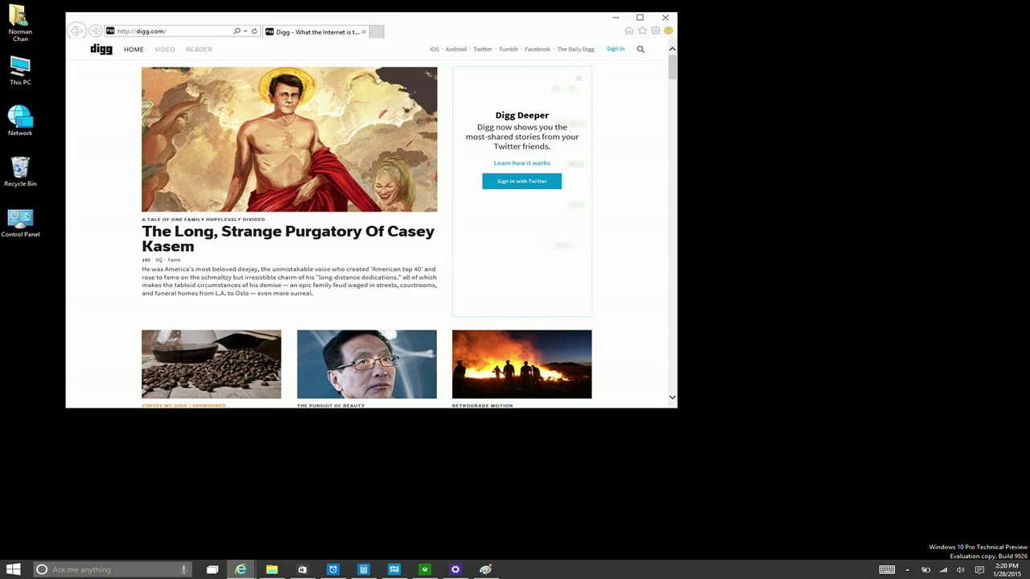
key(super+Tab)
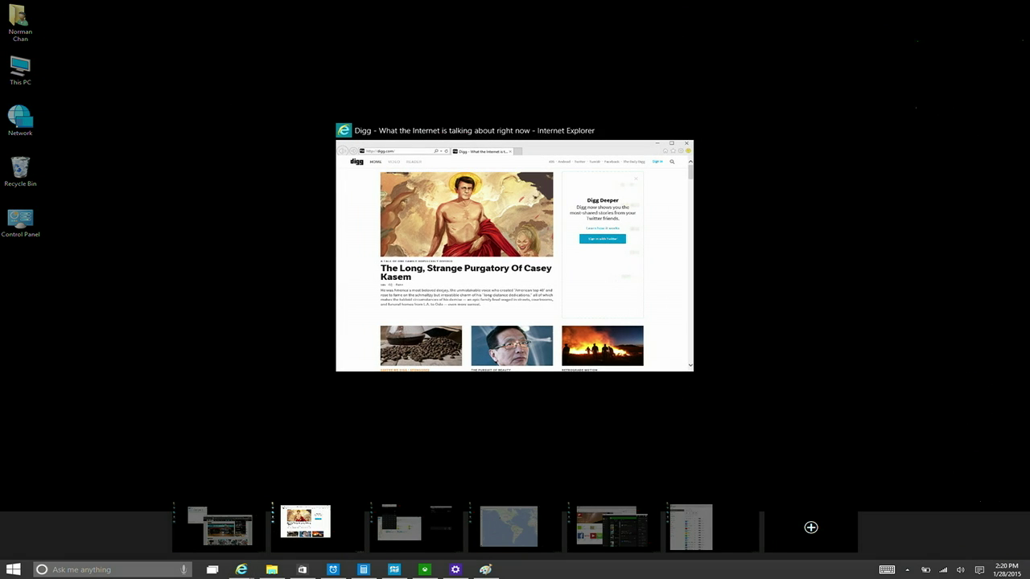
click(415, 531)
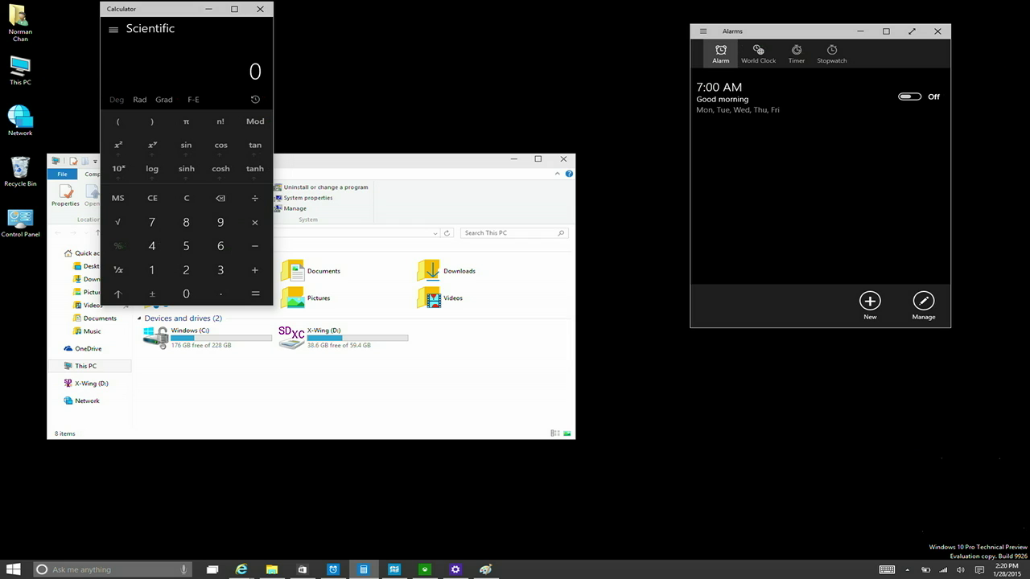
key(super+Tab)
key(Escape)
Cycle through the window thumbnails of all virtual desktops in the task switcher and switch to the Tested browser window.
key(alt+Tab)
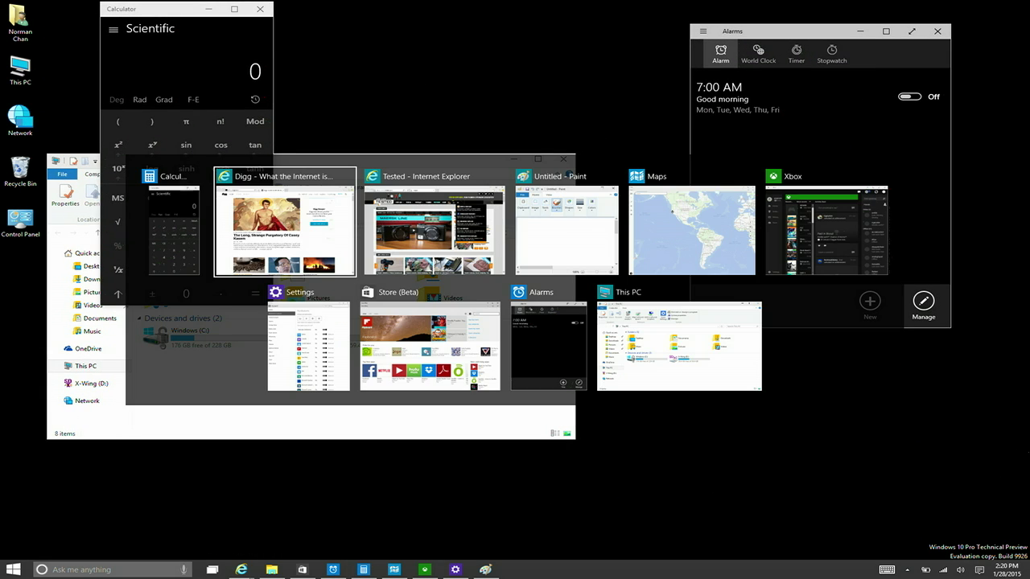
key(Tab)
key(Tab)
key(Tab)
key(Tab)
key(Tab)
key(Tab)
key(Tab)
key(Tab)
key(Tab)
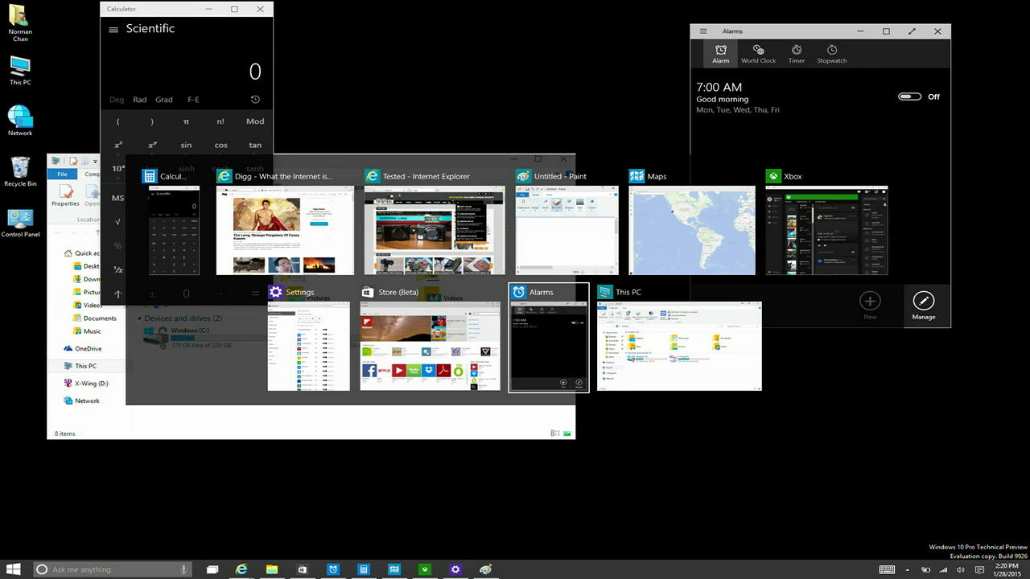
key(Tab)
key(Tab)
key(Tab)
key(Tab)
key(Tab)
key(Tab)
key(Tab)
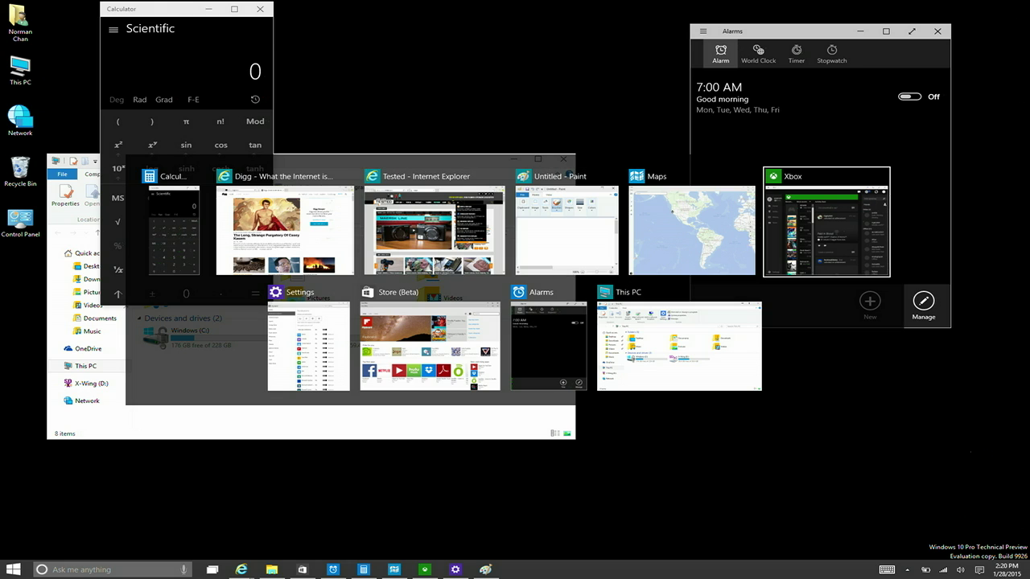
key(Tab)
key(Tab)
key(Tab)
key(Tab)
key(Tab)
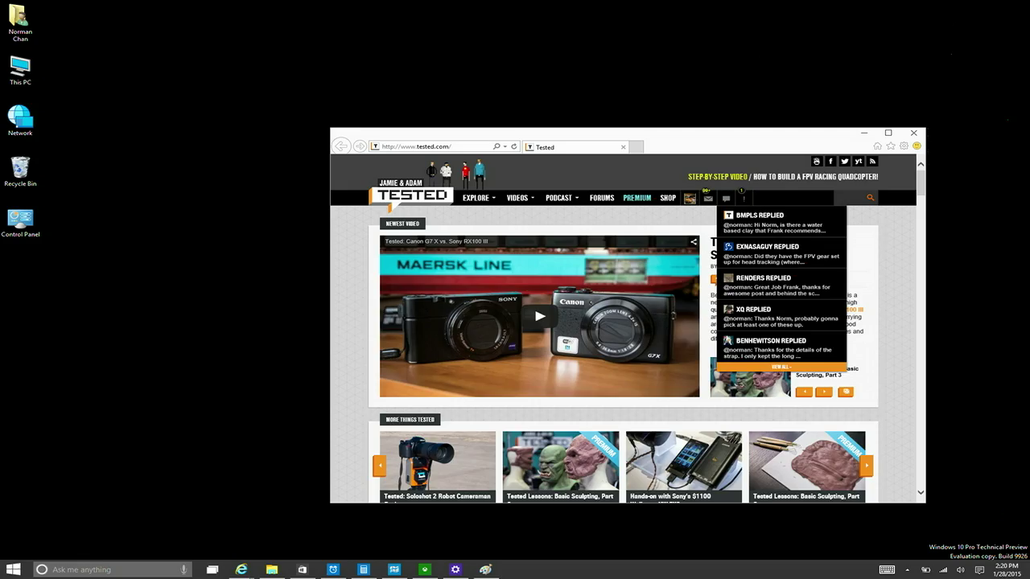
key(alt+Tab)
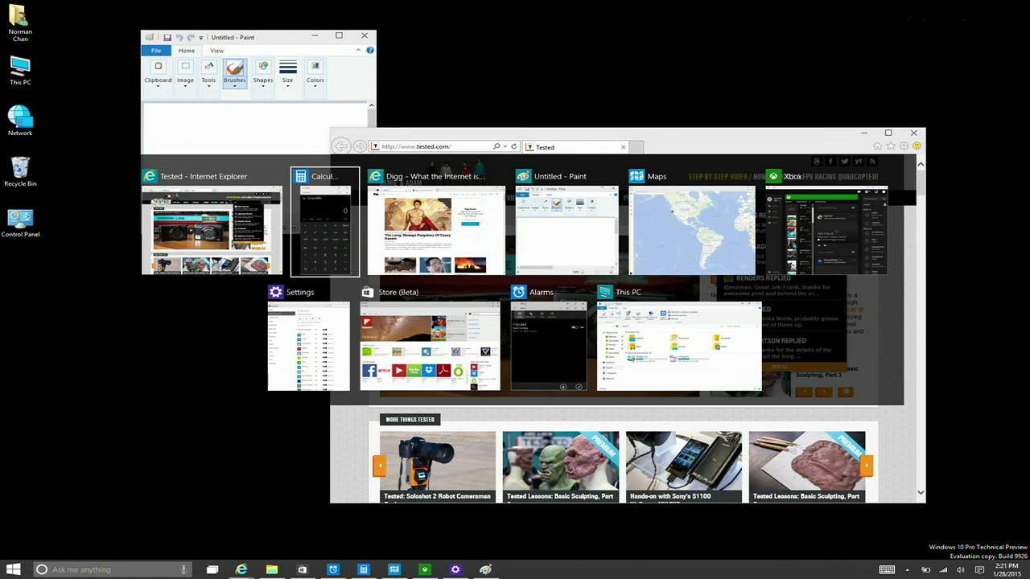
key(Tab)
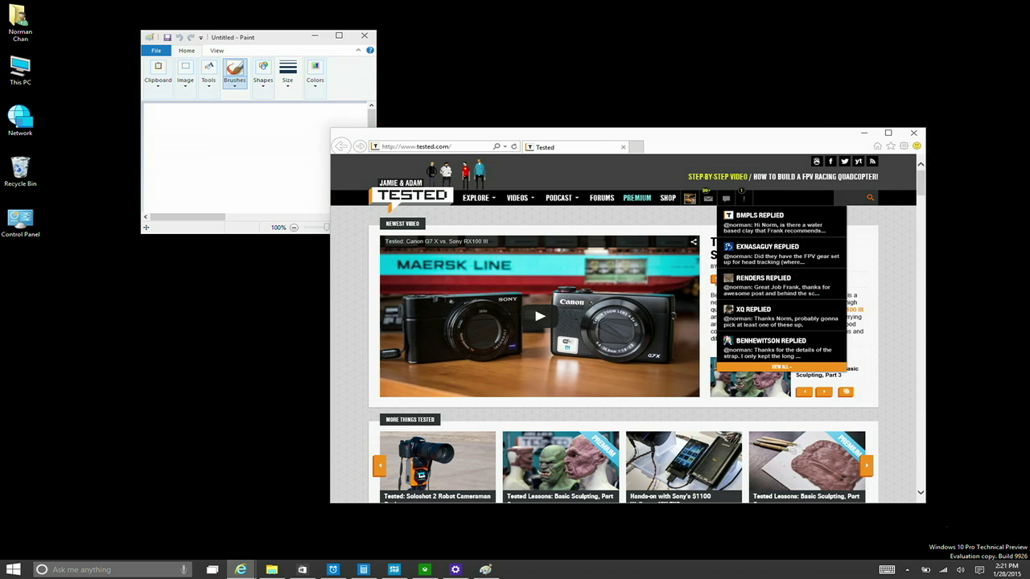
Bring Paint to the front through Task View and reposition its window above the Tested browser window.
key(super+Tab)
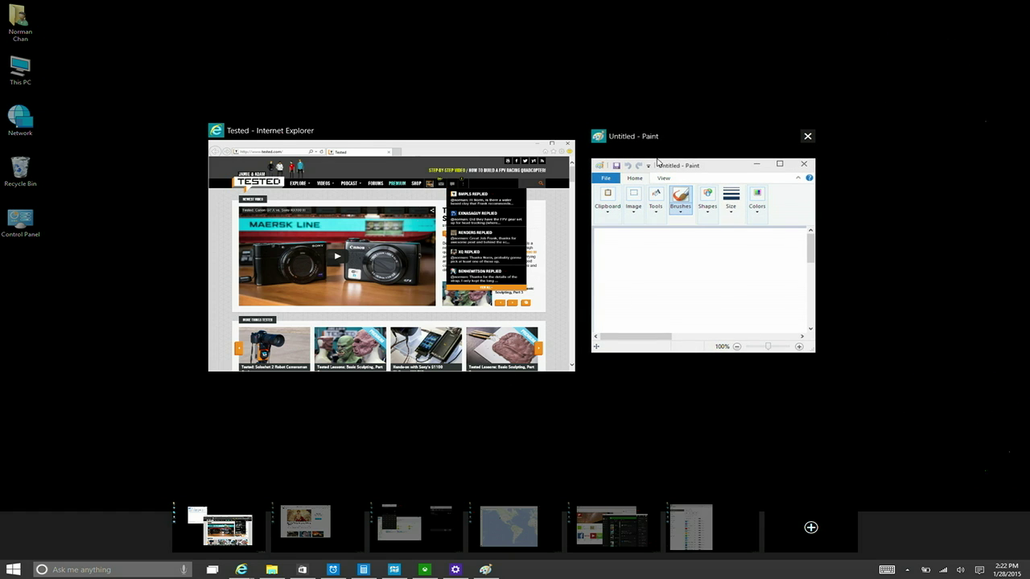
click(734, 141)
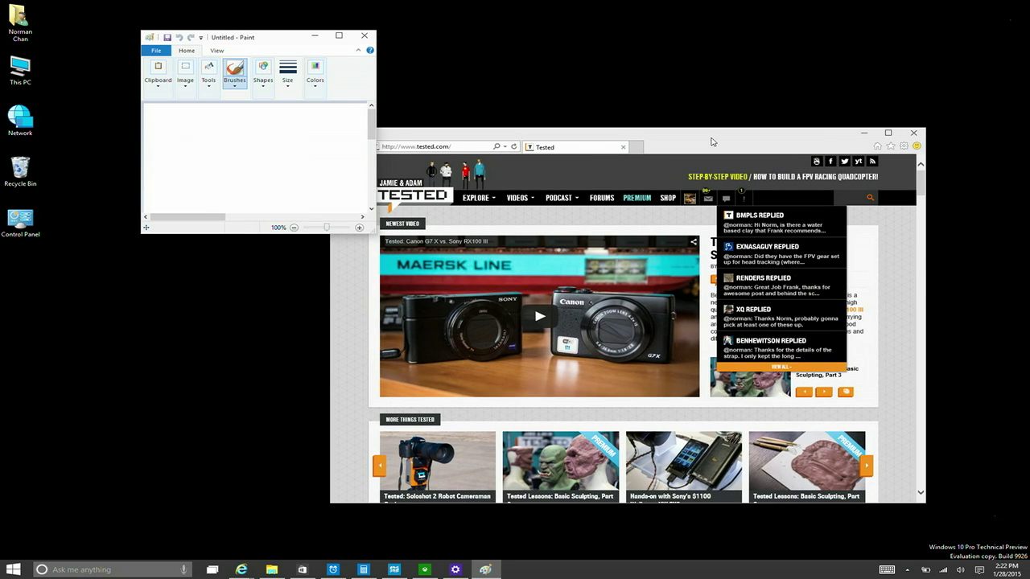
mouse_move(285, 40)
mouse_down()
mouse_move(330, 100)
mouse_move(267, 89)
mouse_move(387, 102)
mouse_up()
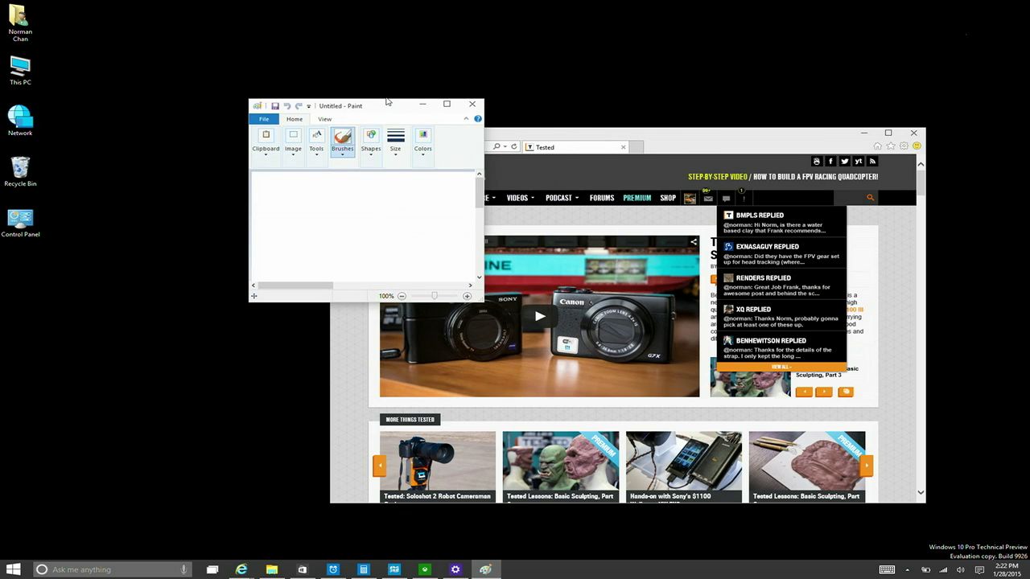
key(super)
drag(387, 102, 339, 89)
Move back and forth between the virtual desktops, stop at the Digg desktop and shift its browser window towards the centre.
key(ctrl+super+Right)
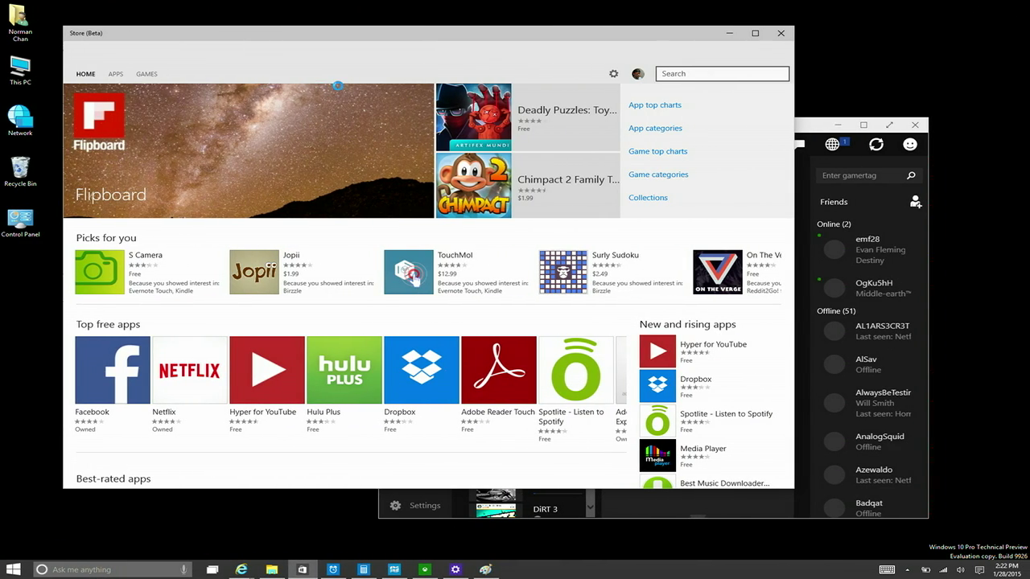
key(ctrl+super+Right)
key(ctrl+super+Left)
key(ctrl+super+Left)
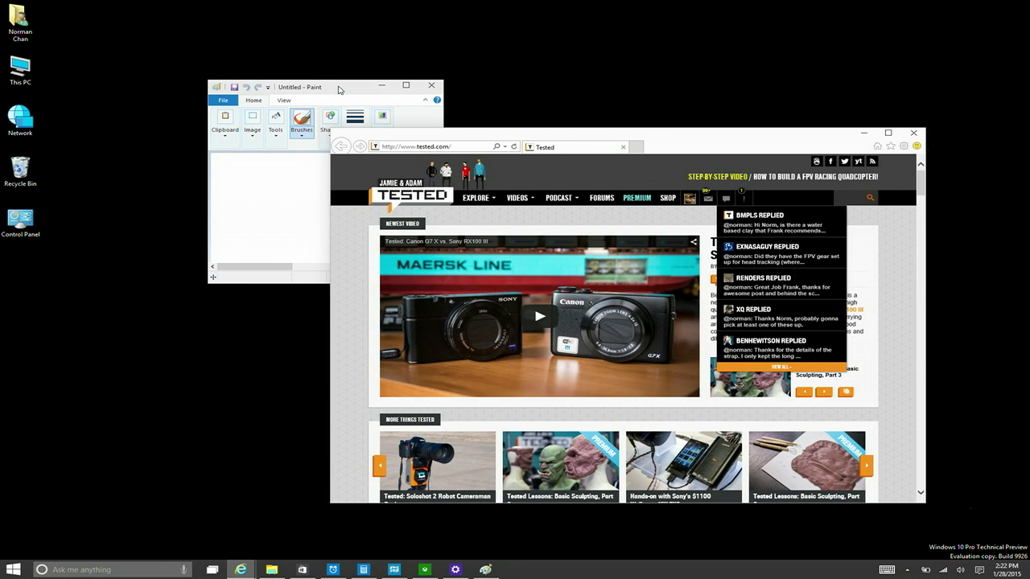
key(ctrl+super+Right)
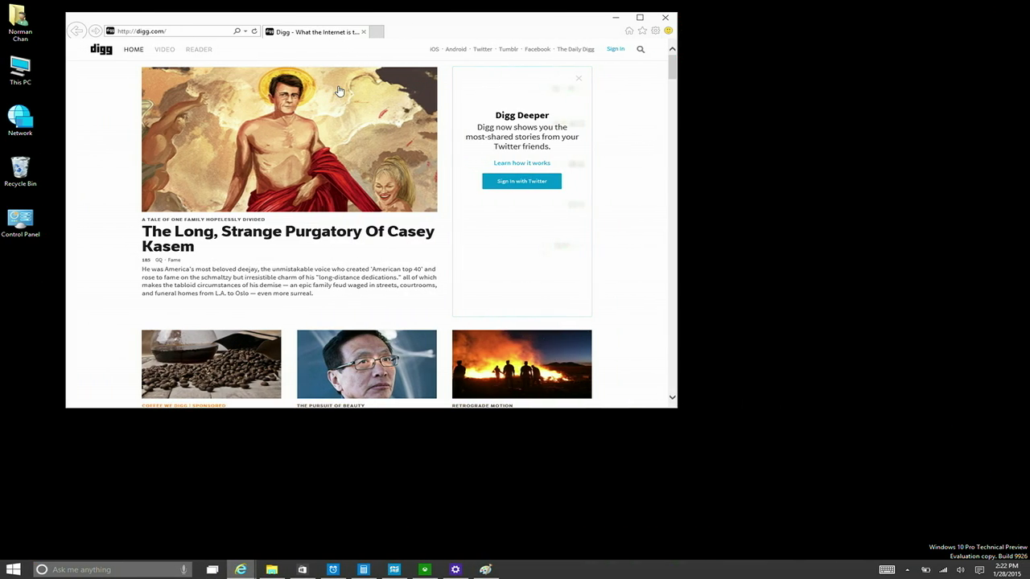
drag(410, 32, 462, 80)
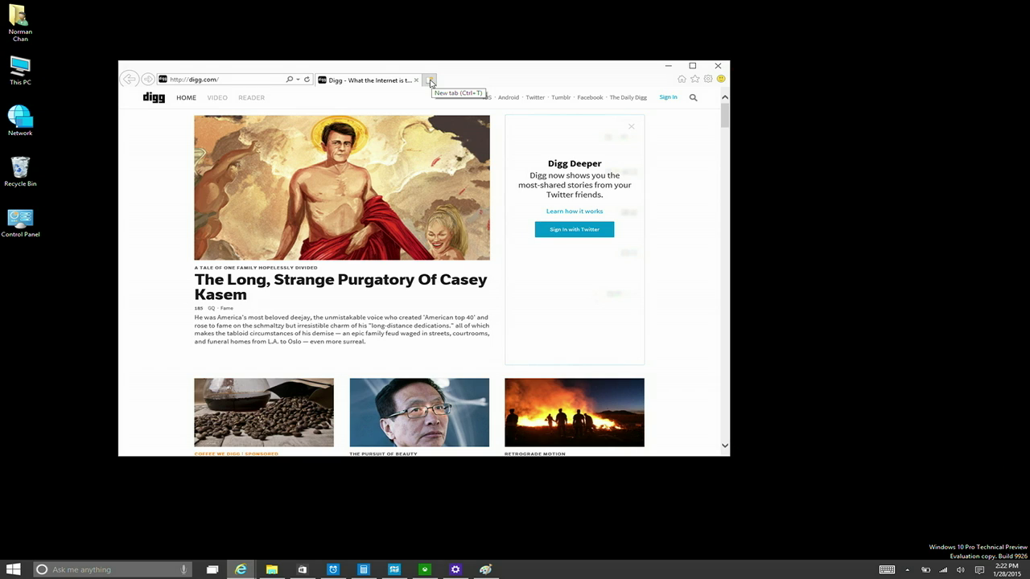
Add a new tab to the Digg browser window, close the surplus one and open Techmeme from the frequent sites.
key(super+t)
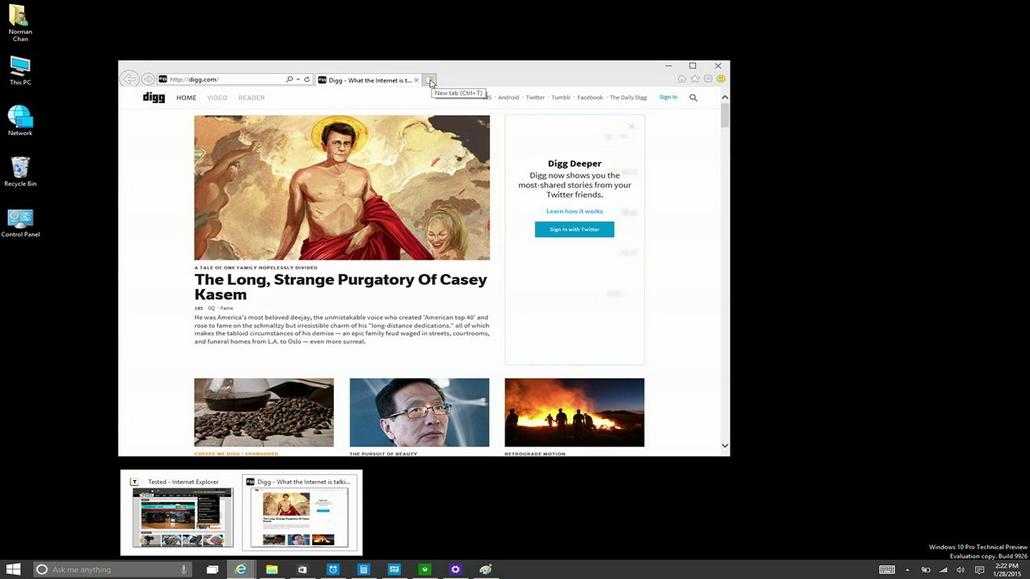
click(431, 81)
key(ctrl+t)
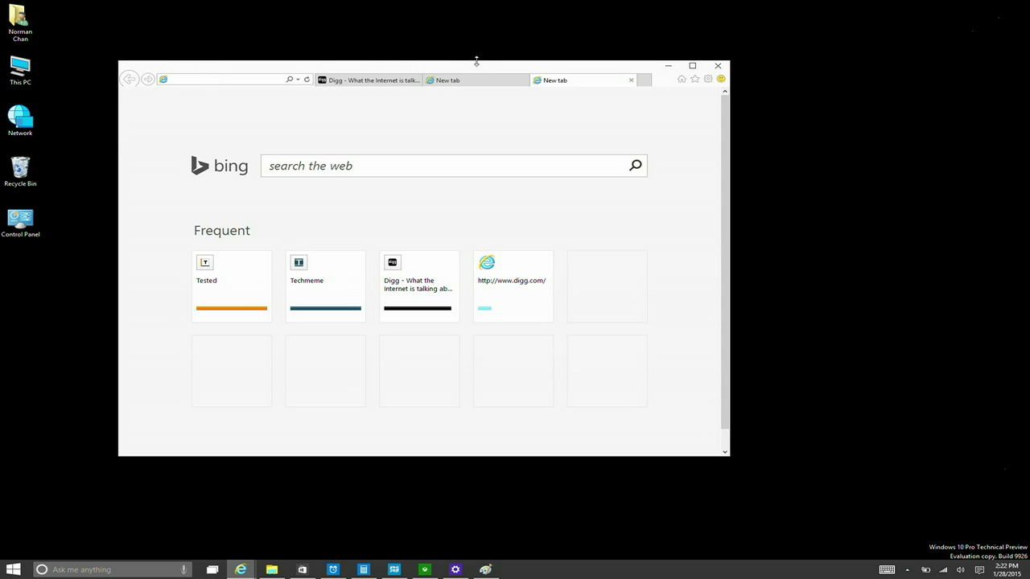
click(524, 80)
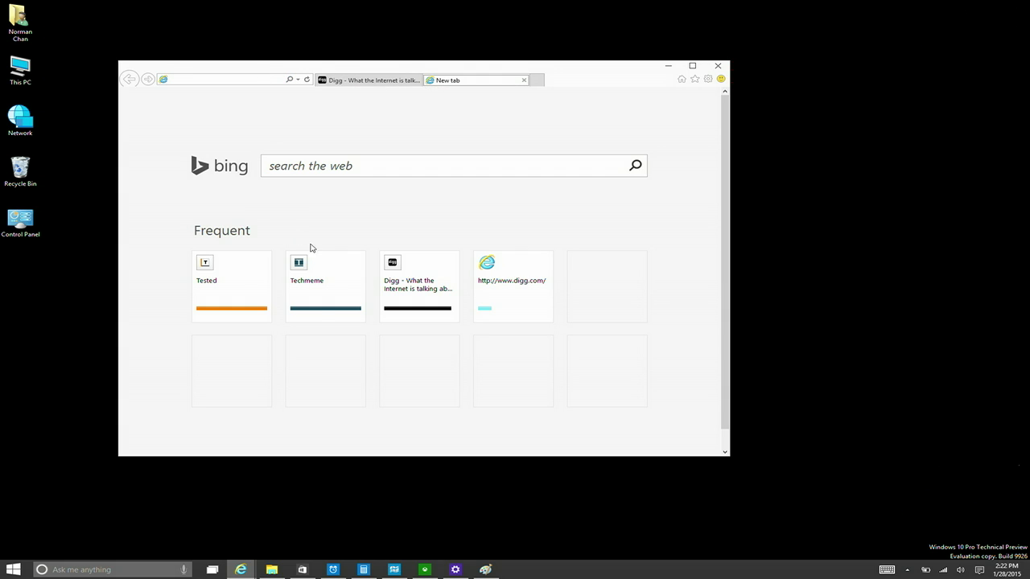
click(318, 274)
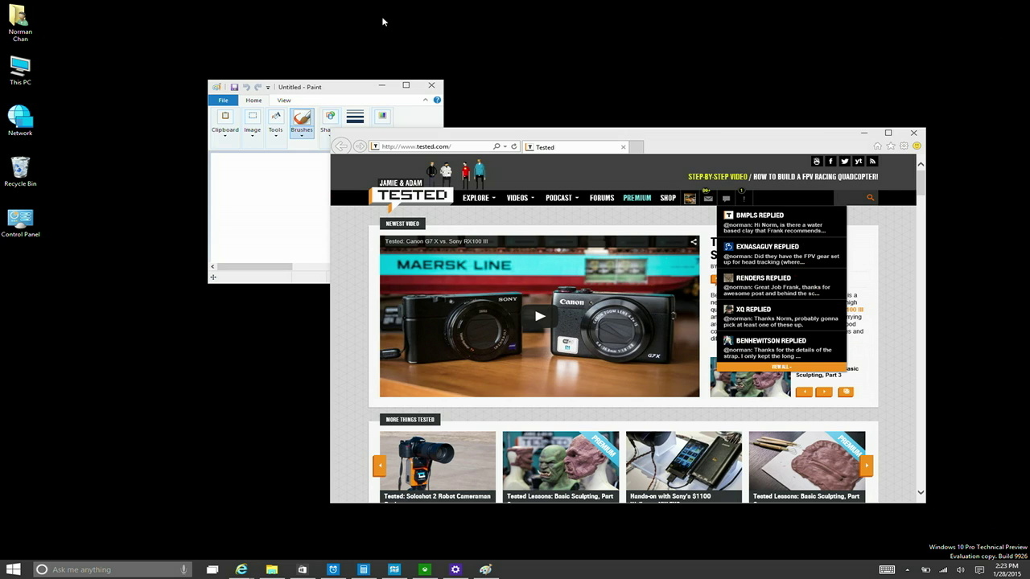
Open the Start menu and search for "internet".
key(super)
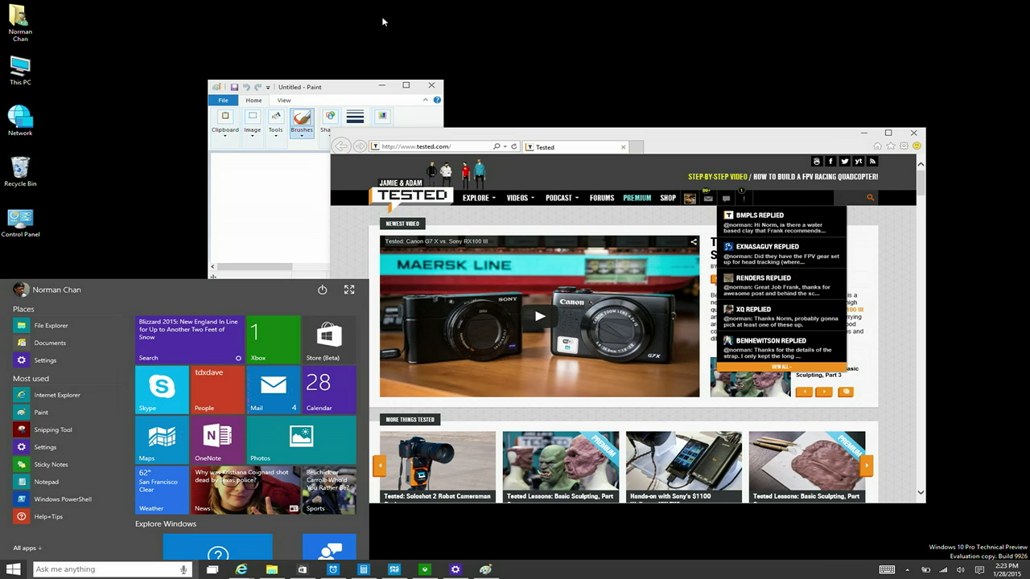
key(super)
key(super)
text(internet Explorer)
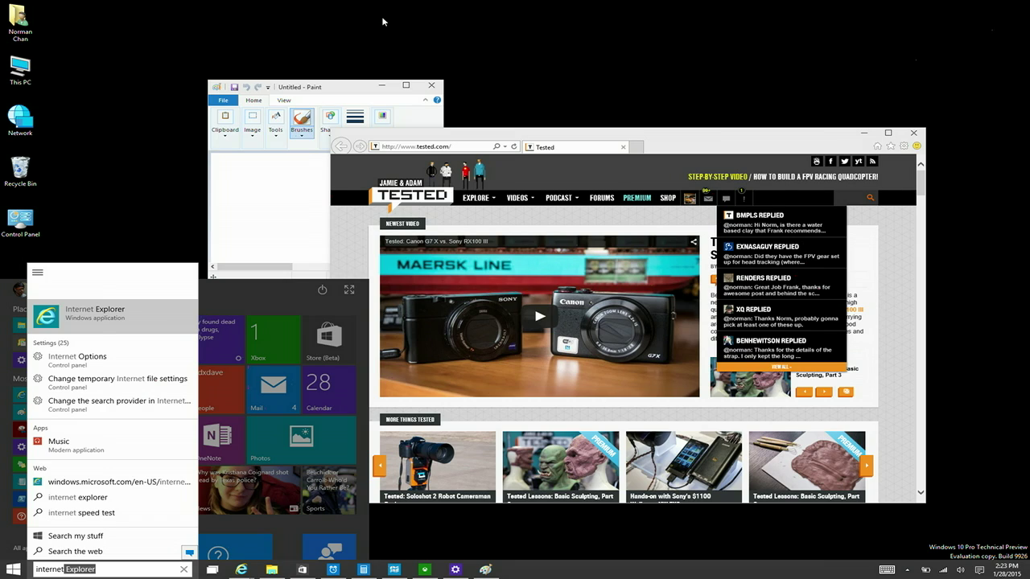
Step down and up through the "internet" search results, covering the application, settings, apps and web entries.
key(Down)
key(Down)
key(Down)
key(Down)
key(Down)
key(Down)
key(Down)
key(Down)
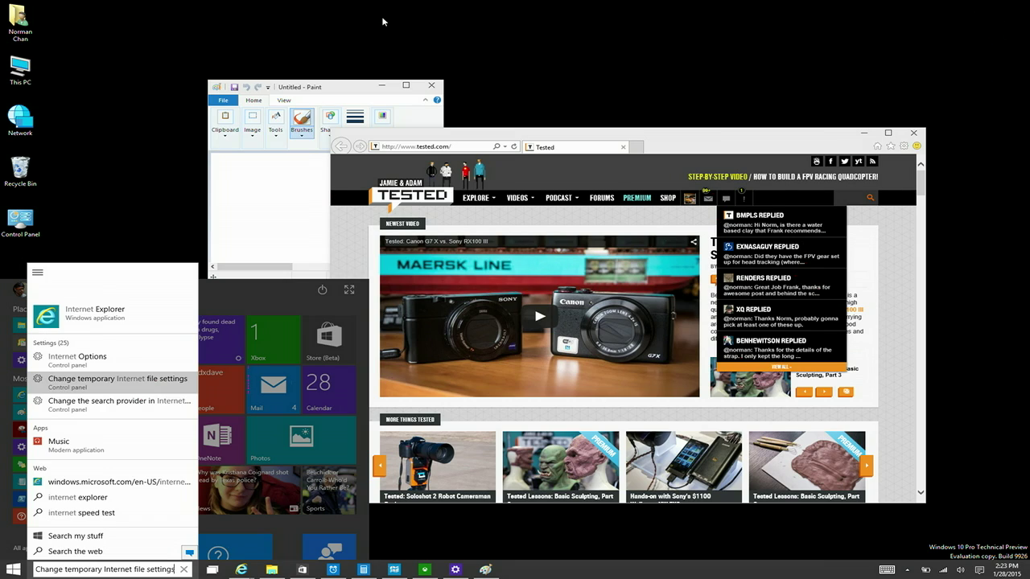
key(Down)
key(Up)
key(Up)
key(Up)
key(Up)
key(Up)
key(Up)
key(Up)
key(Up)
key(Up)
key(Up)
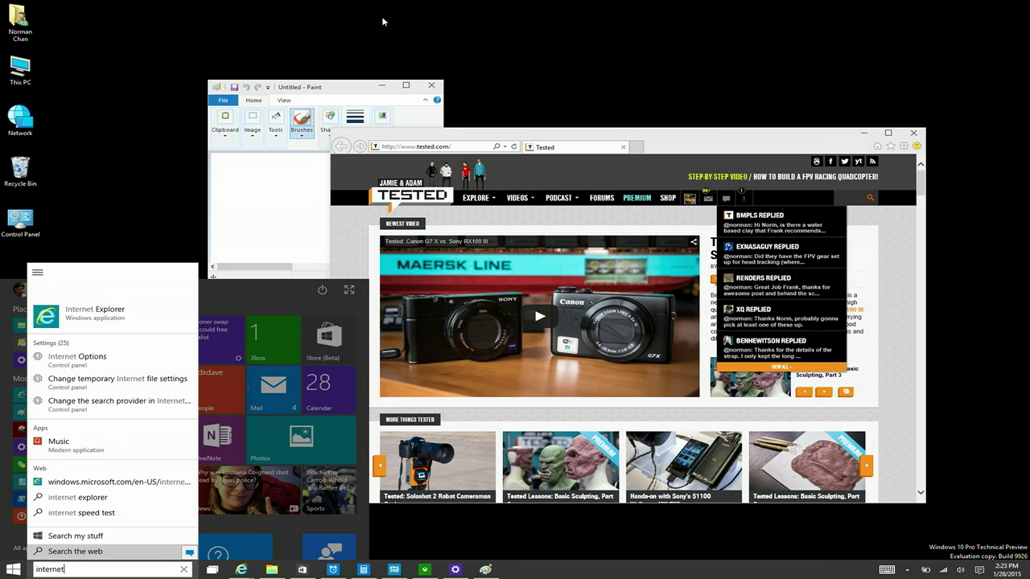
key(Down)
Open the Cortana settings, review the options and turn off having Cortana call me by my name.
click(37, 272)
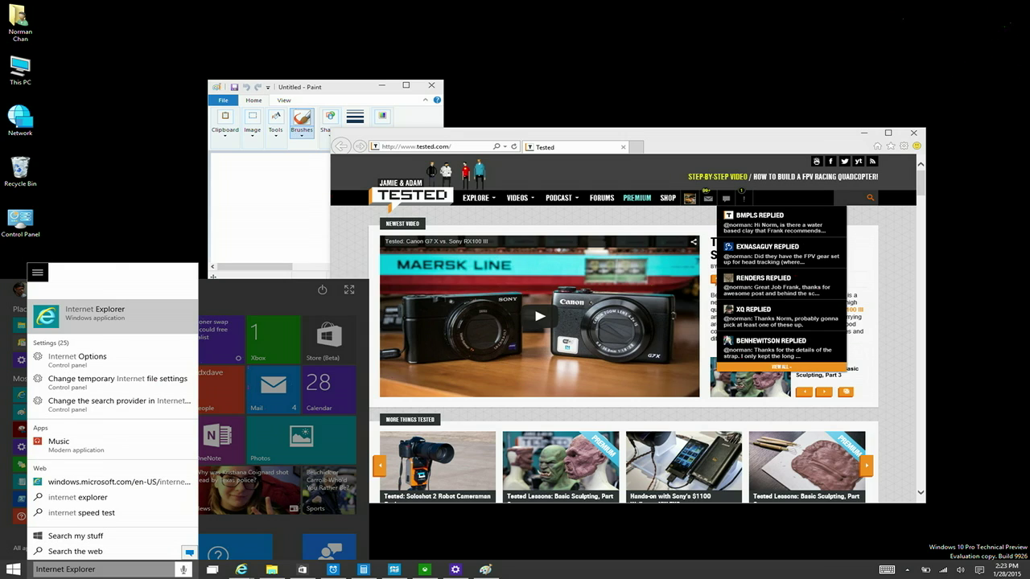
click(69, 369)
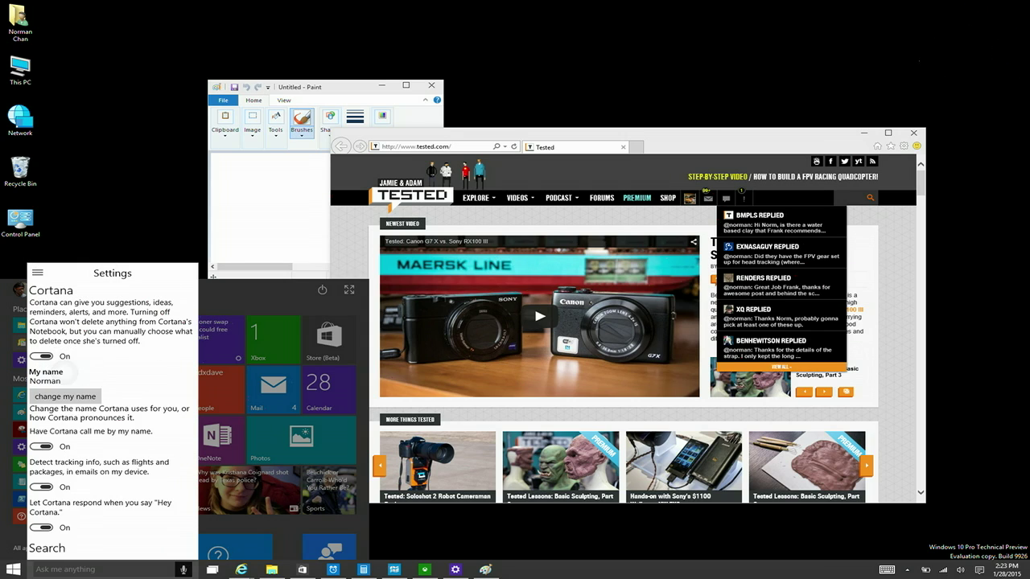
scroll(112, 418, down, 2)
scroll(113, 418, up, 2)
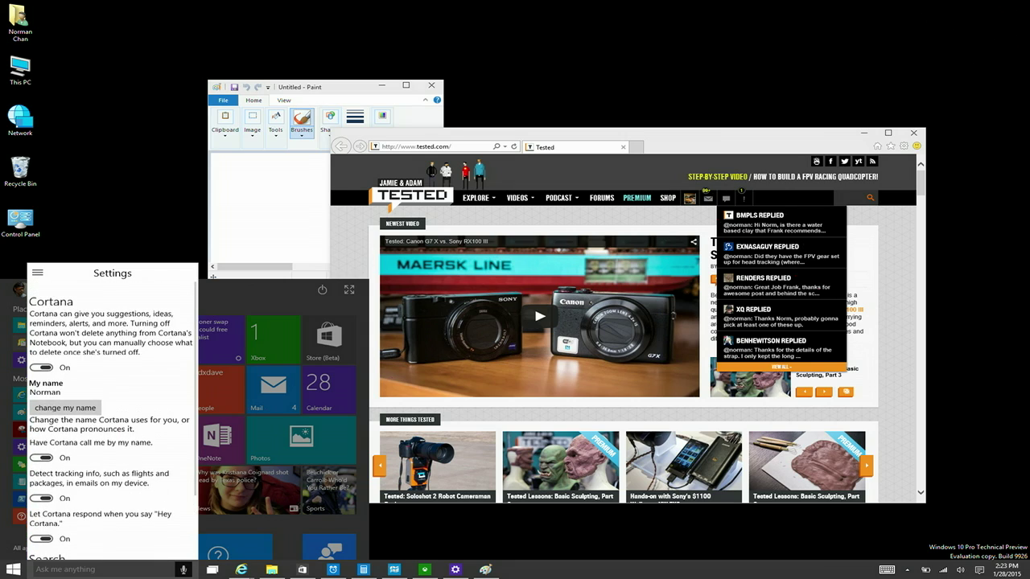
scroll(112, 418, down, 2)
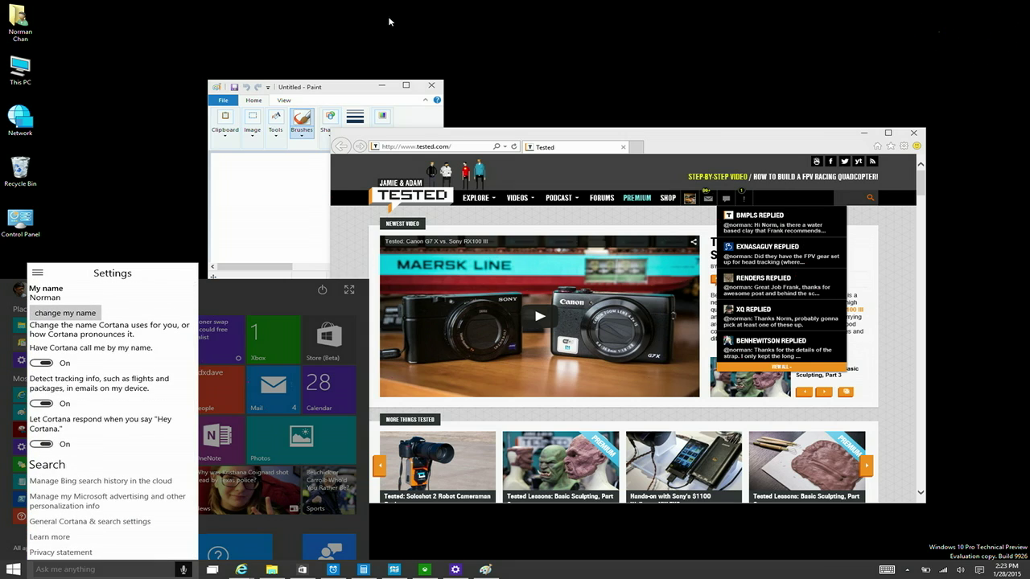
scroll(113, 418, up, 2)
scroll(113, 418, down, 1)
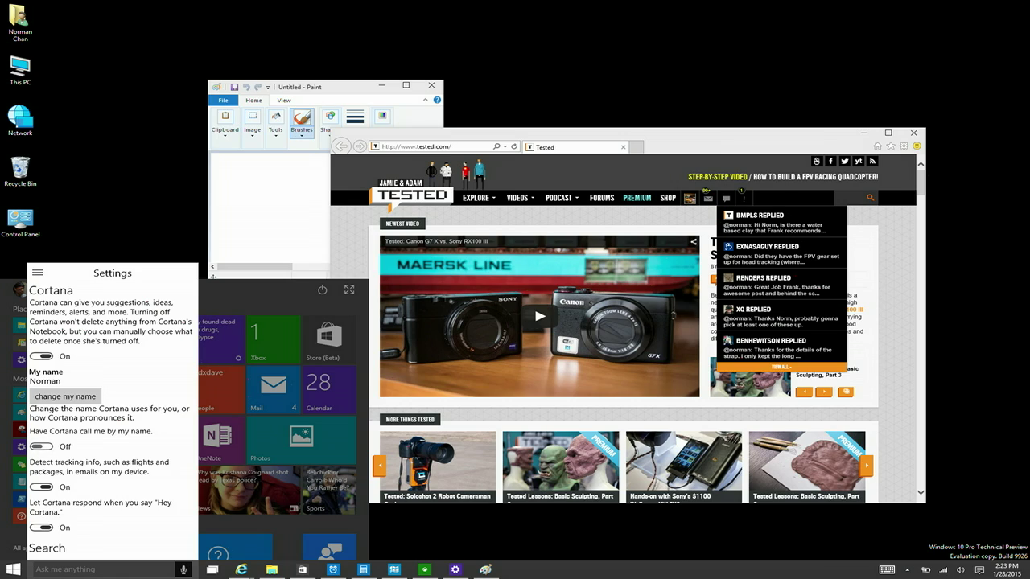
scroll(113, 418, down, 1)
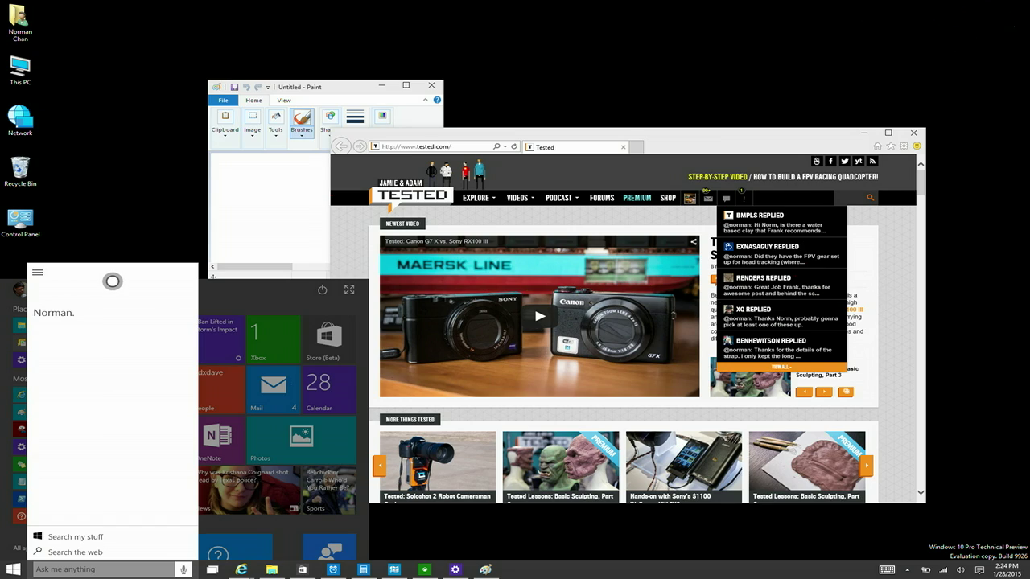
Ask Cortana "How far is the moon from New York City?" and open the Bing web results.
text(court)
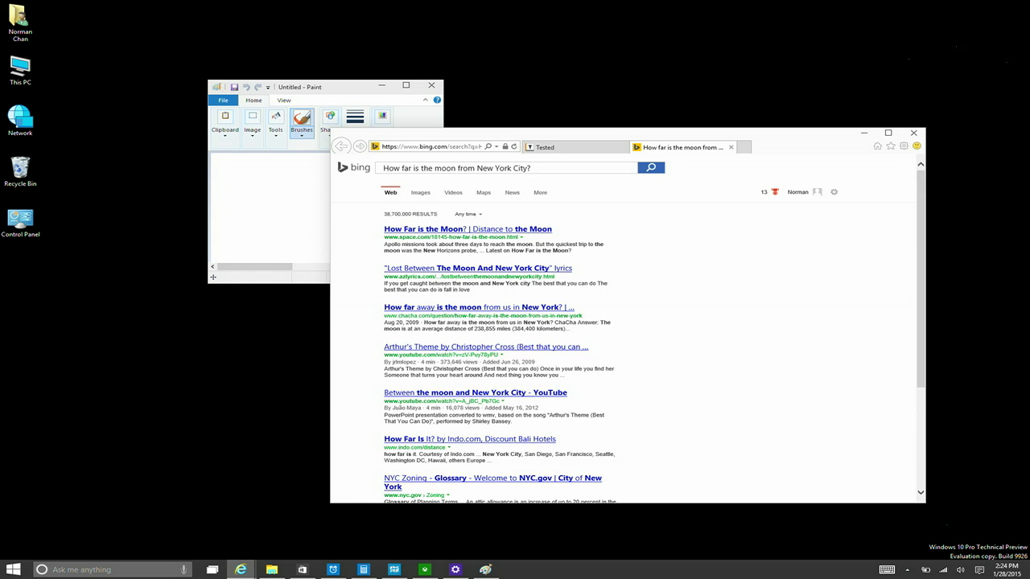
Switch to the Tested browser tab and browse the web history, news and weather cards in Cortana's feed.
key(ctrl+Tab)
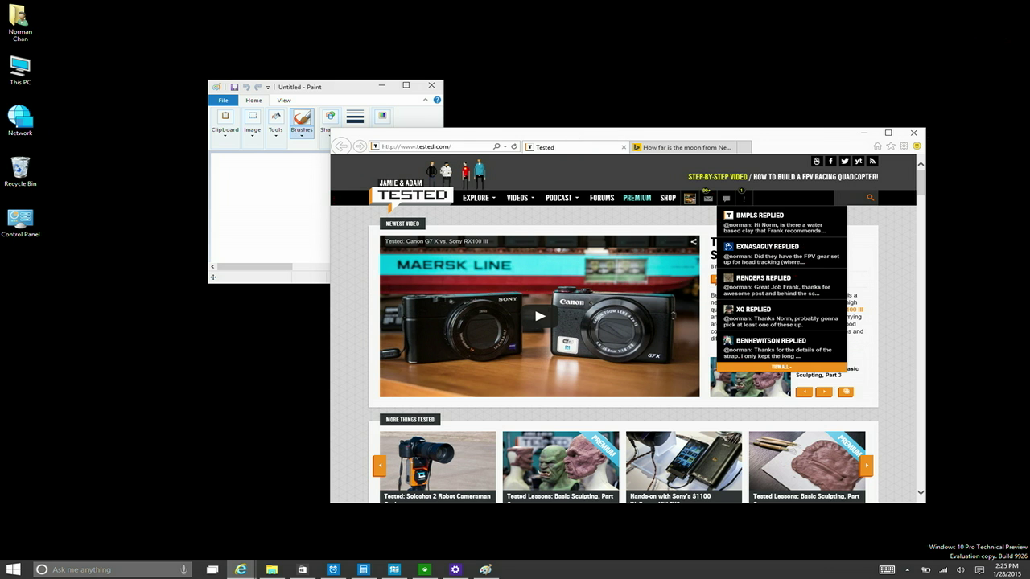
key(super+s)
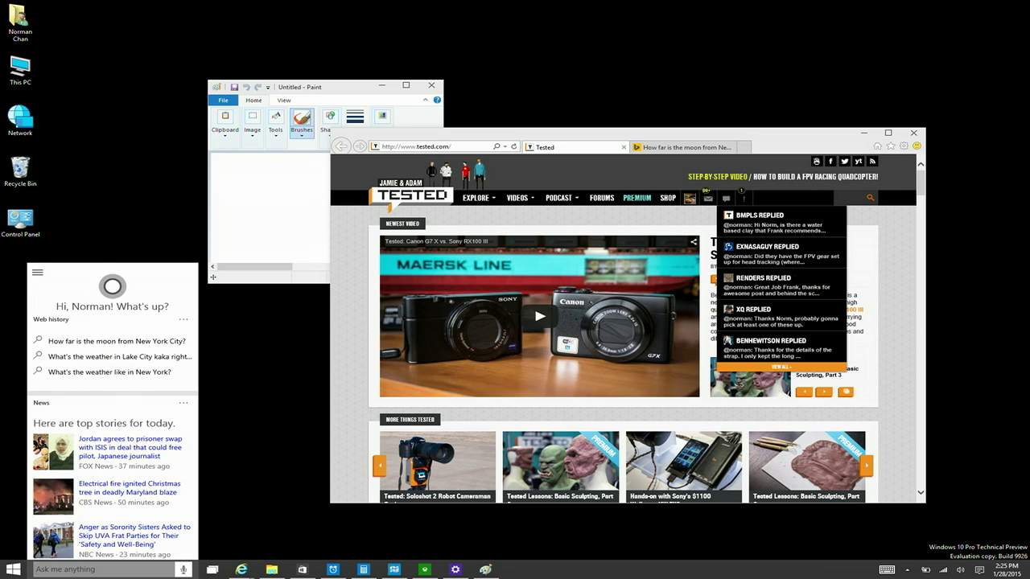
scroll(113, 418, down, 5)
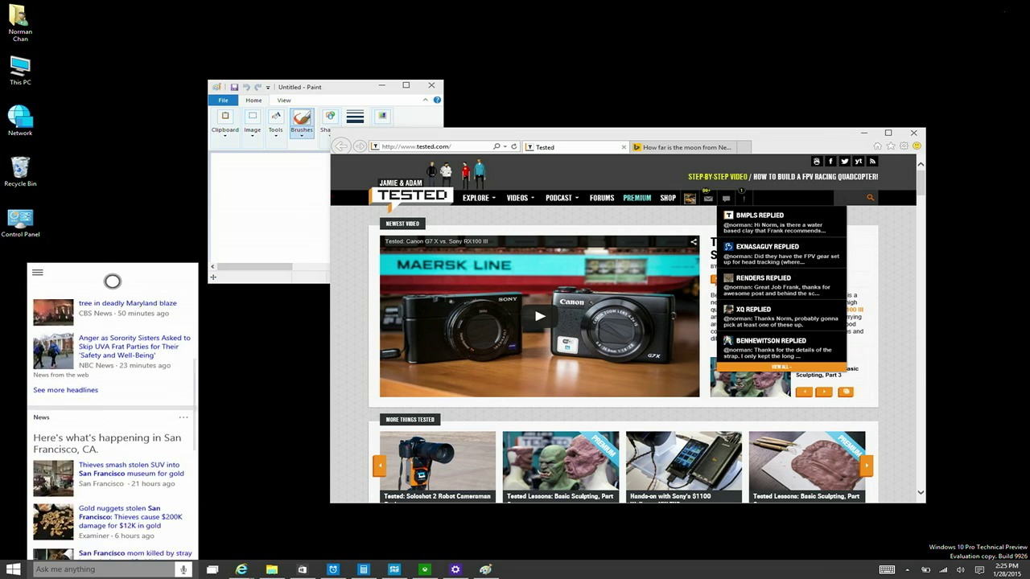
scroll(112, 419, down, 5)
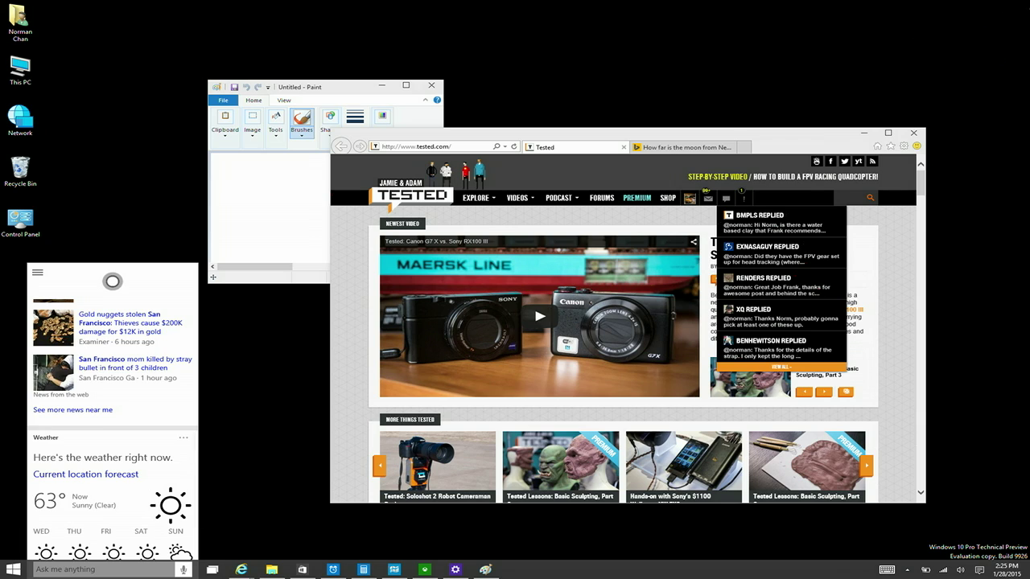
scroll(112, 418, up, 8)
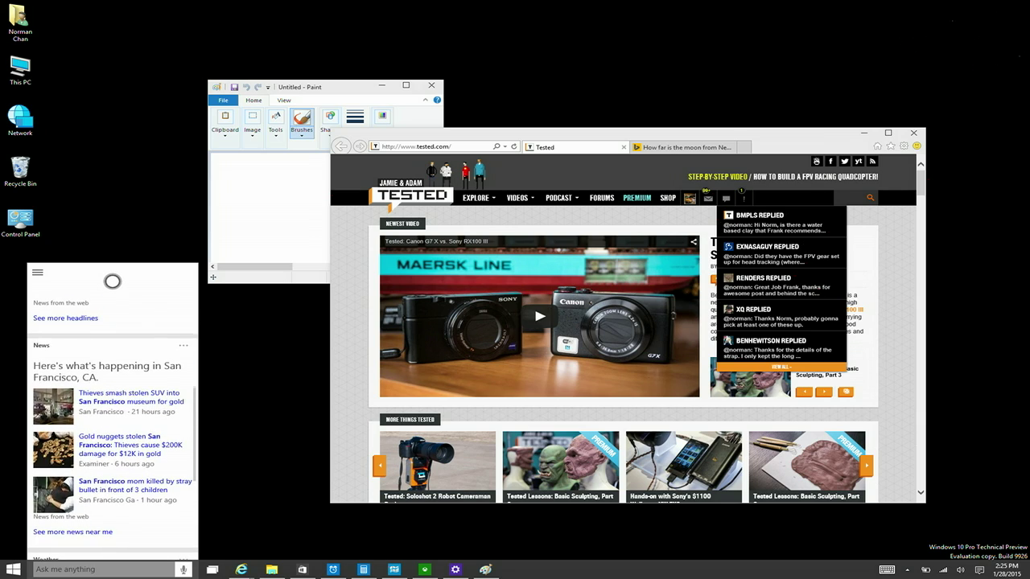
scroll(112, 418, up, 2)
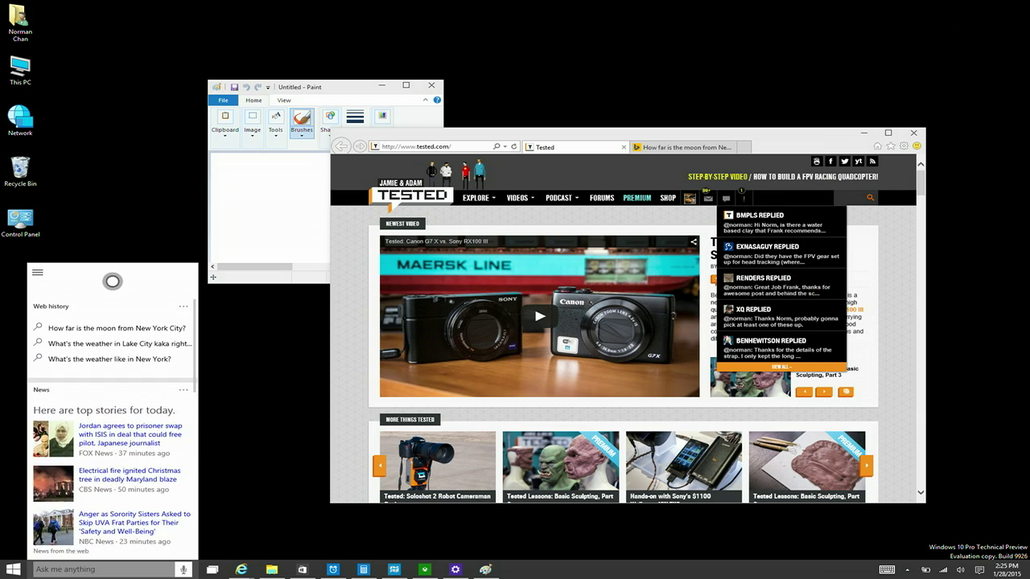
key(Escape)
Check the notification center and look through Cortana's feed down to the weather forecast, closing it again.
click(979, 569)
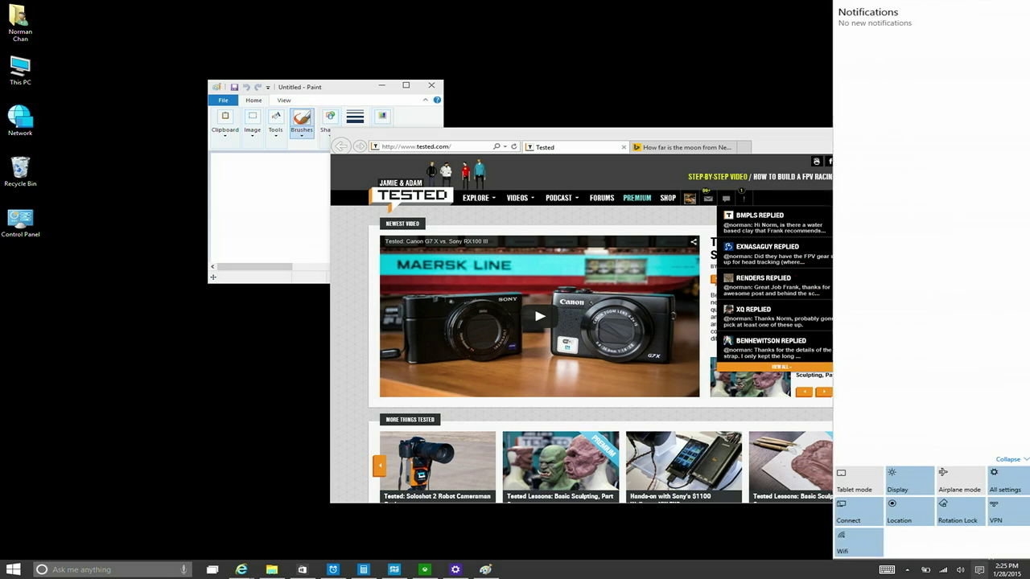
key(super+s)
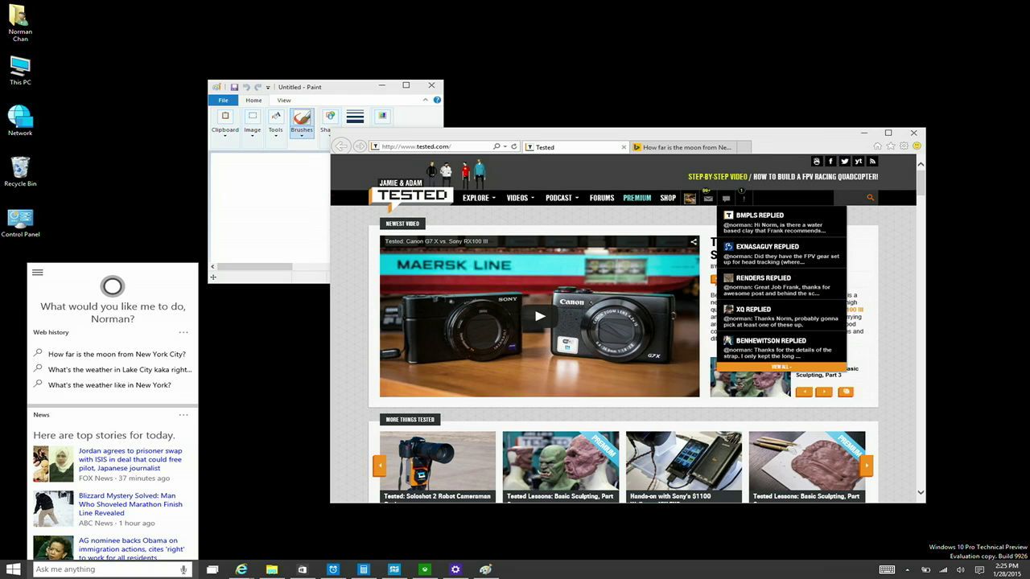
scroll(112, 418, down, 10)
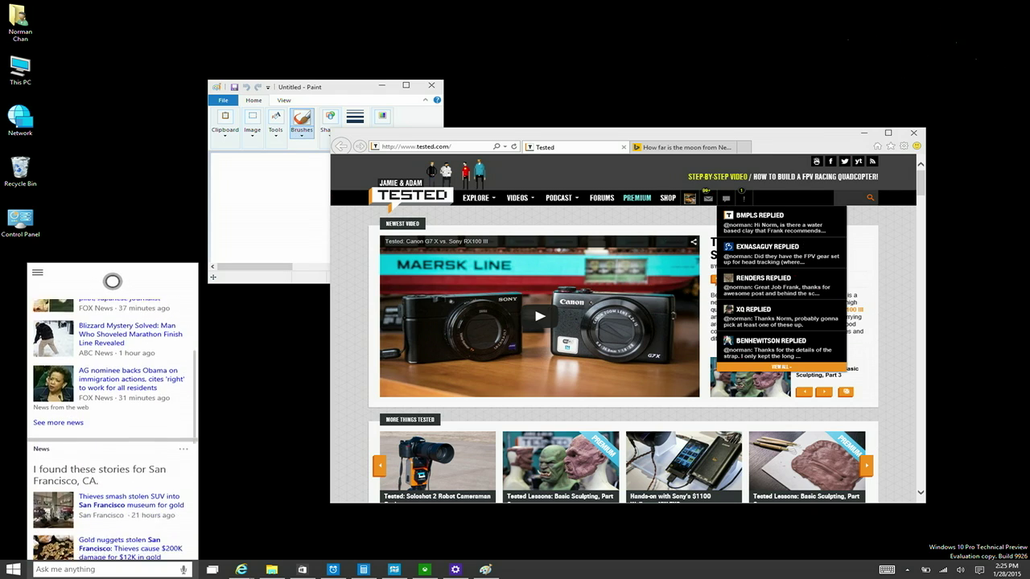
scroll(112, 418, down, 5)
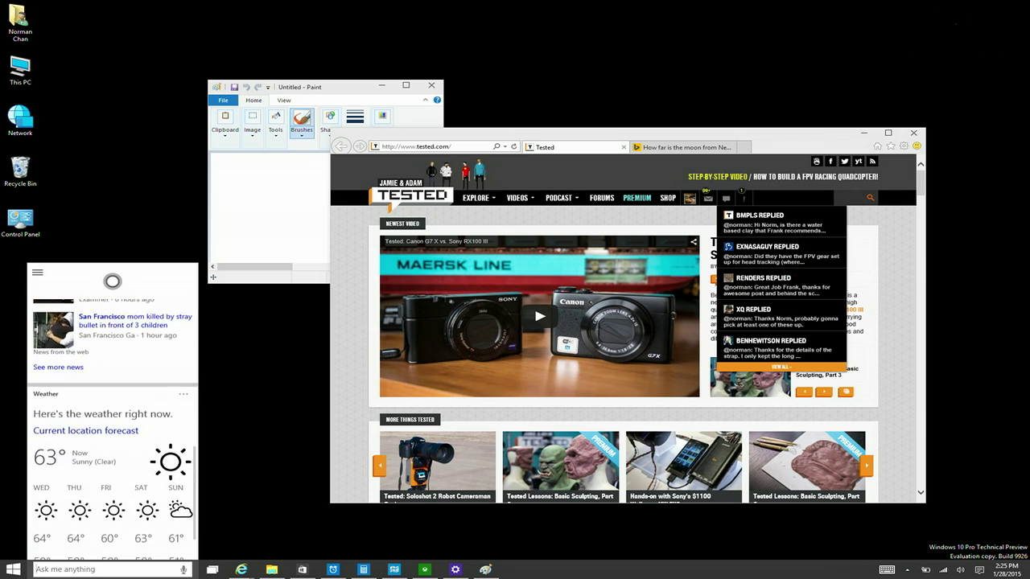
scroll(113, 418, down, 2)
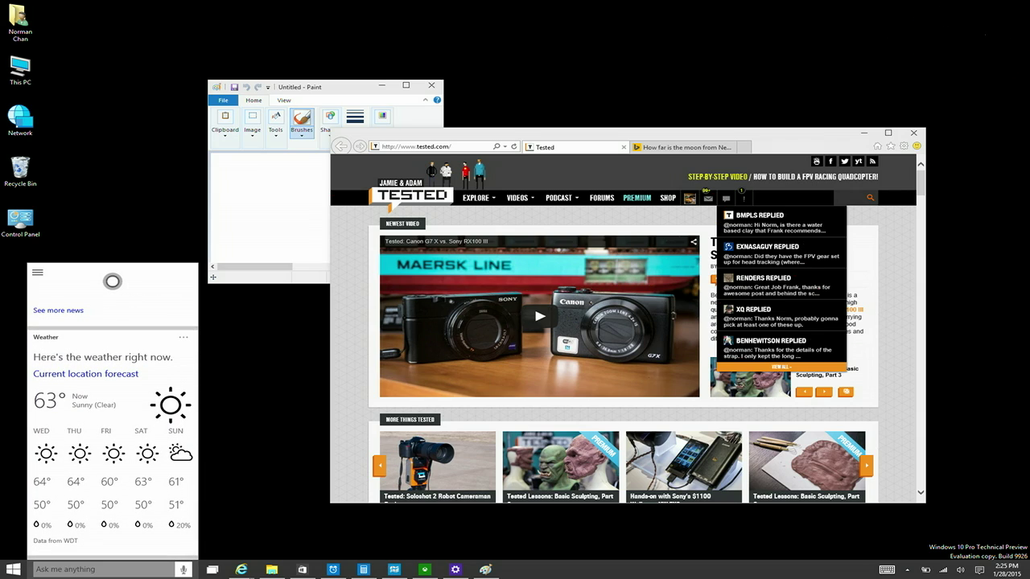
key(Escape)
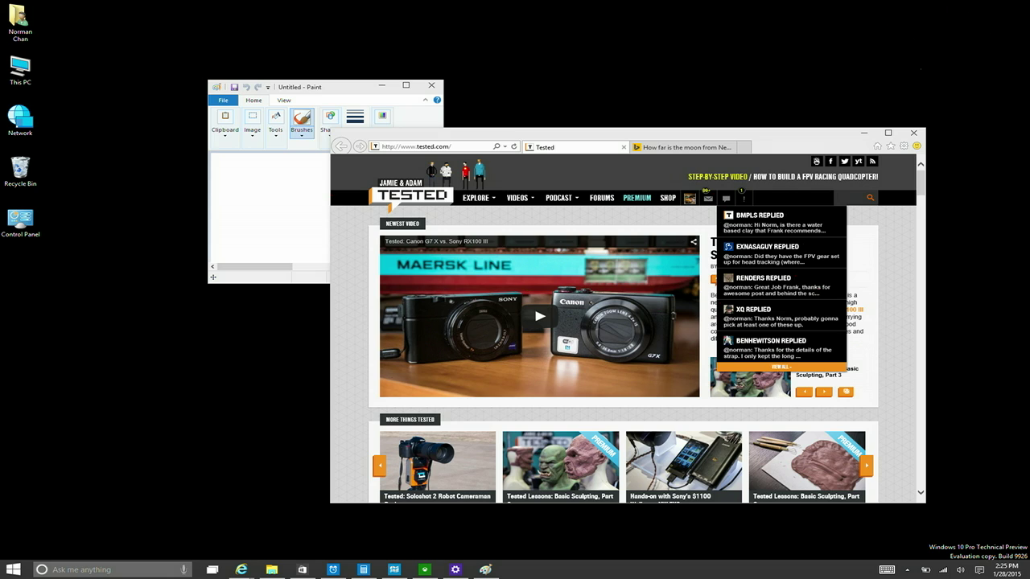
Look over the Start menu's tiles and view the open windows and virtual desktops in Task View.
key(super)
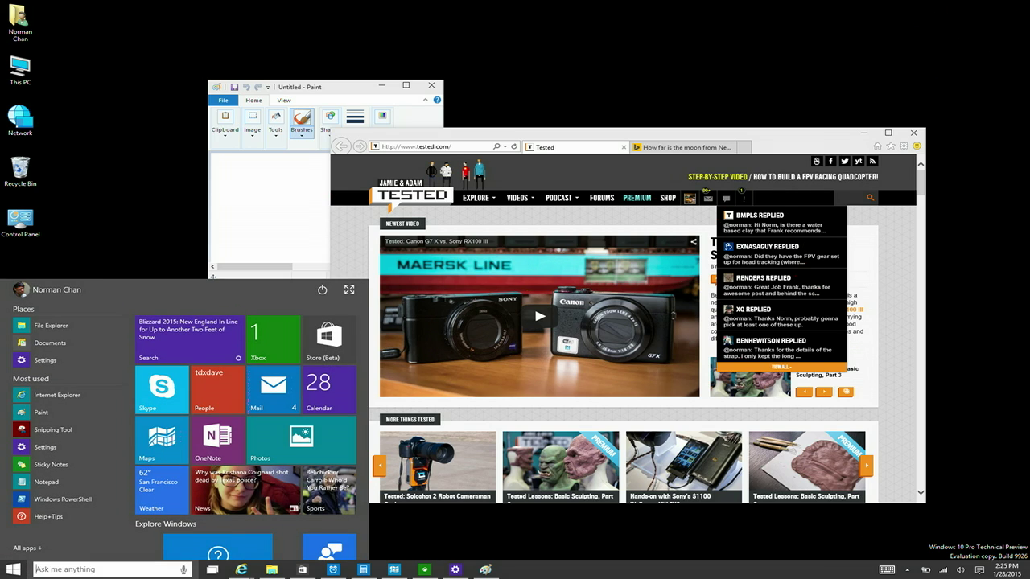
scroll(245, 416, down, 5)
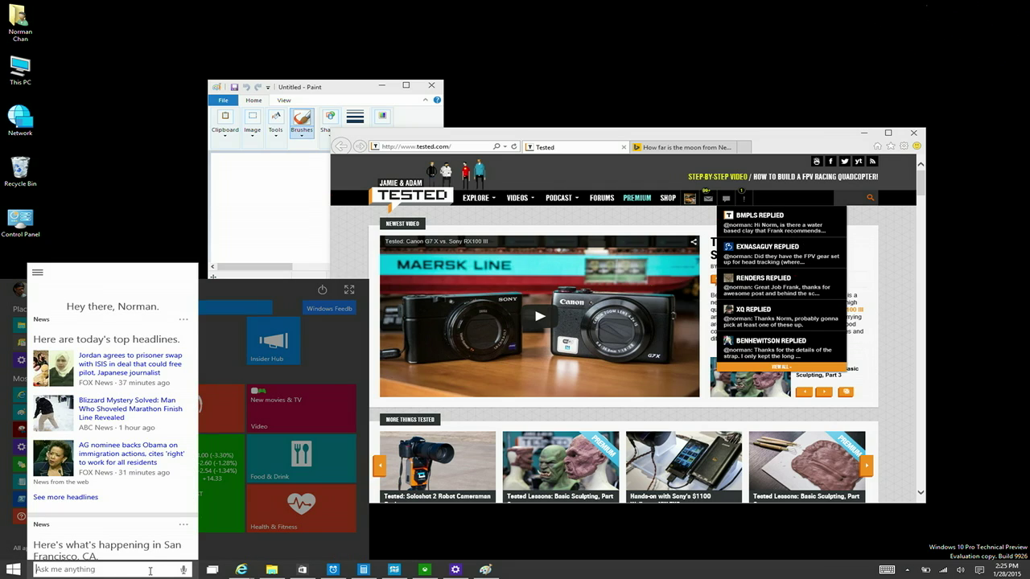
click(212, 571)
click(212, 571)
click(213, 571)
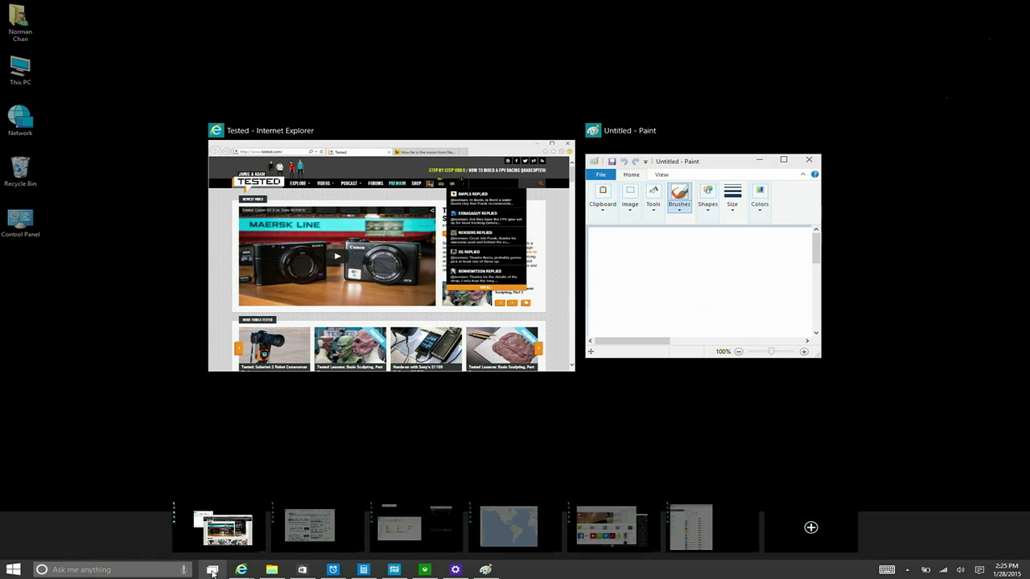
click(213, 571)
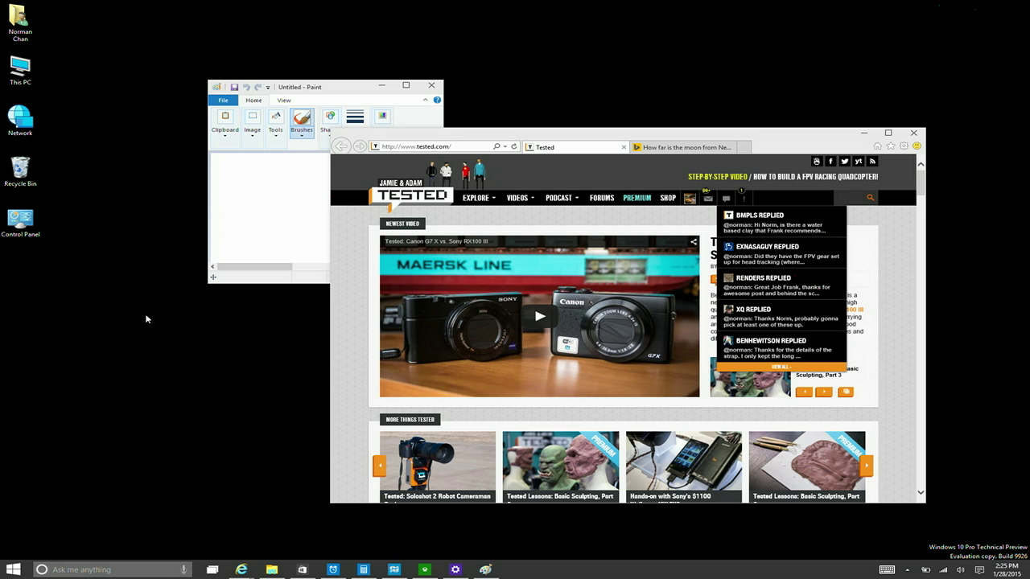
Open This PC and reposition its window over Paint and the browser, showing and hiding the Start menu in between.
double_click(32, 82)
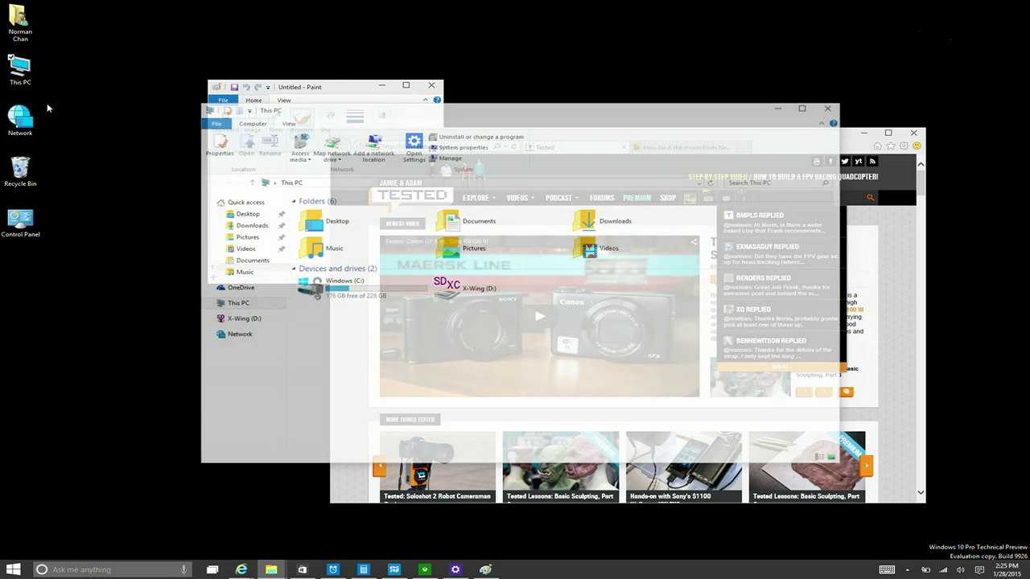
mouse_move(294, 118)
mouse_down()
mouse_move(202, 145)
mouse_move(147, 188)
mouse_up()
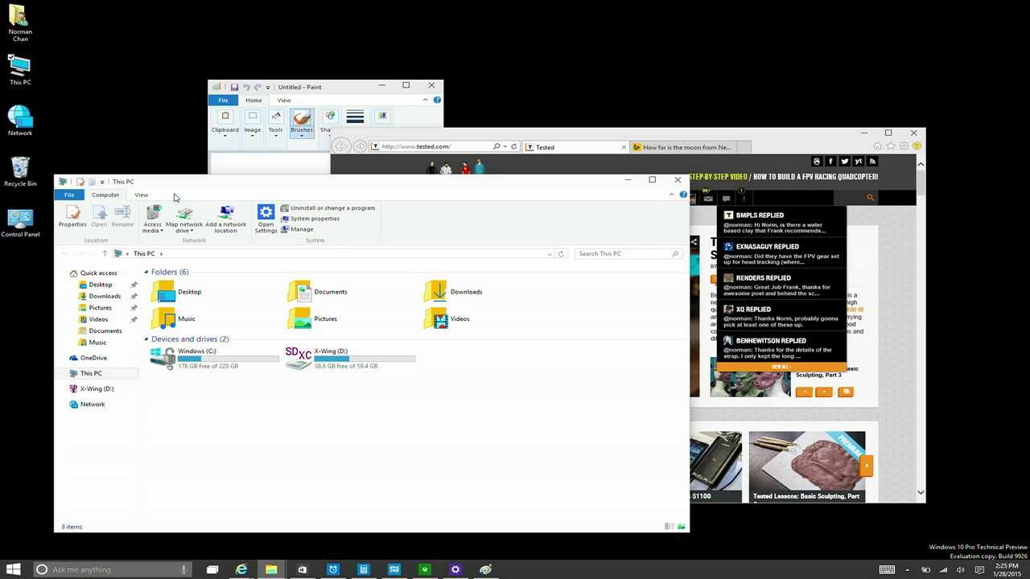
key(super)
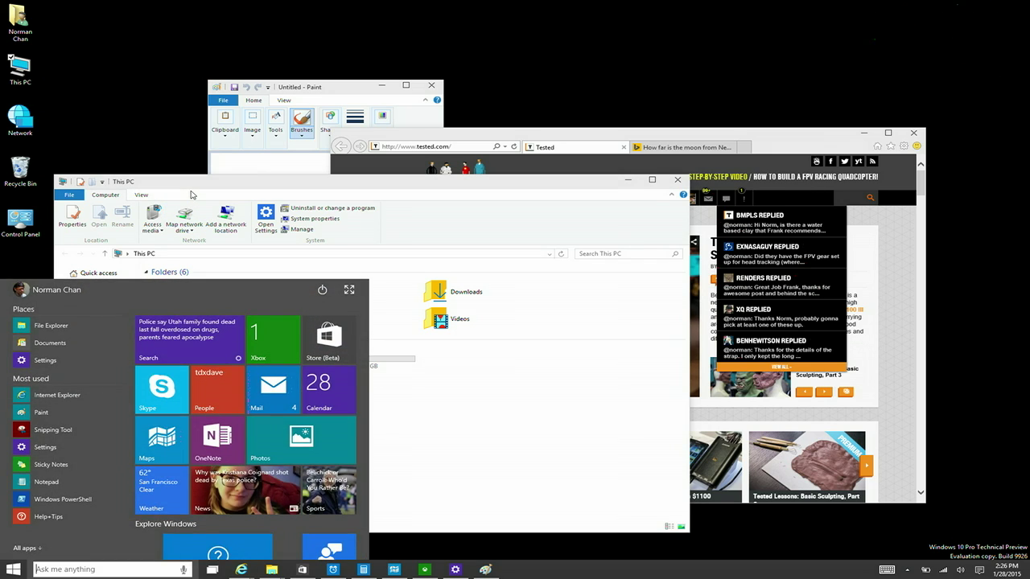
key(super)
key(super)
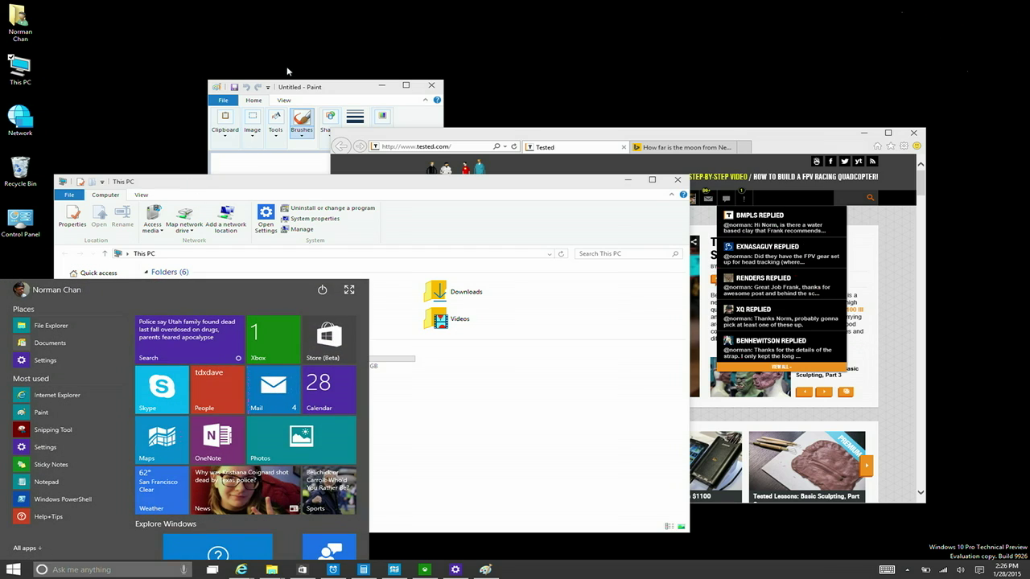
key(super)
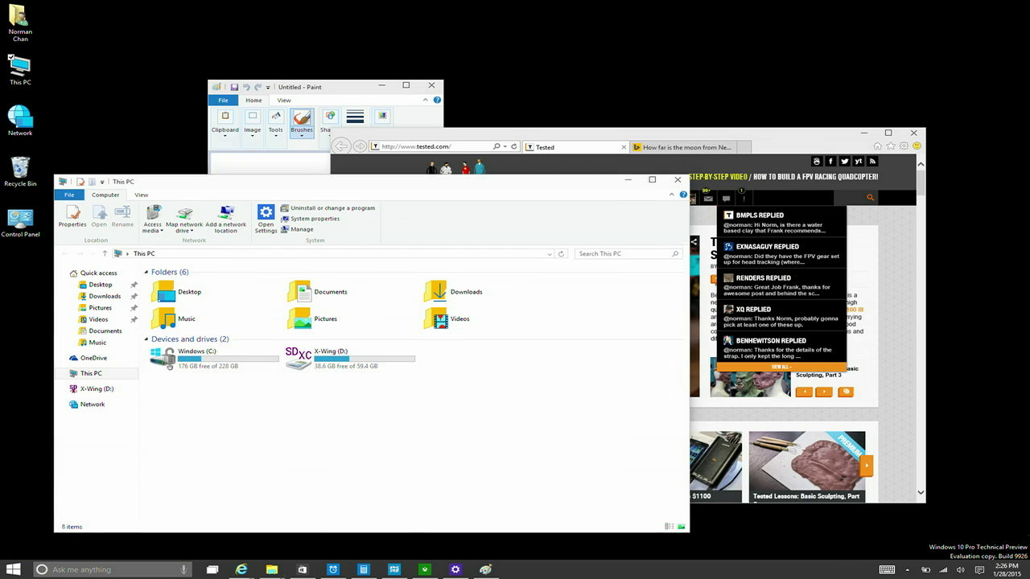
drag(211, 181, 212, 121)
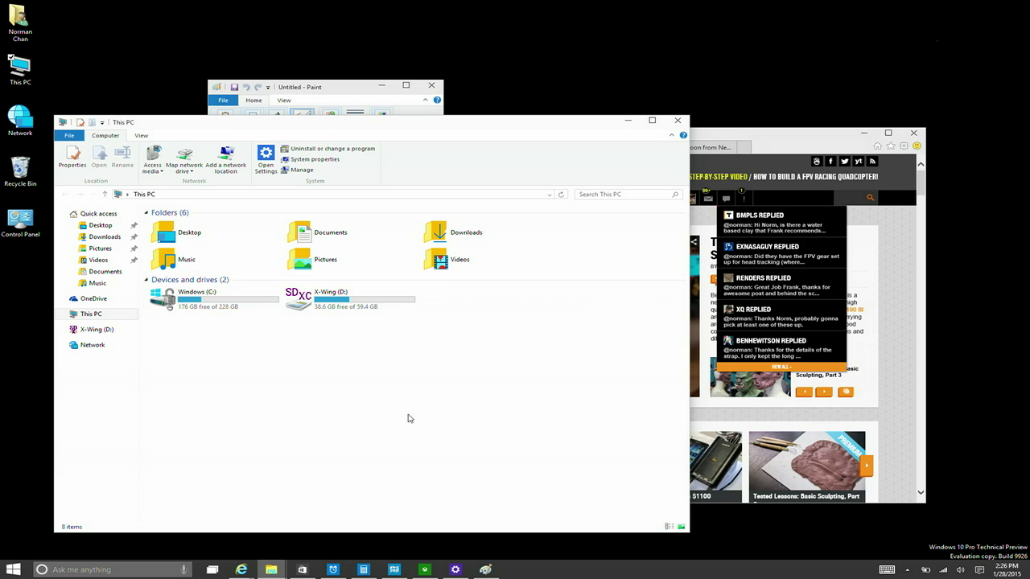
Show the clock and calendar, and switch two virtual desktops forward to the one holding Calculator and Alarms.
click(1008, 569)
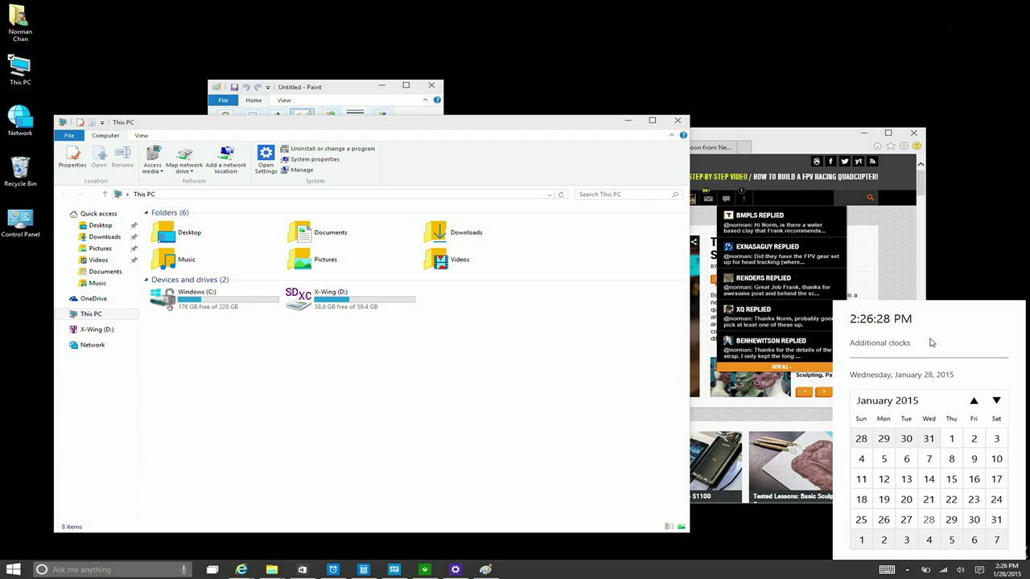
key(ctrl+super+Right)
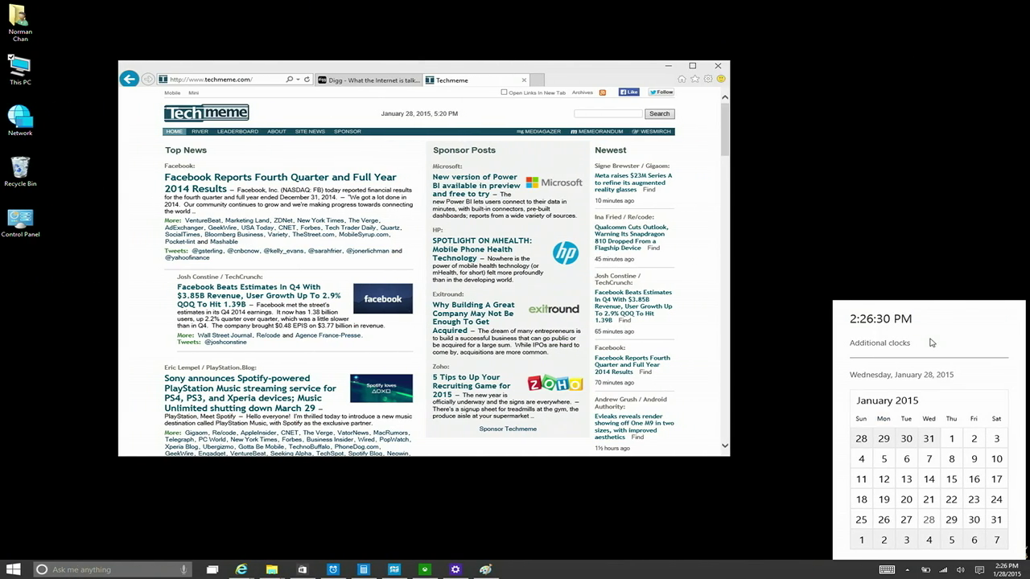
key(ctrl+super+Right)
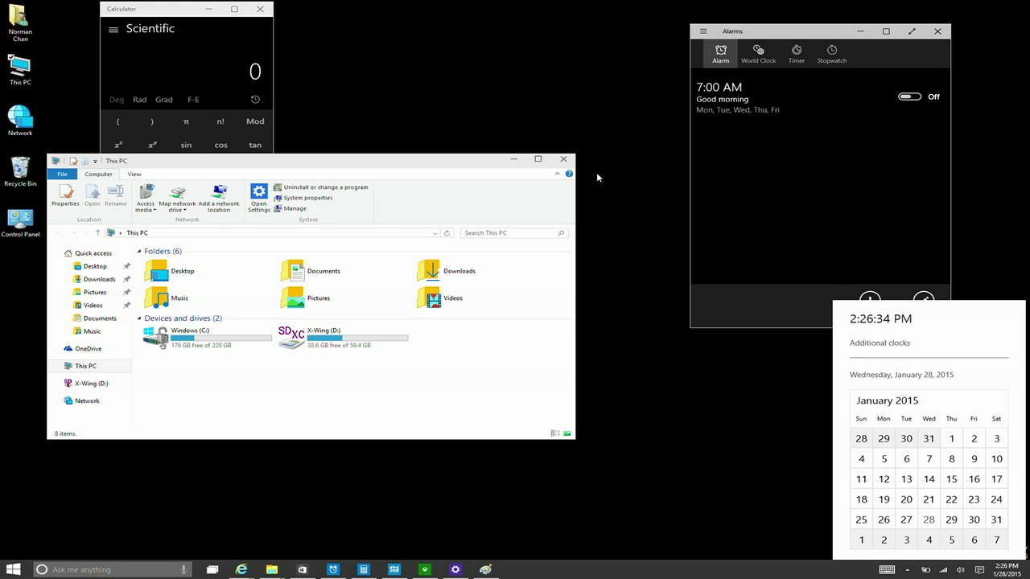
Move the This PC window clear of Calculator so that it overlaps the Alarms window.
click(209, 20)
drag(347, 155, 476, 226)
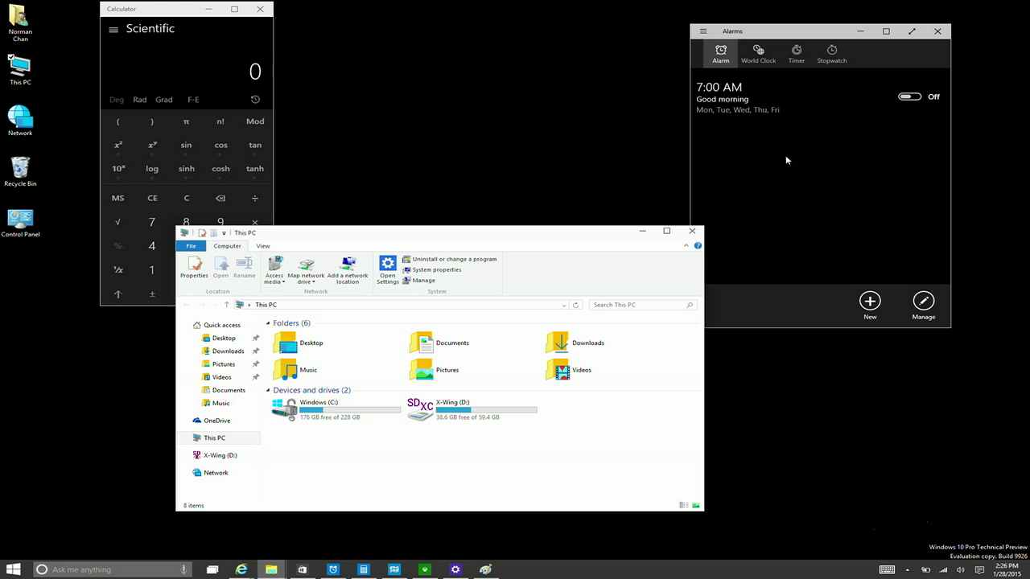
click(803, 176)
drag(593, 235, 728, 207)
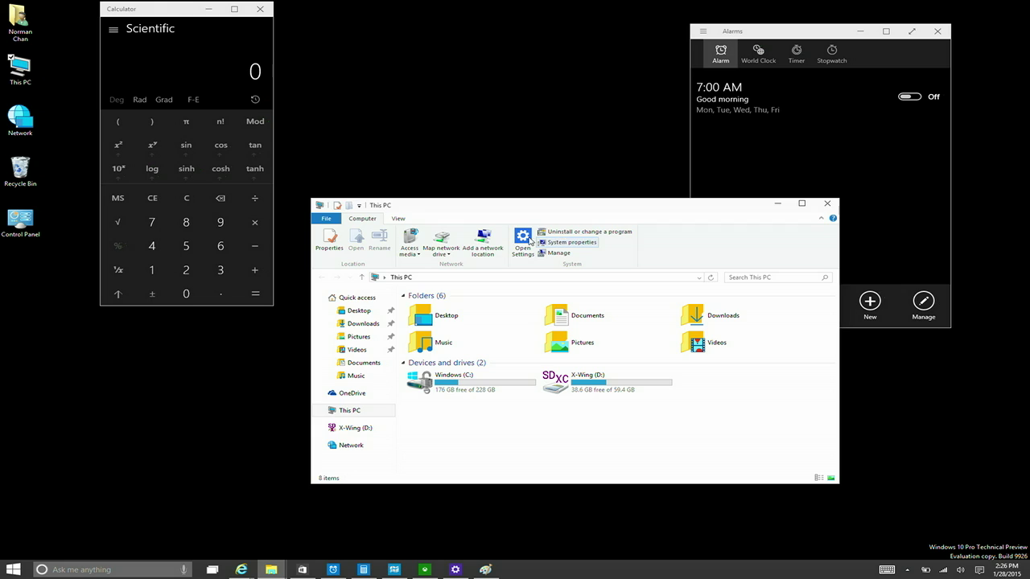
Review the Quick Access Toolbar options in This PC and the computer's basic System information, closing the System window.
click(359, 205)
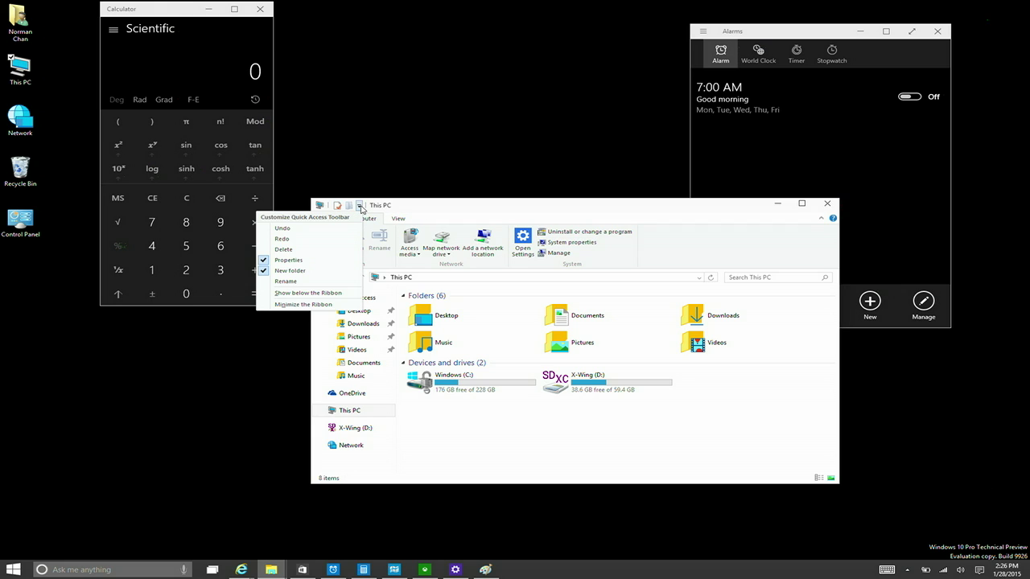
click(344, 208)
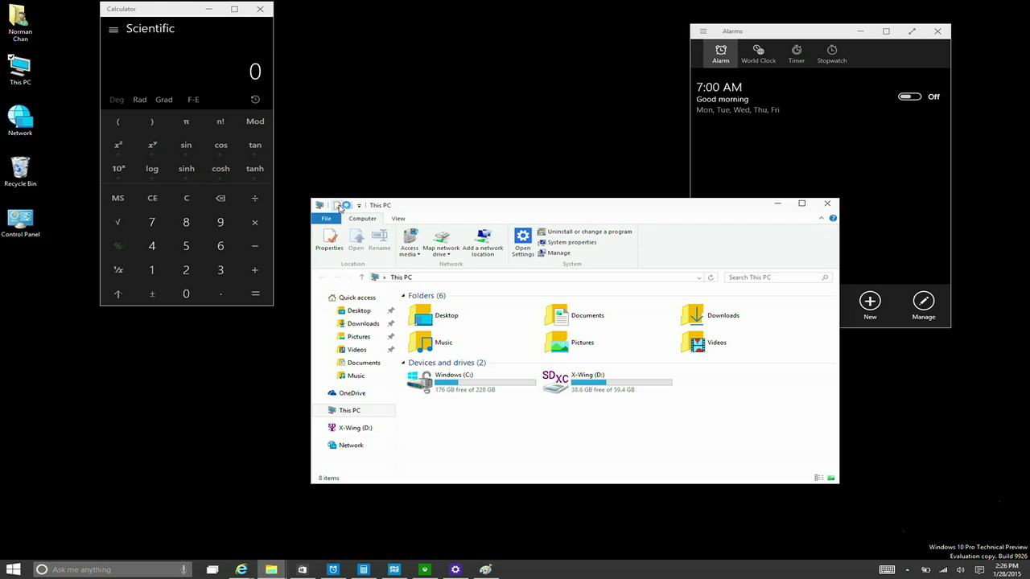
click(342, 208)
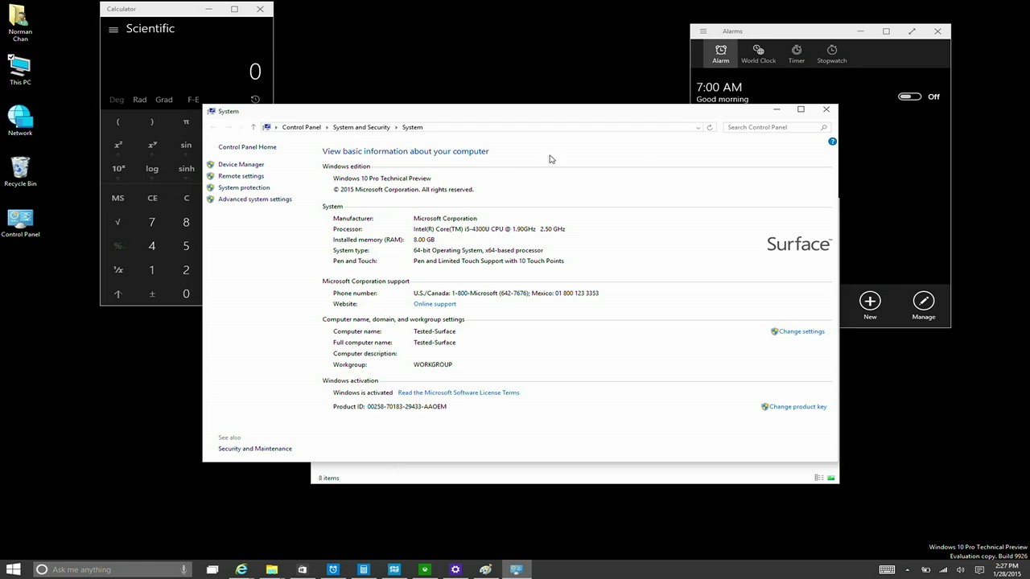
click(826, 110)
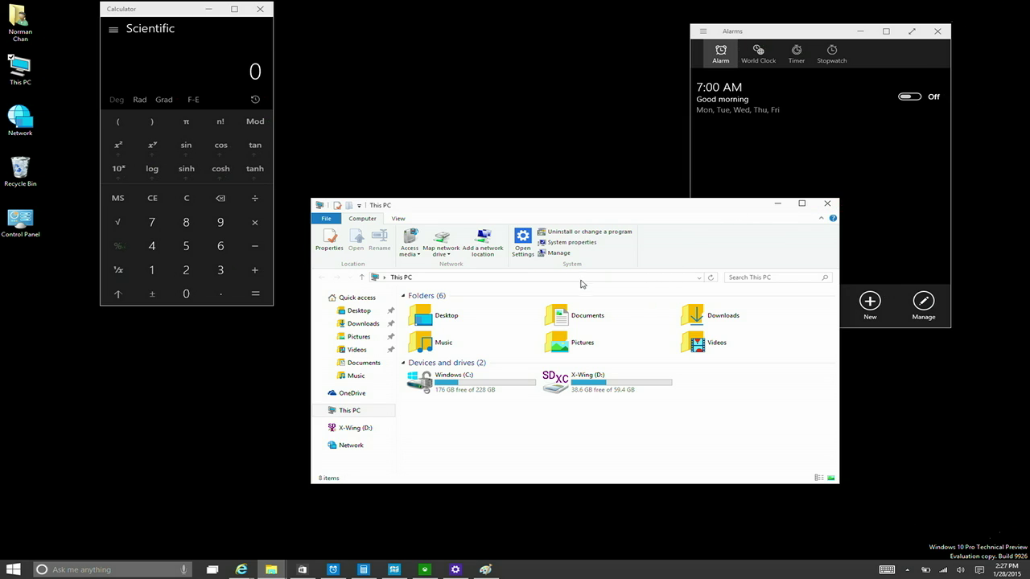
Open Settings from This PC, return to its main category page, and undock and widen the Settings window.
click(522, 243)
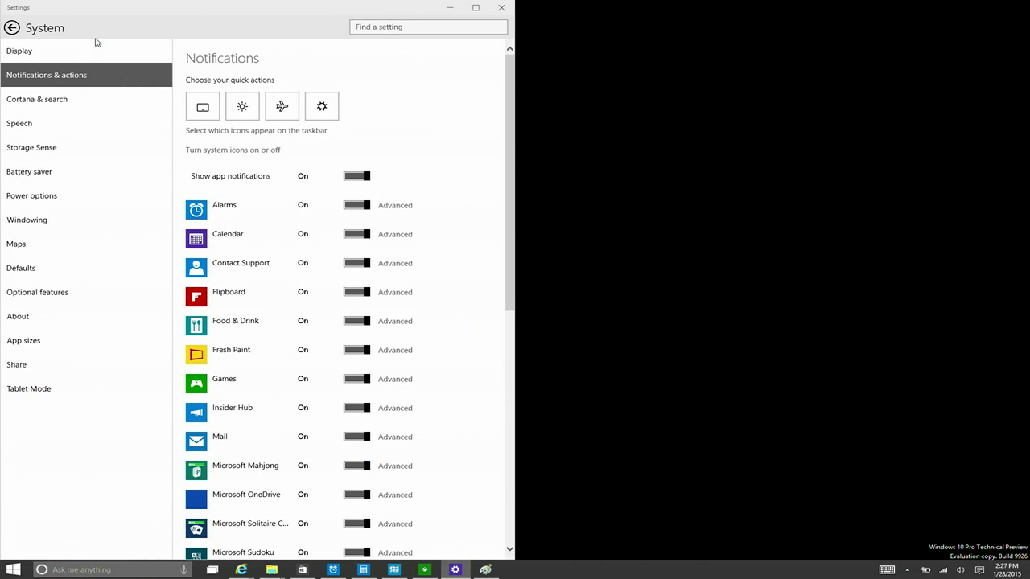
click(11, 27)
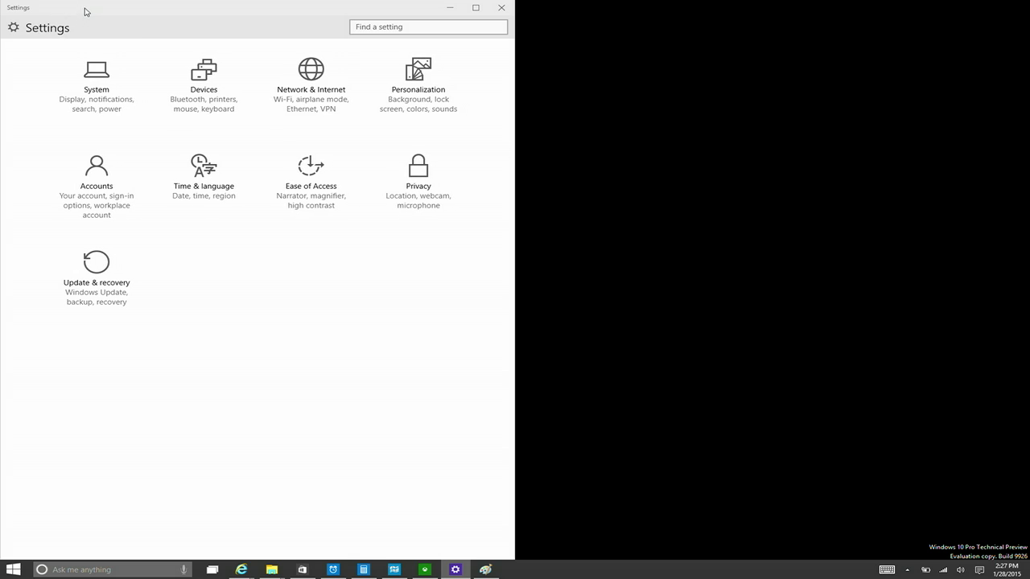
drag(86, 4, 281, 98)
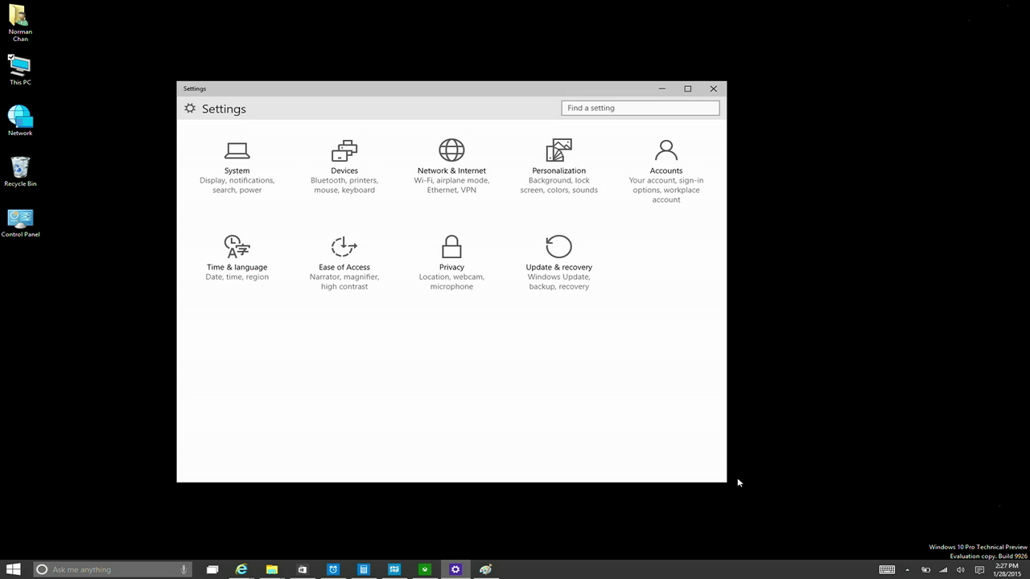
drag(725, 482, 809, 483)
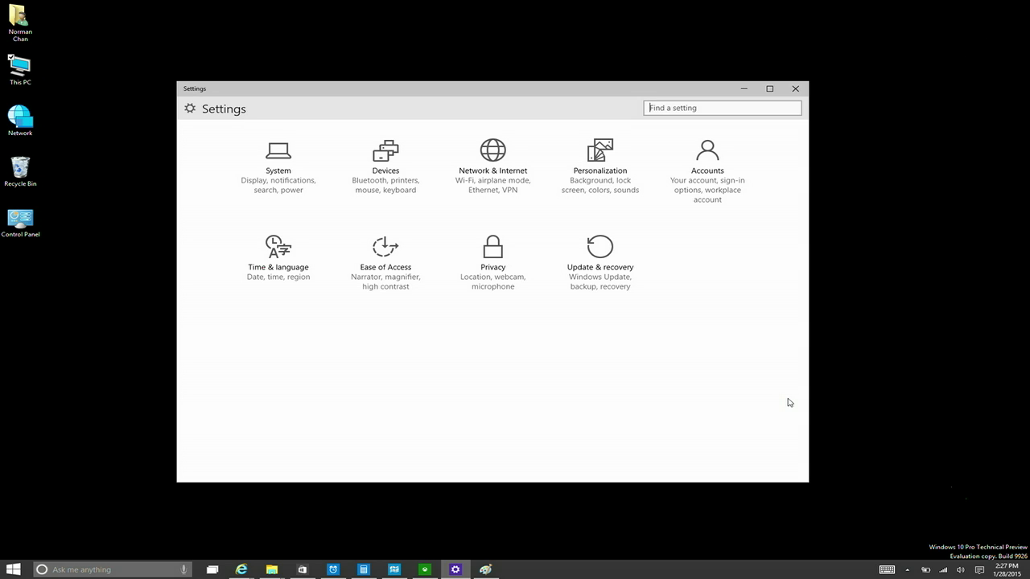
Search Windows for "display", open the Control Panel Display page, move its window off the Settings categories and show the resolution options.
key(super)
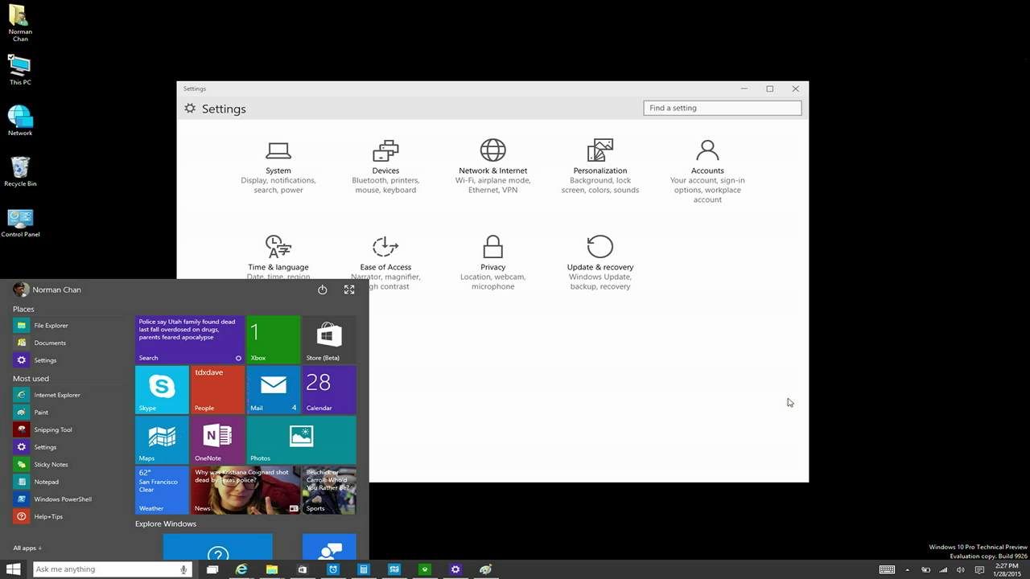
text(display)
key(Return)
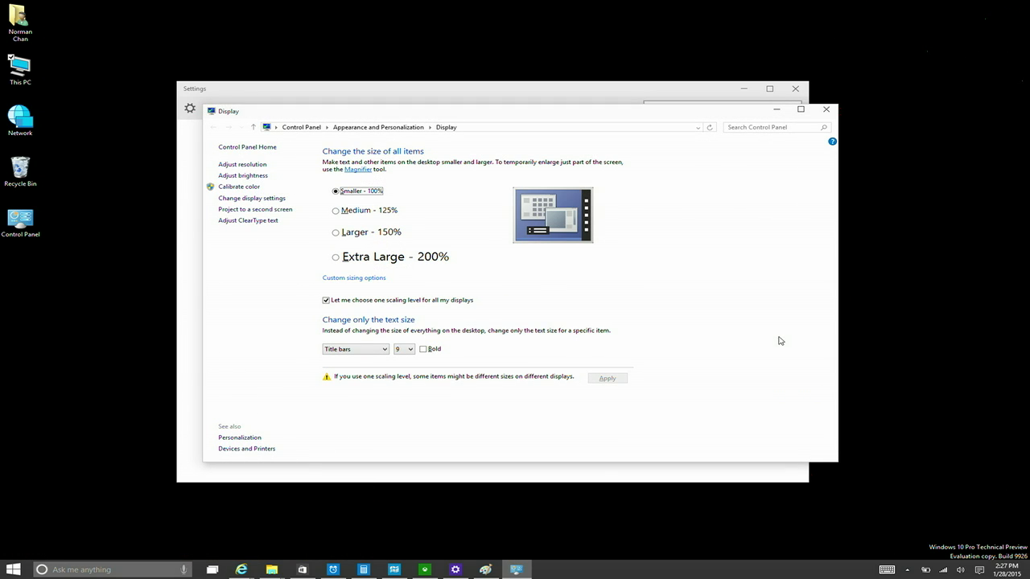
drag(699, 117, 858, 193)
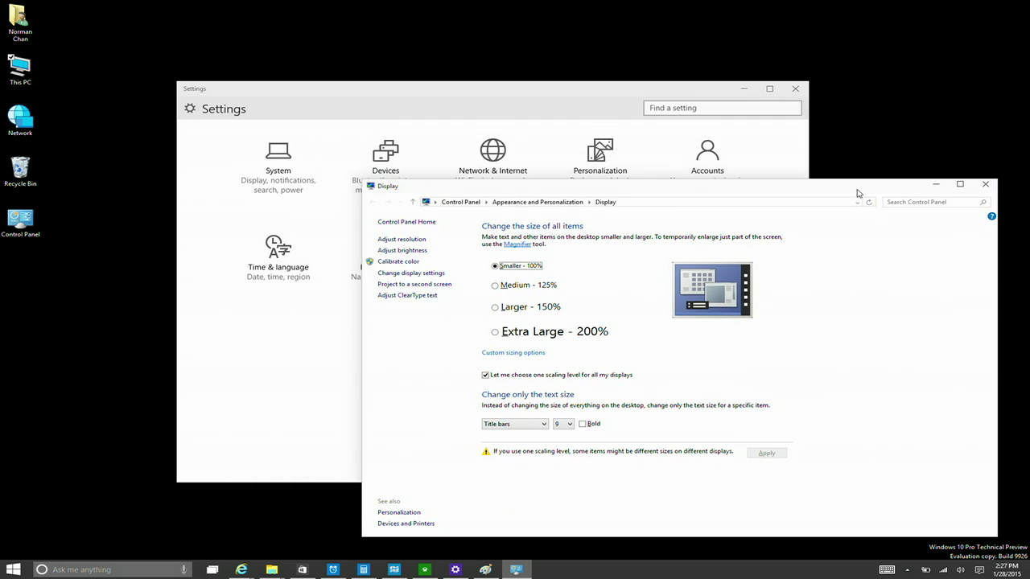
click(408, 240)
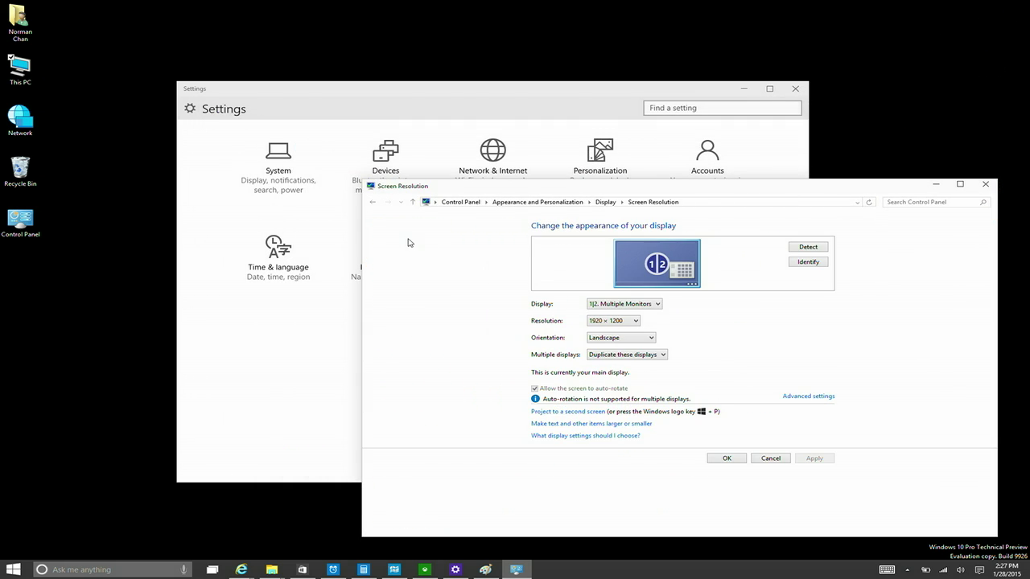
Search Windows for "resolution" and dismiss the search, leaving Settings in front of the Screen Resolution window.
key(super)
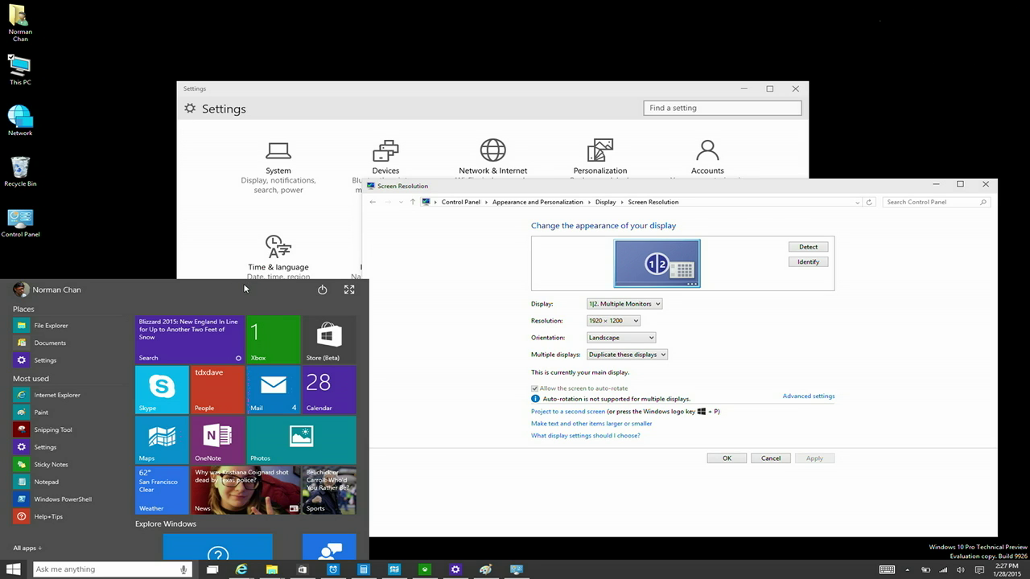
key(super)
key(super)
text(resolution)
key(Escape)
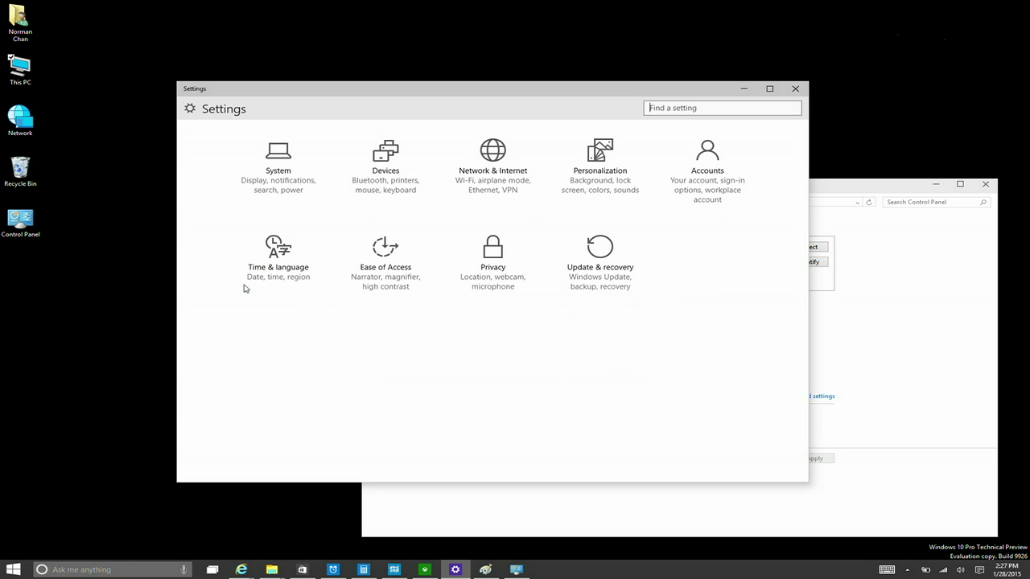
Move the Settings window away from Screen Resolution and open the Display page of its System category.
click(837, 348)
click(567, 101)
drag(547, 91, 453, 23)
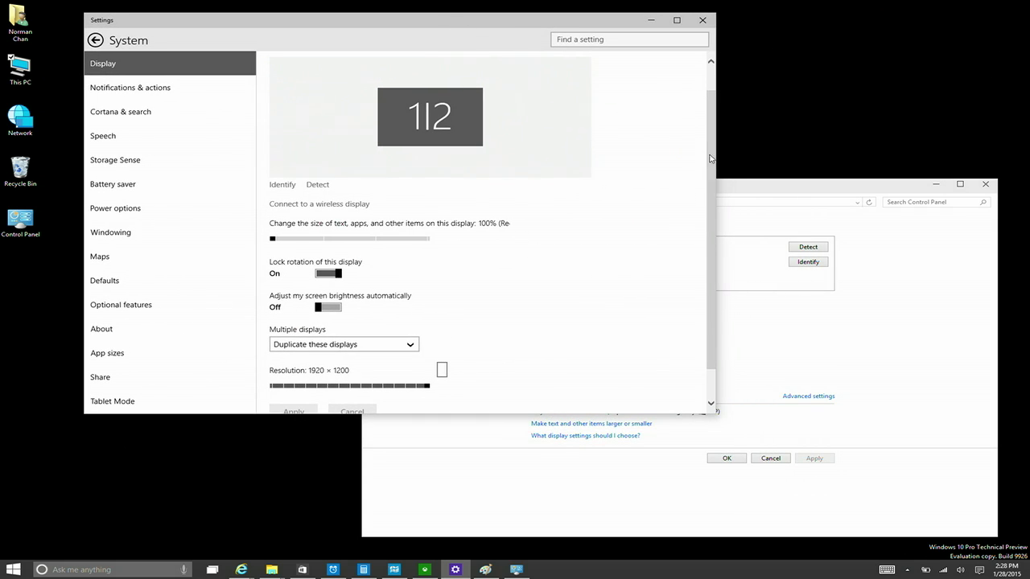
Compare Screen Resolution with the Settings display page, return Settings to its main category page, and close Screen Resolution.
drag(743, 191, 779, 180)
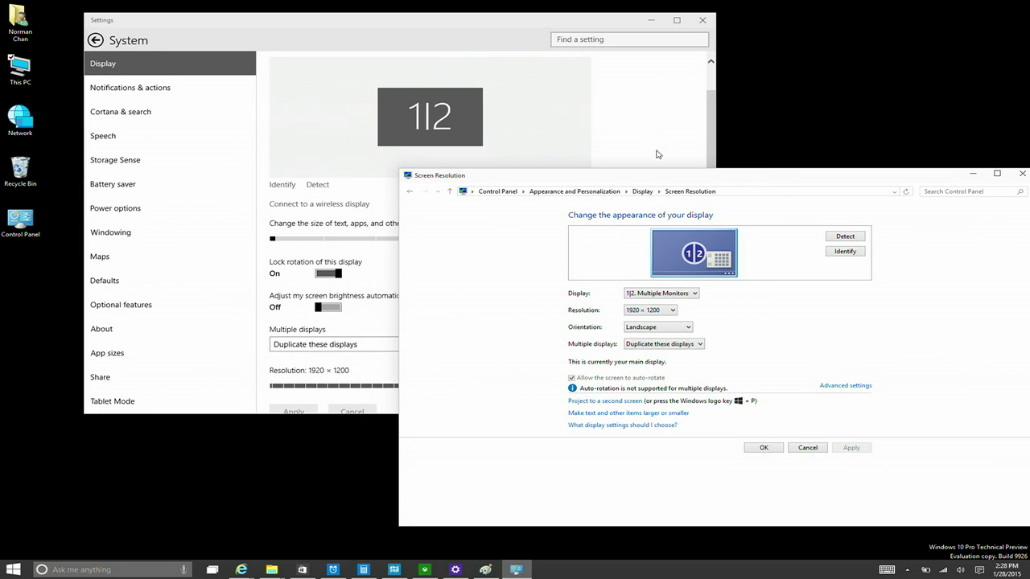
click(656, 127)
click(736, 191)
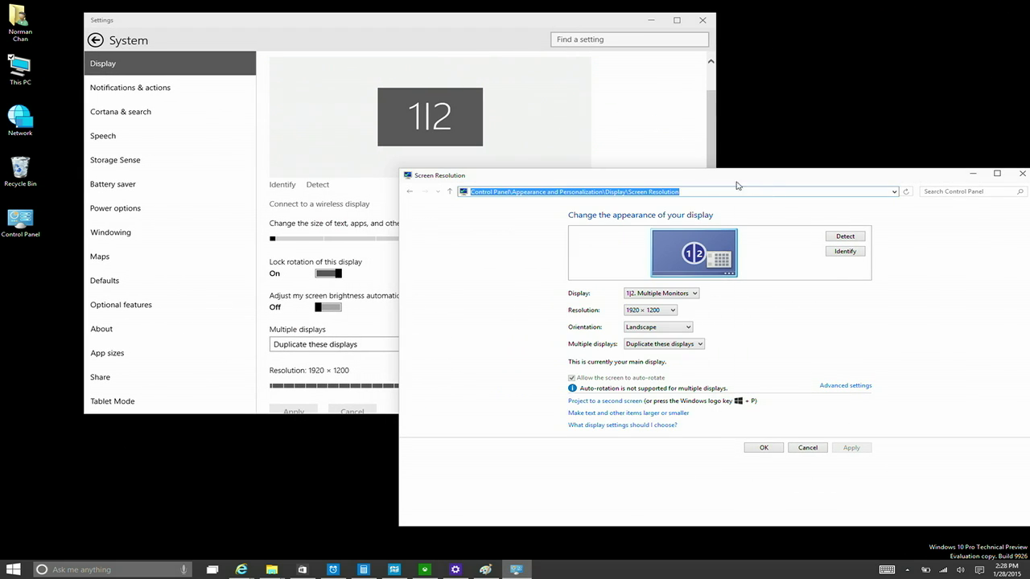
click(95, 40)
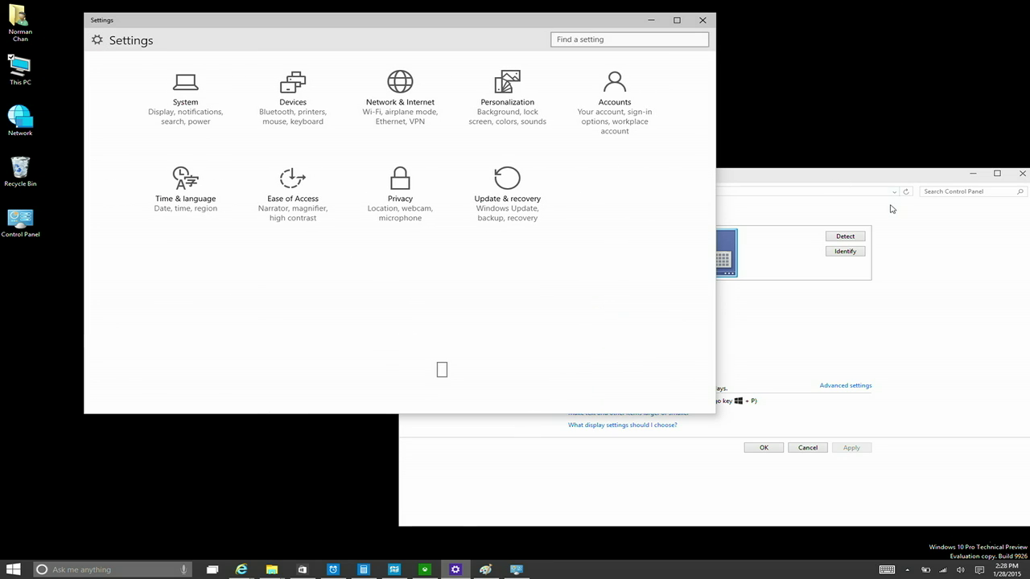
click(1021, 175)
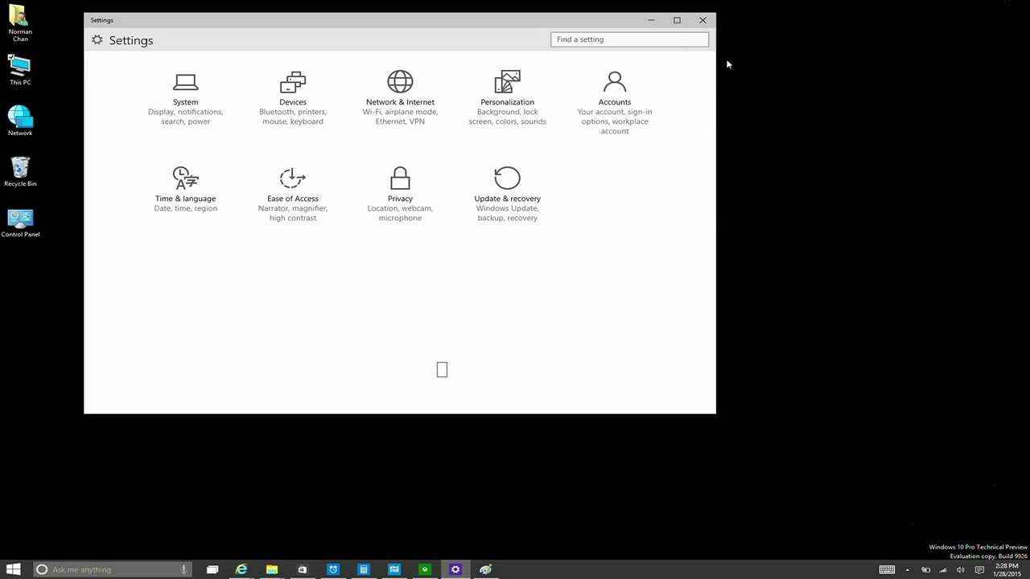
Search Settings for "display", browse the results and open Display settings.
text(display)
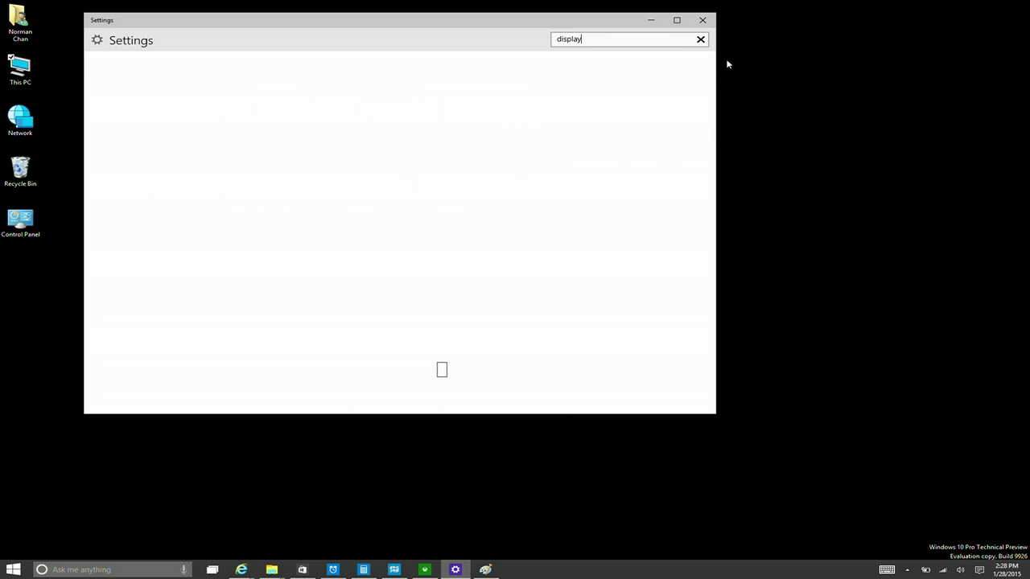
key(Down)
key(Down)
key(Up)
key(Up)
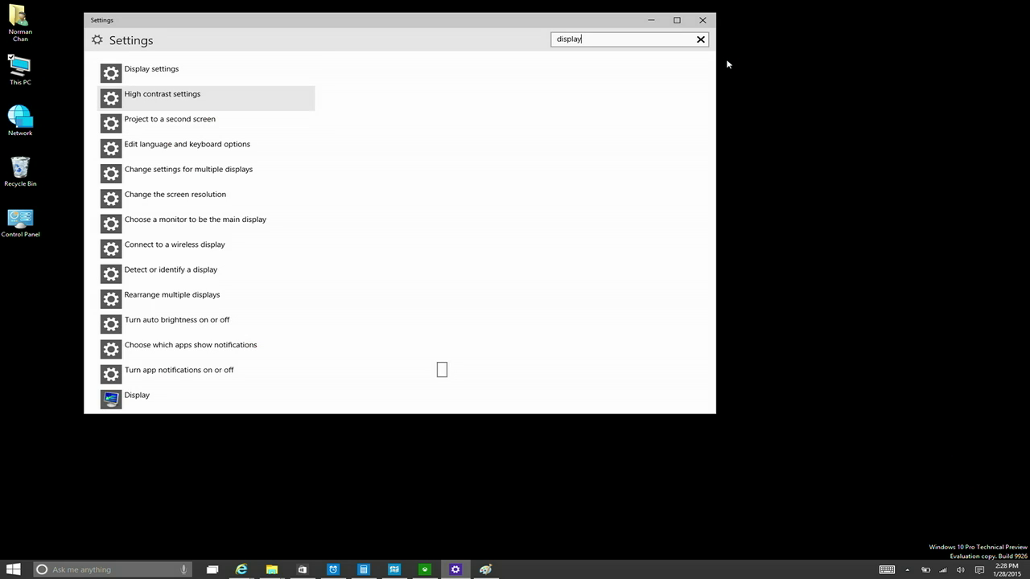
key(Down)
key(Up)
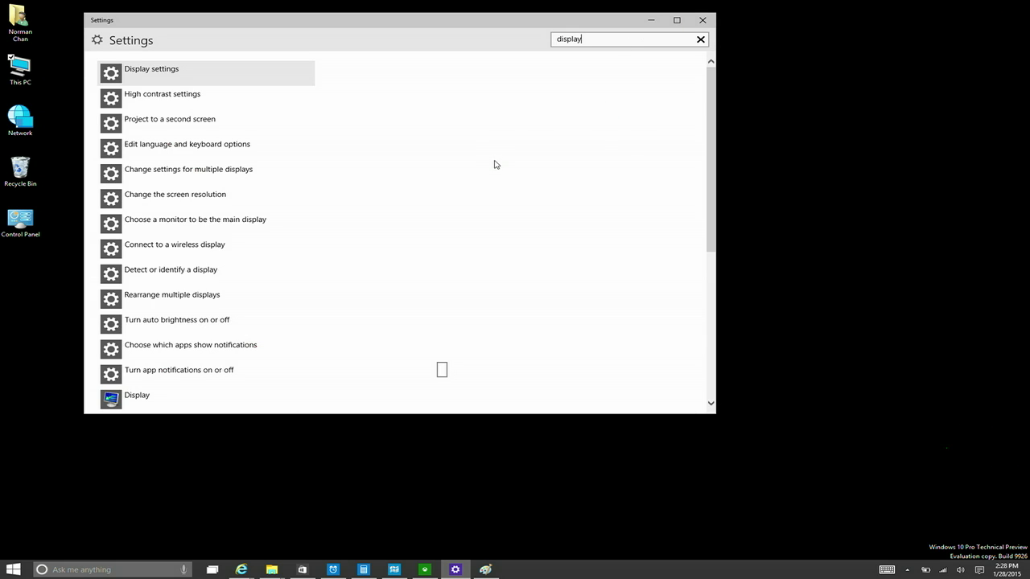
key(Down)
key(Down)
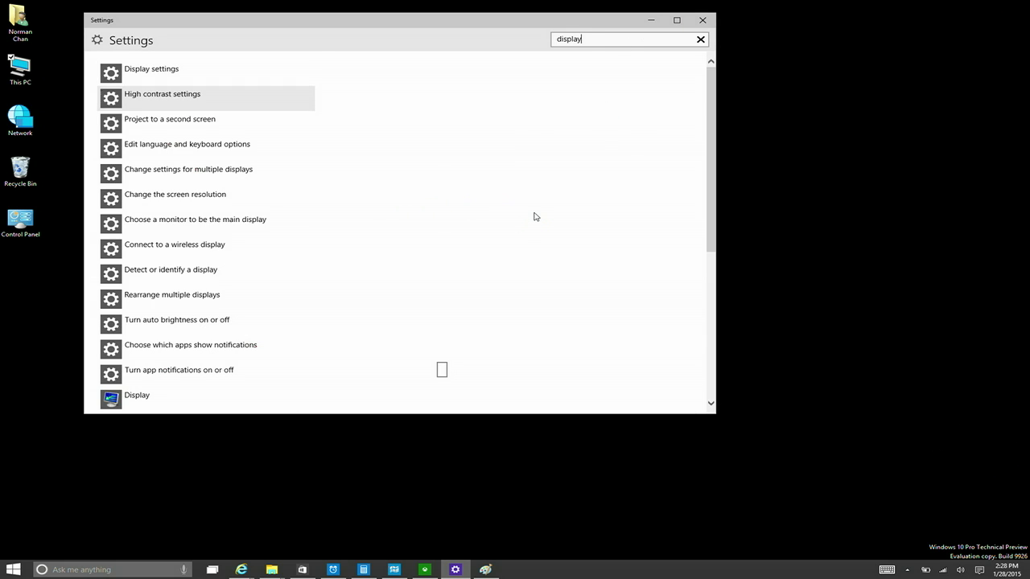
key(Up)
key(Up)
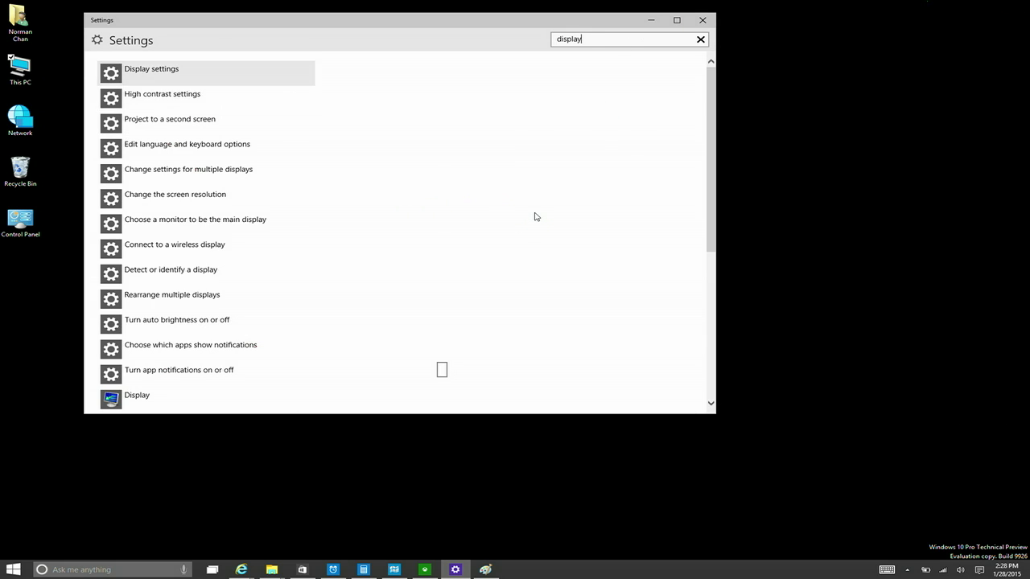
key(Return)
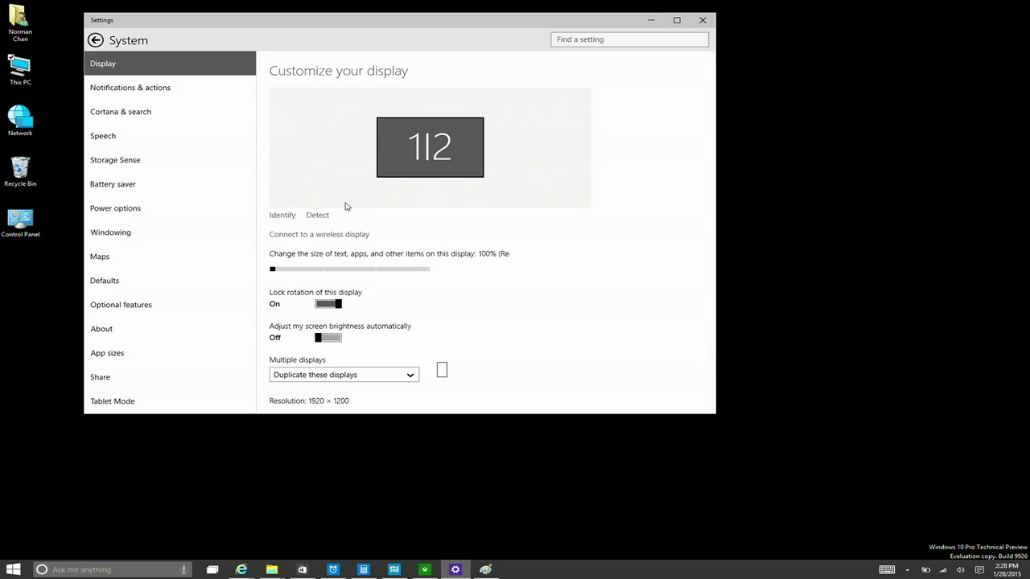
Open Storage Sense, move the Settings window to the middle of the desktop, and review the storage and save locations.
click(183, 169)
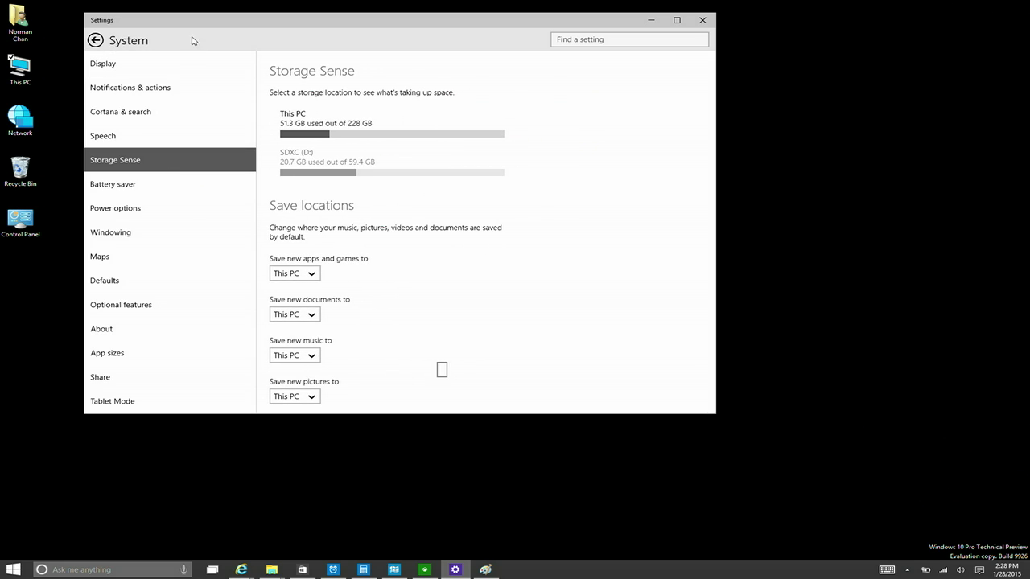
drag(197, 25, 292, 85)
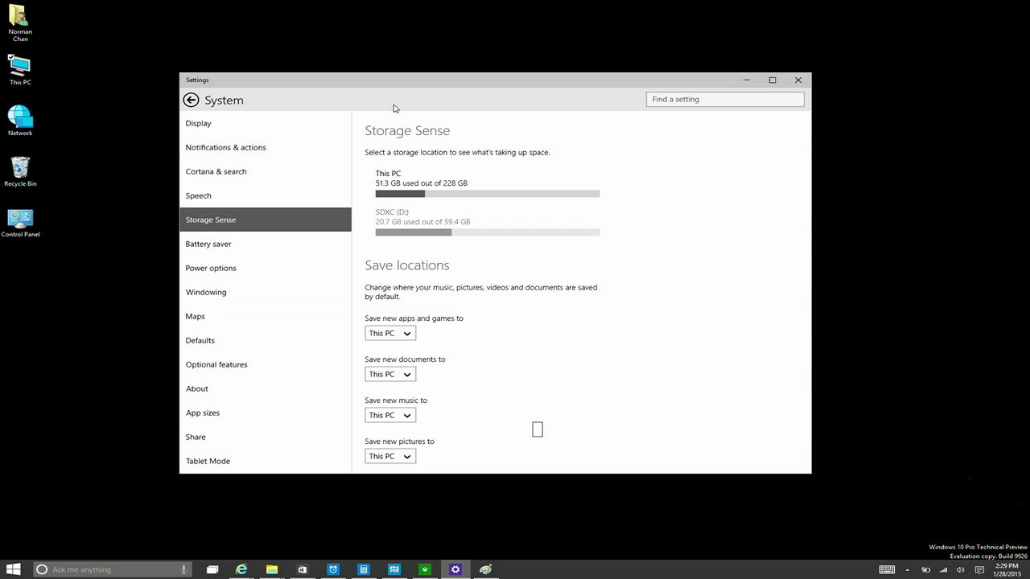
scroll(537, 429, down, 1)
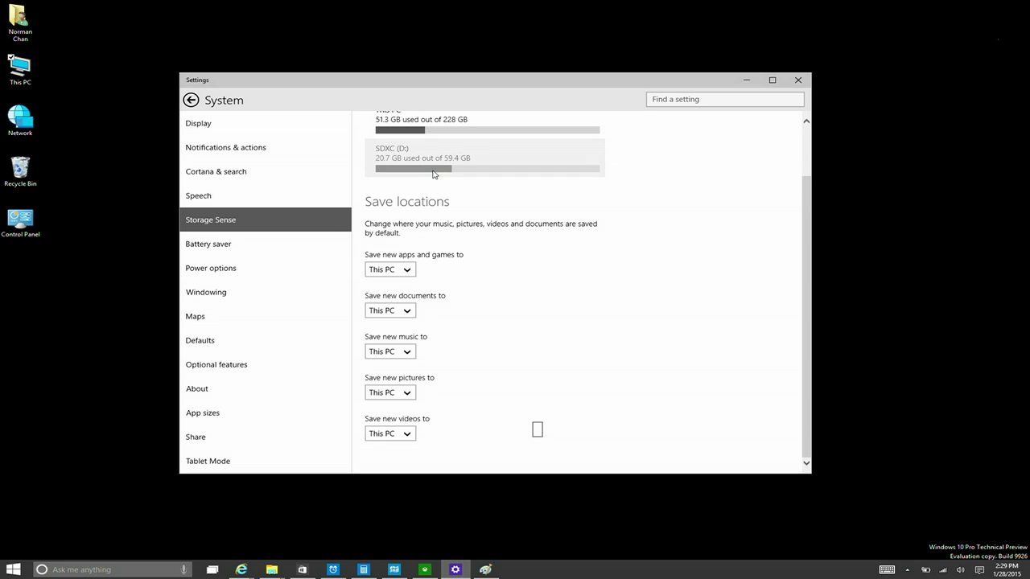
scroll(478, 259, up, 2)
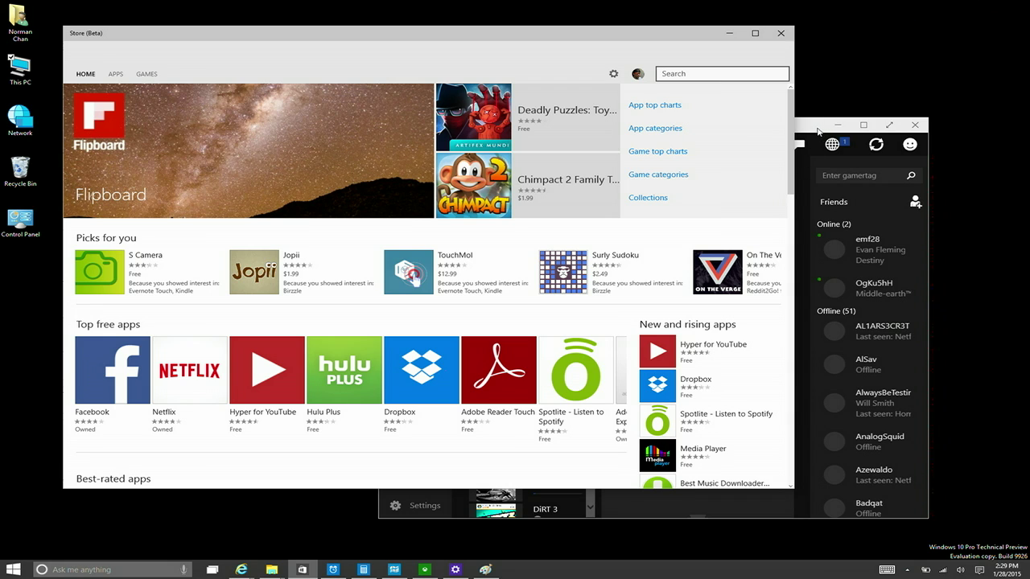
Move the Store (Beta) window up to the screen's upper edge and reposition the Xbox window behind it.
drag(698, 40, 715, 31)
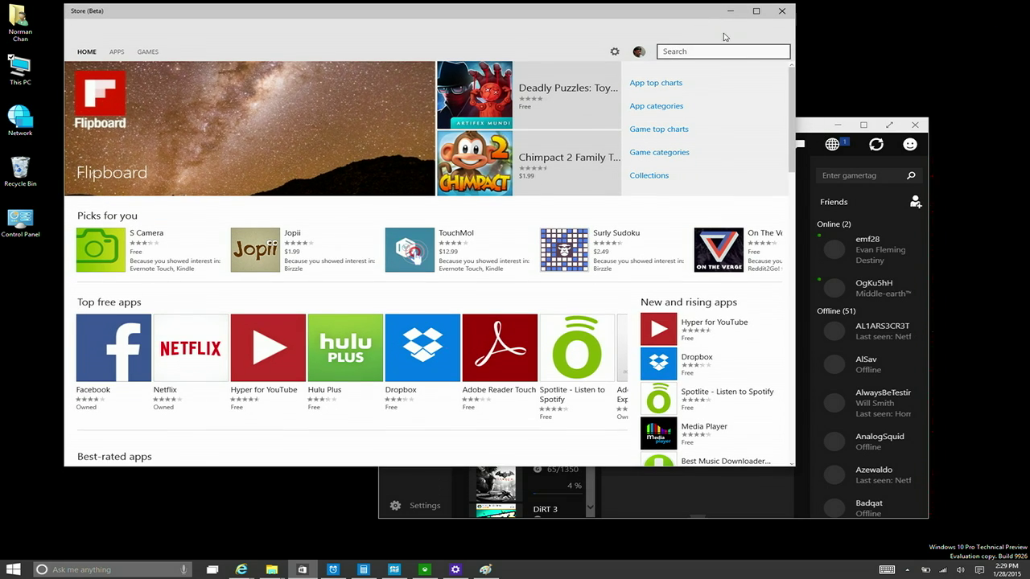
drag(802, 121, 820, 133)
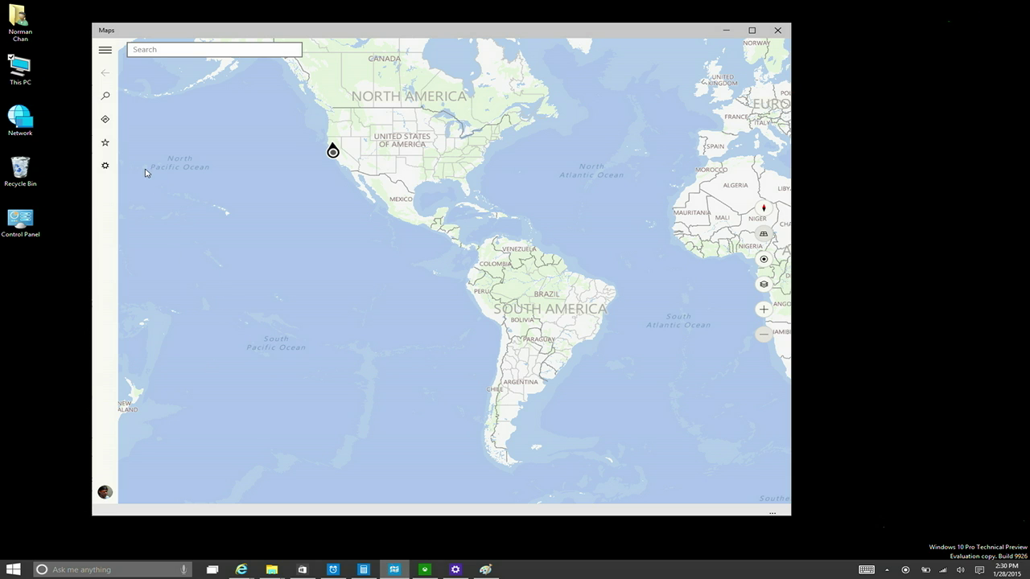
Open the settings of the Maps app and follow its offline maps option to the Maps page in system Settings.
click(104, 165)
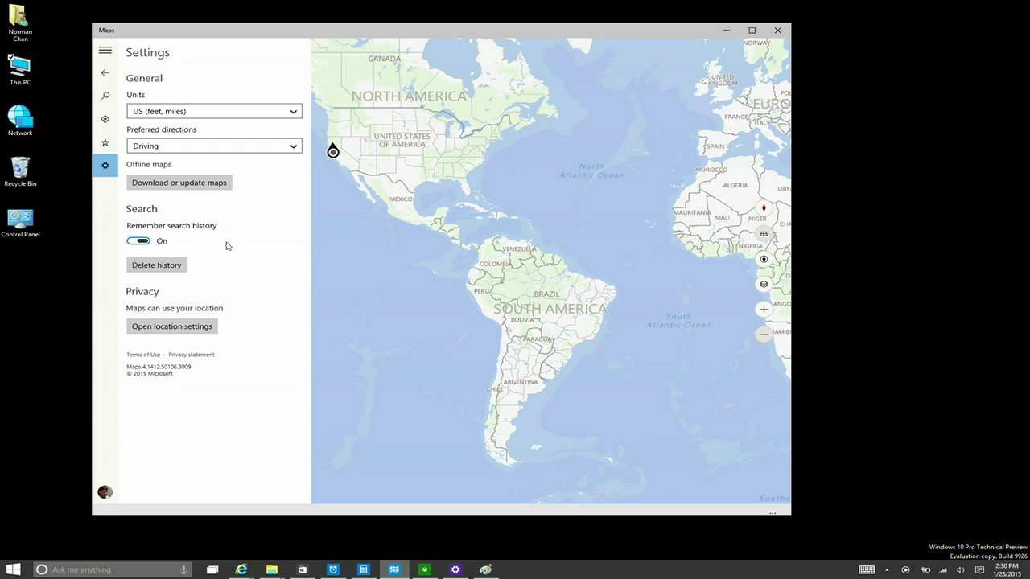
click(176, 184)
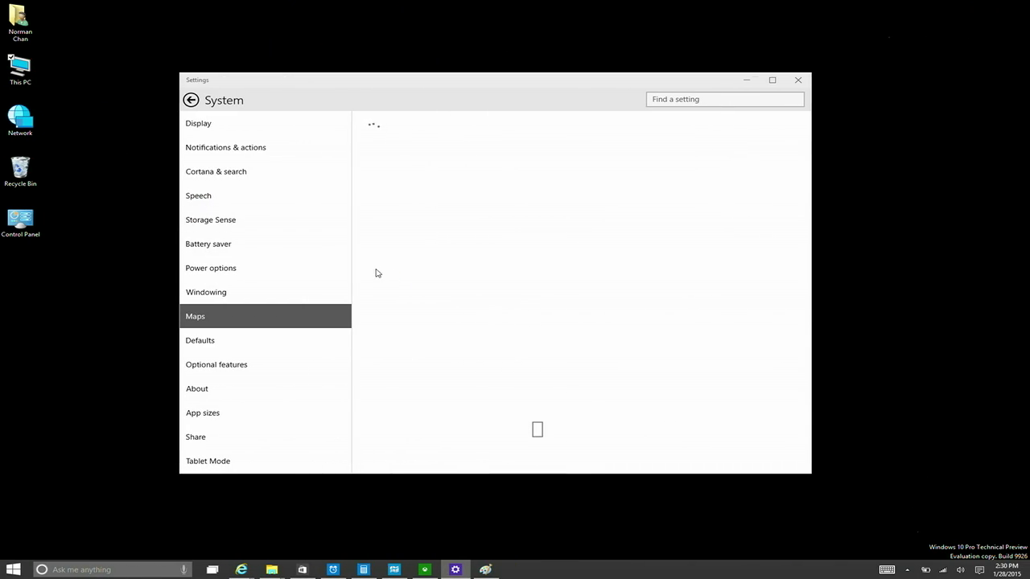
click(413, 274)
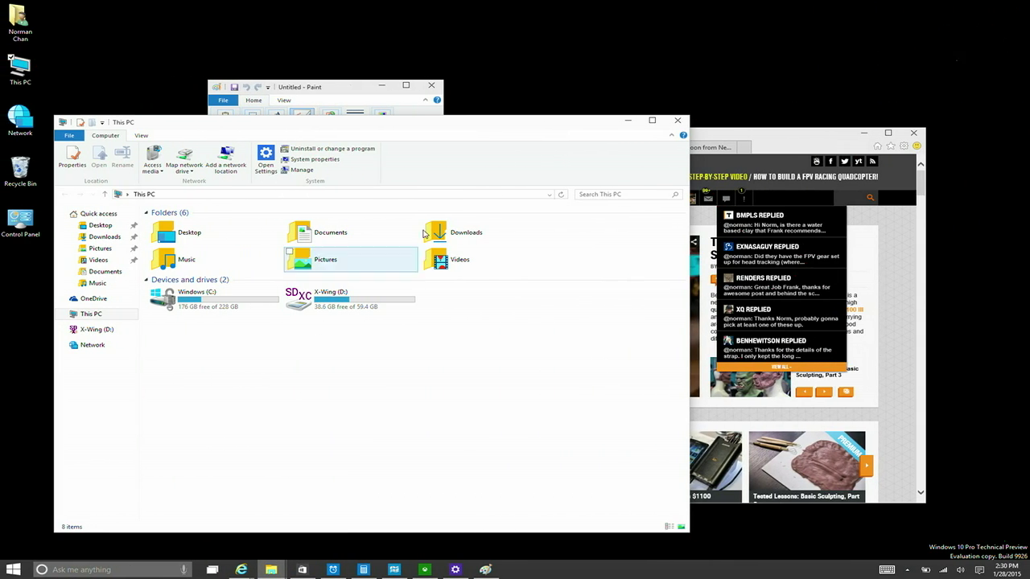
Move Internet Explorer up in front of This PC, find and open the Photos app, and bring the browser forward again.
drag(710, 130, 646, 20)
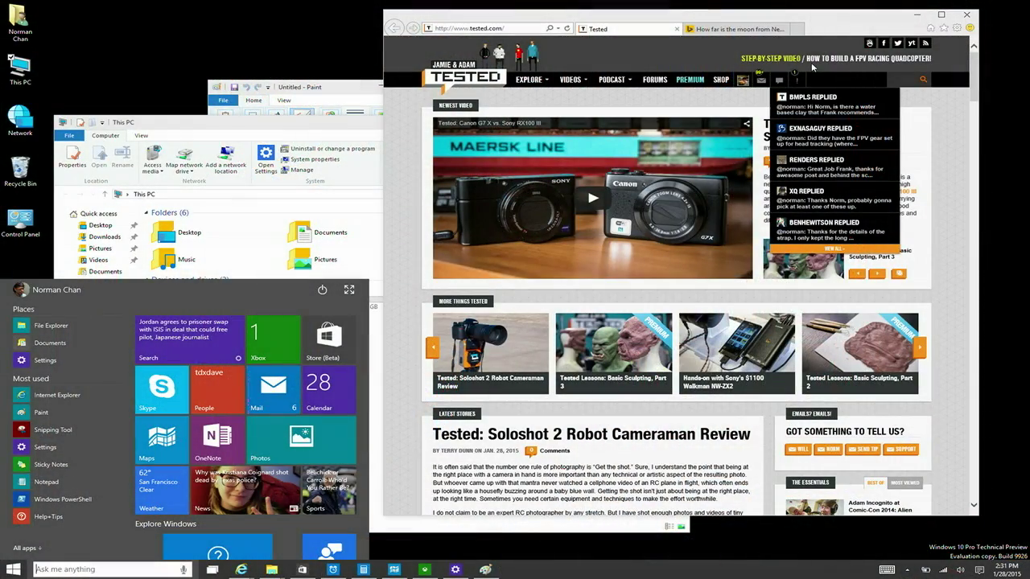
text(photos)
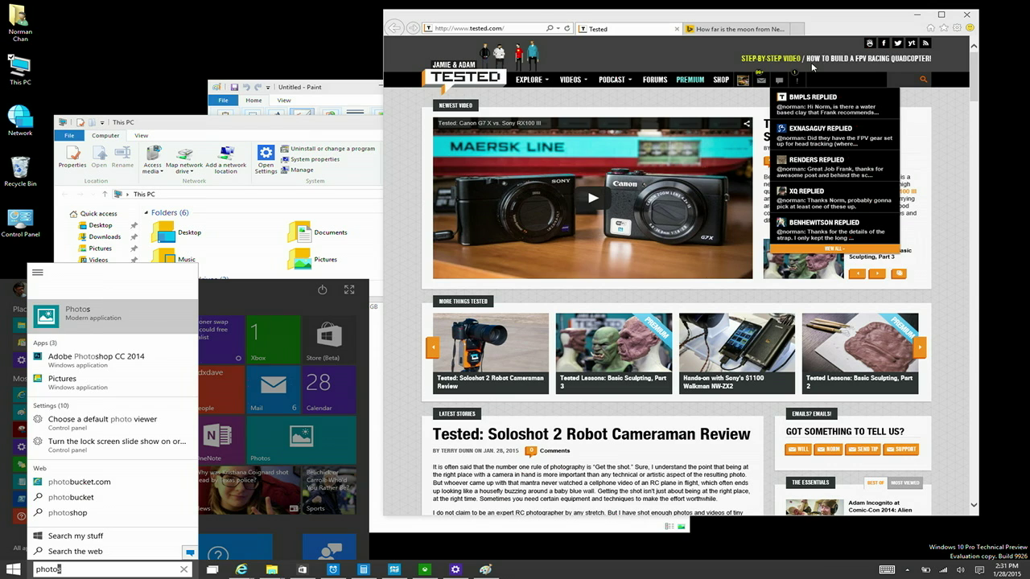
key(Return)
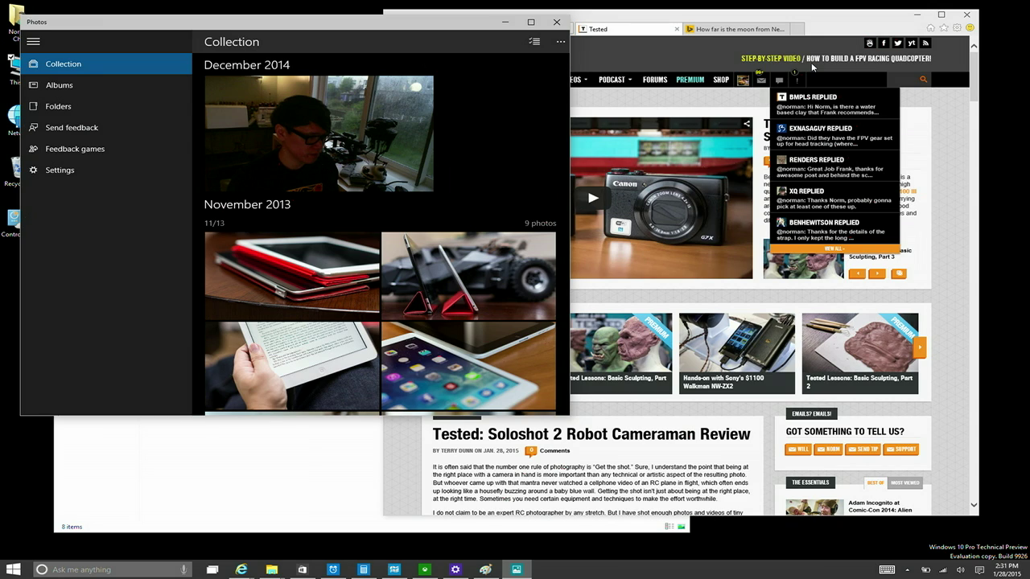
click(771, 11)
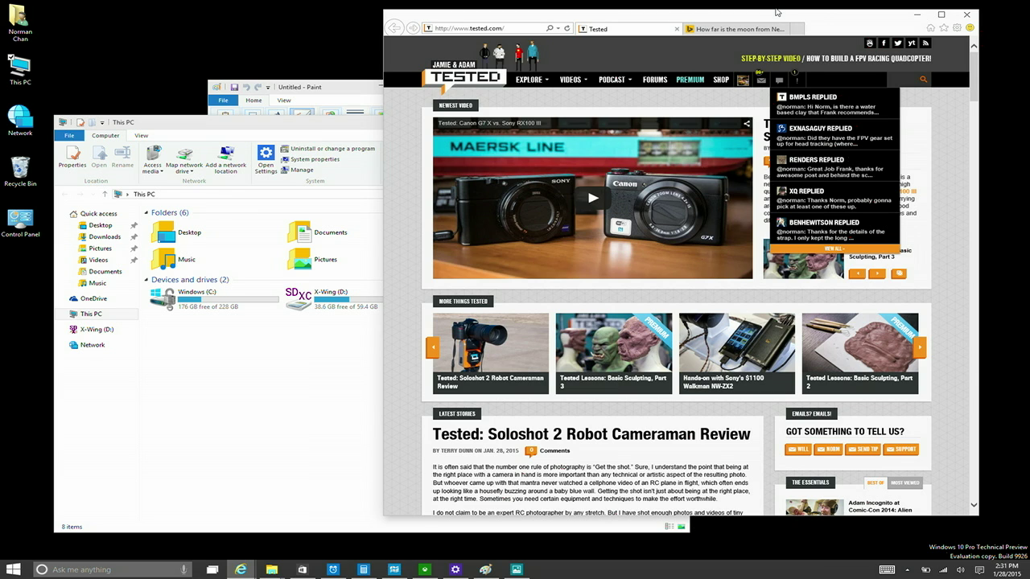
Switch two virtual desktops forward and enlarge the Calculator window until it shows the wide scientific layout.
key(ctrl+super+Right)
key(ctrl+super+Right)
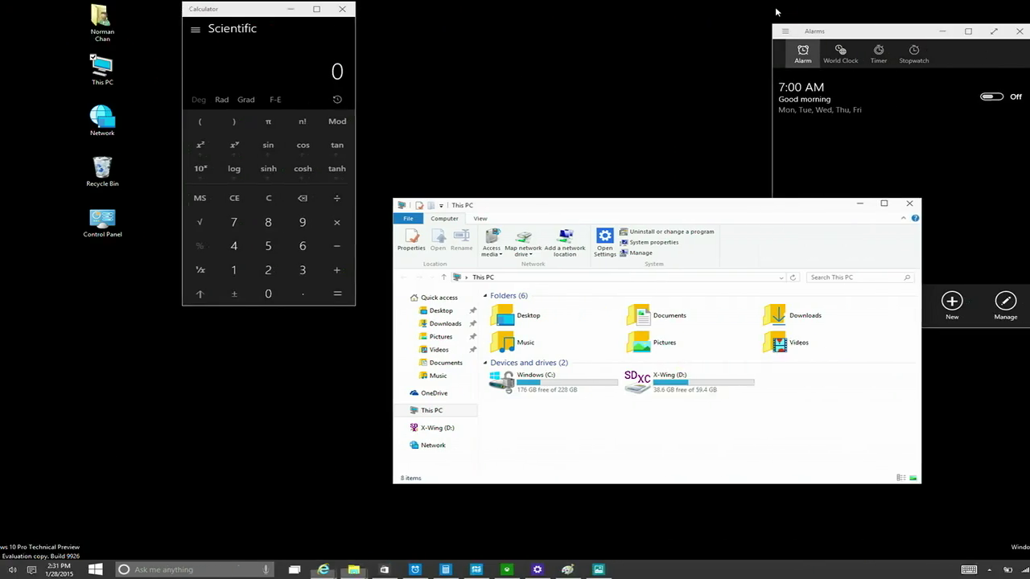
drag(274, 306, 534, 386)
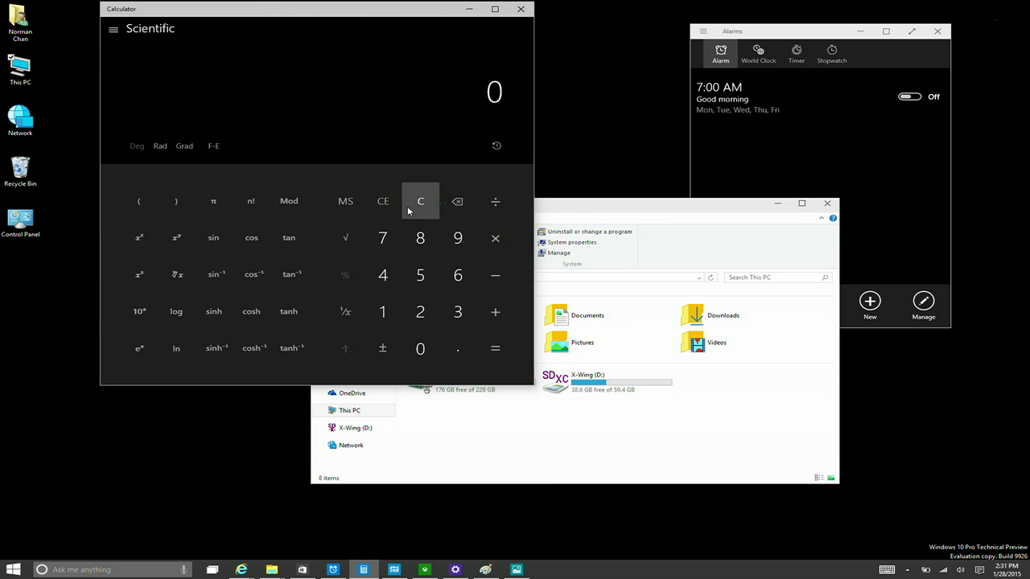
Review the calculator modes and unit converters offered by Calculator, keeping Scientific mode.
click(163, 31)
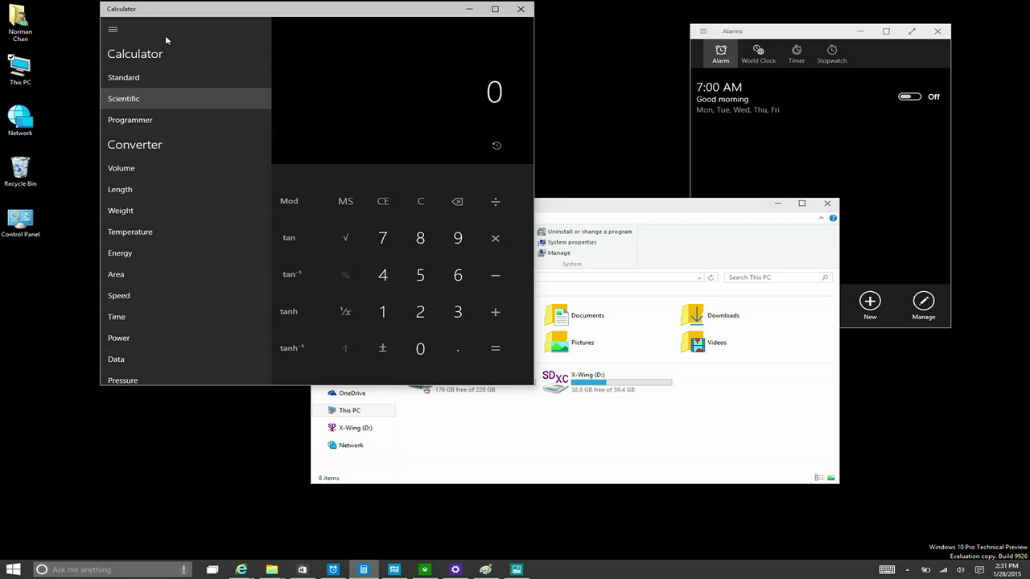
scroll(198, 168, down, 1)
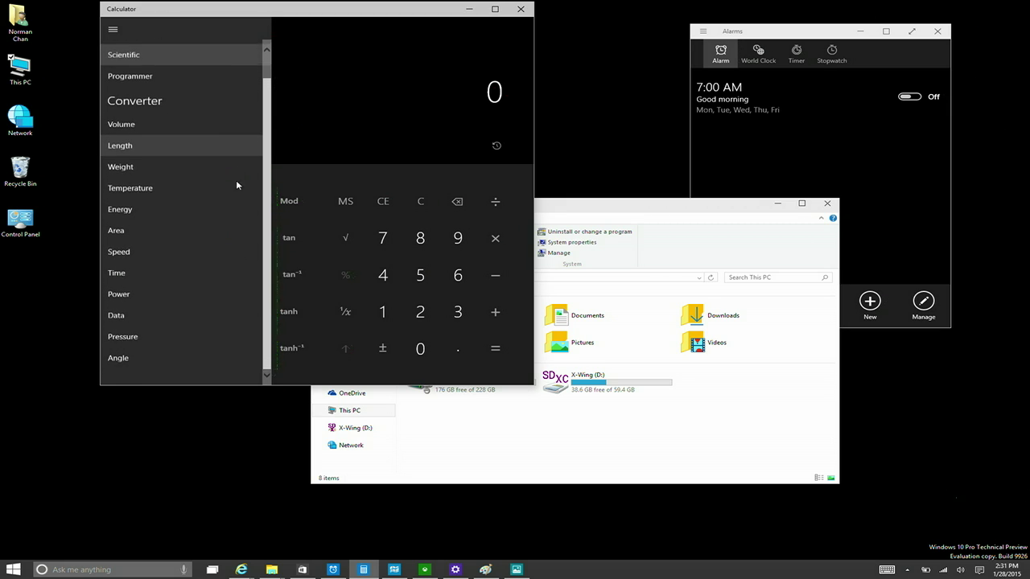
scroll(237, 190, up, 1)
click(271, 171)
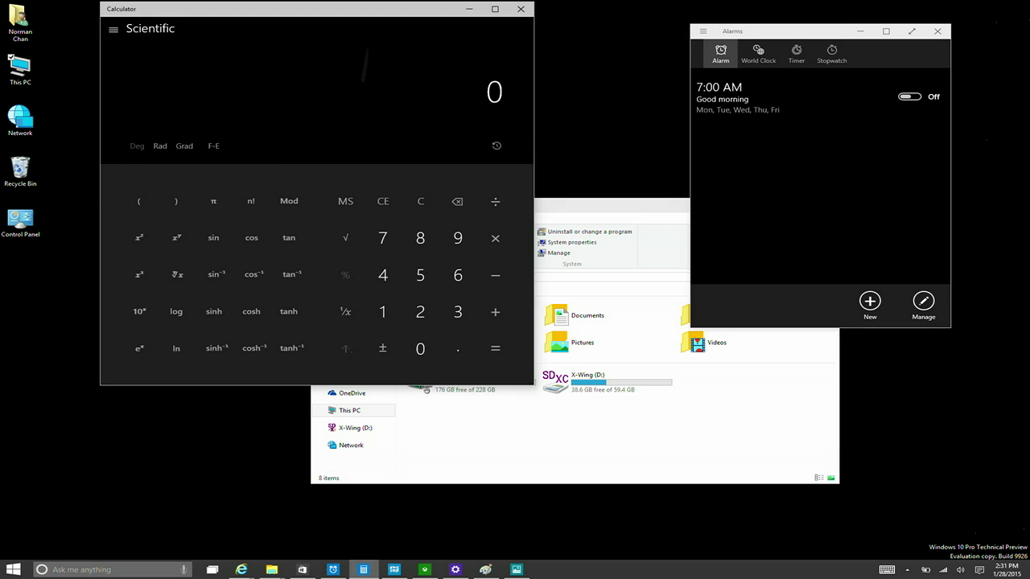
Move the Alarms window closer to Calculator, look through its World Clock, Timer and Stopwatch pages, return to Alarm and widen the window.
drag(785, 37, 708, 70)
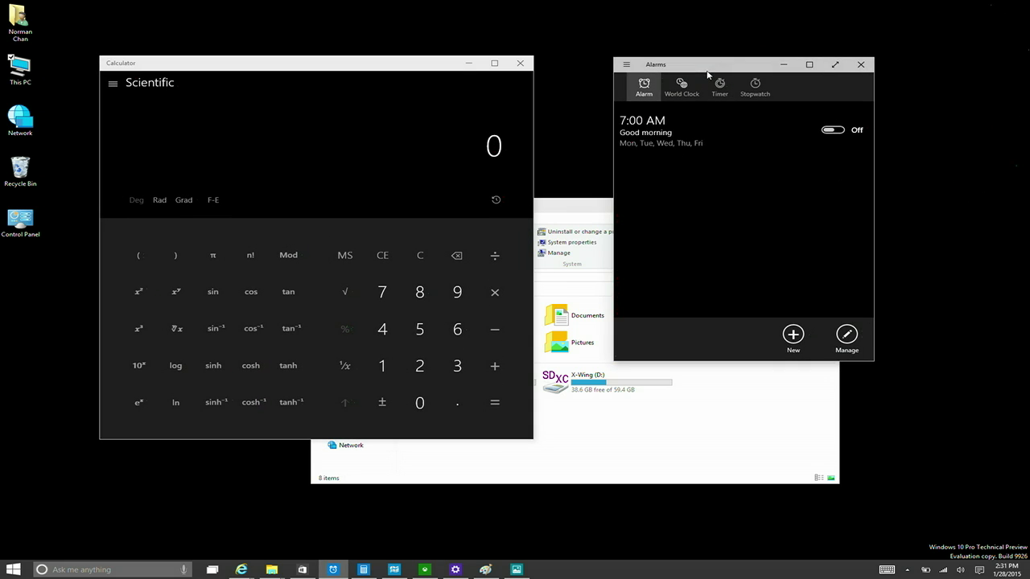
click(681, 84)
click(719, 85)
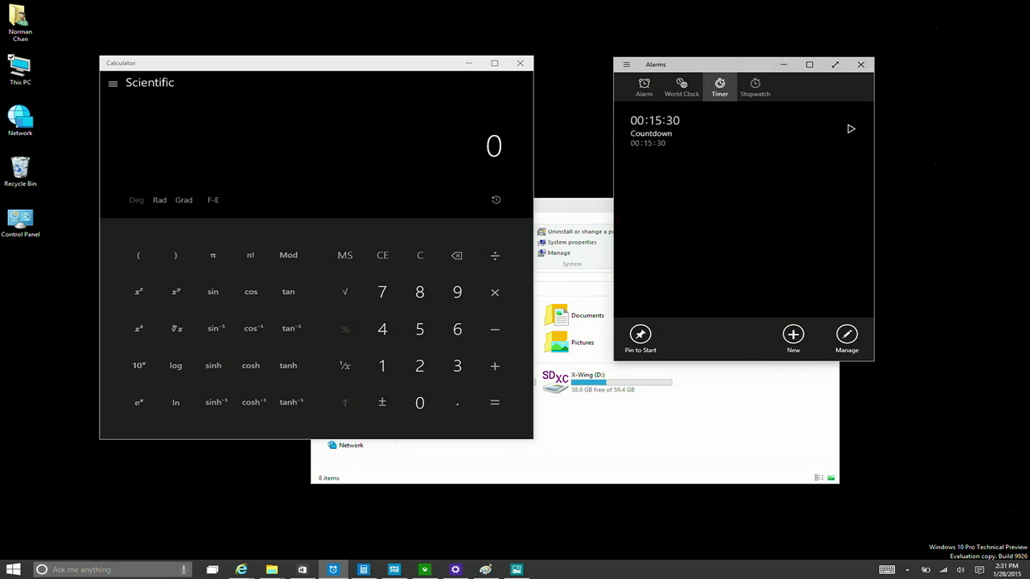
click(754, 85)
click(643, 84)
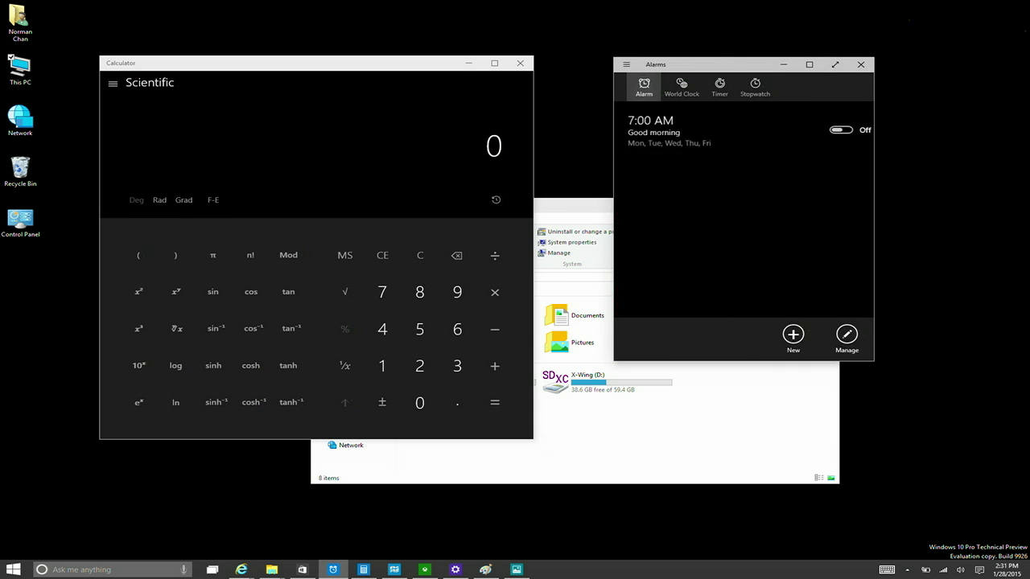
drag(874, 322, 913, 351)
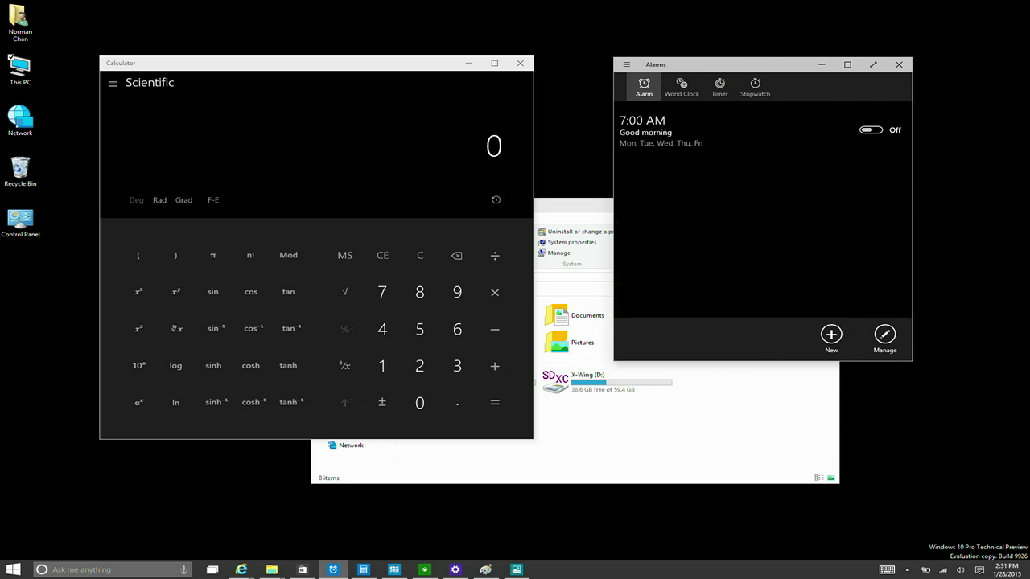
Switch one virtual desktop forward to Maps, review its navigation menu and Settings page, and go back to the map.
key(ctrl+super+Right)
drag(791, 516, 800, 497)
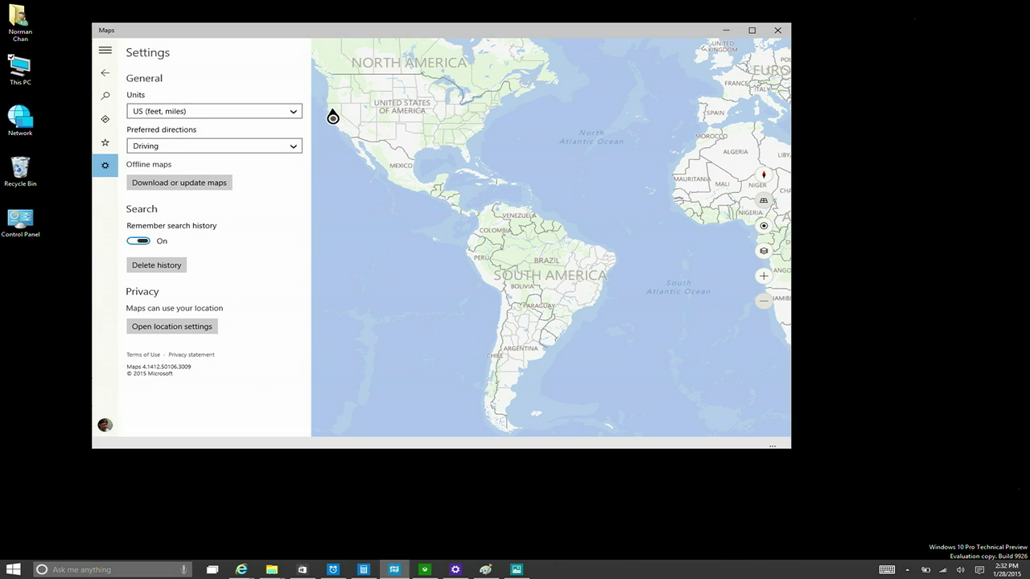
click(104, 49)
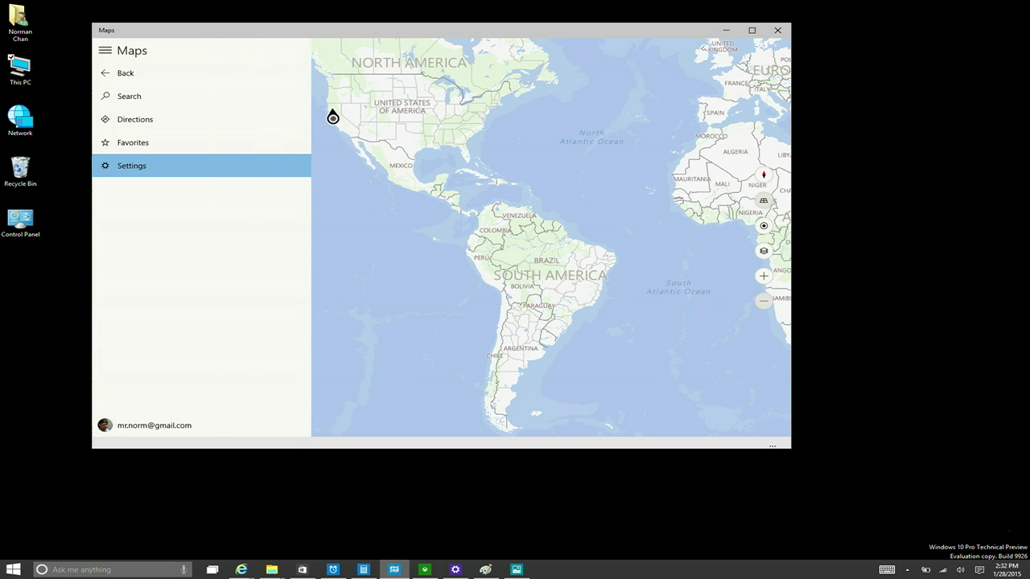
click(131, 165)
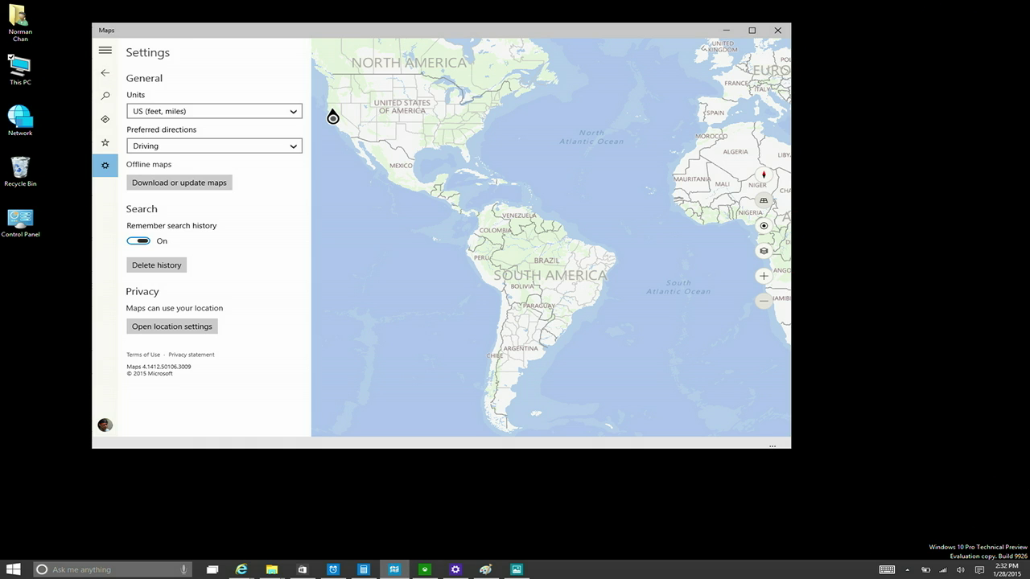
click(106, 75)
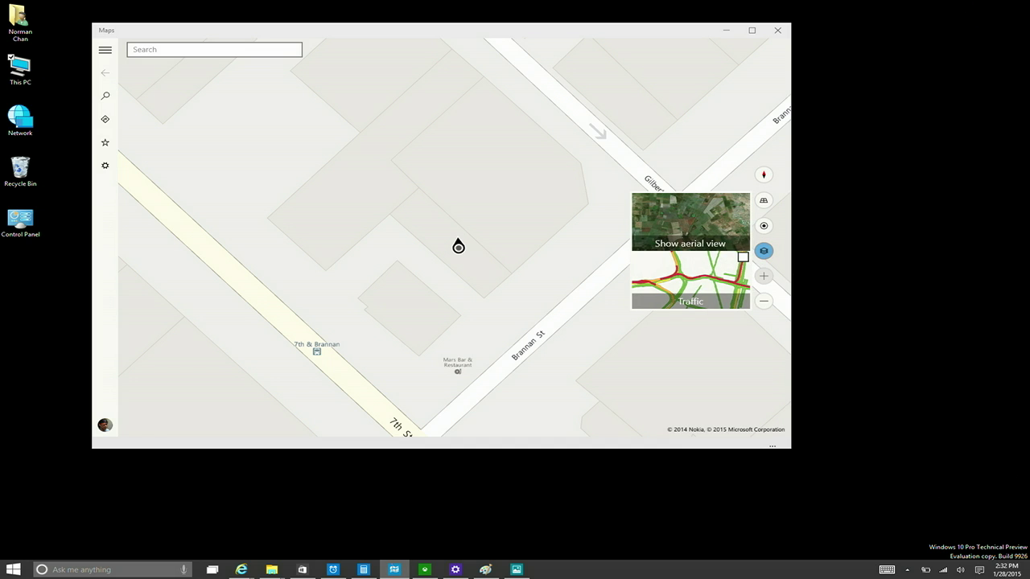
Show the aerial view around the current location in Maps, tilt it into perspective and zoom out to the surrounding neighbourhood.
click(690, 221)
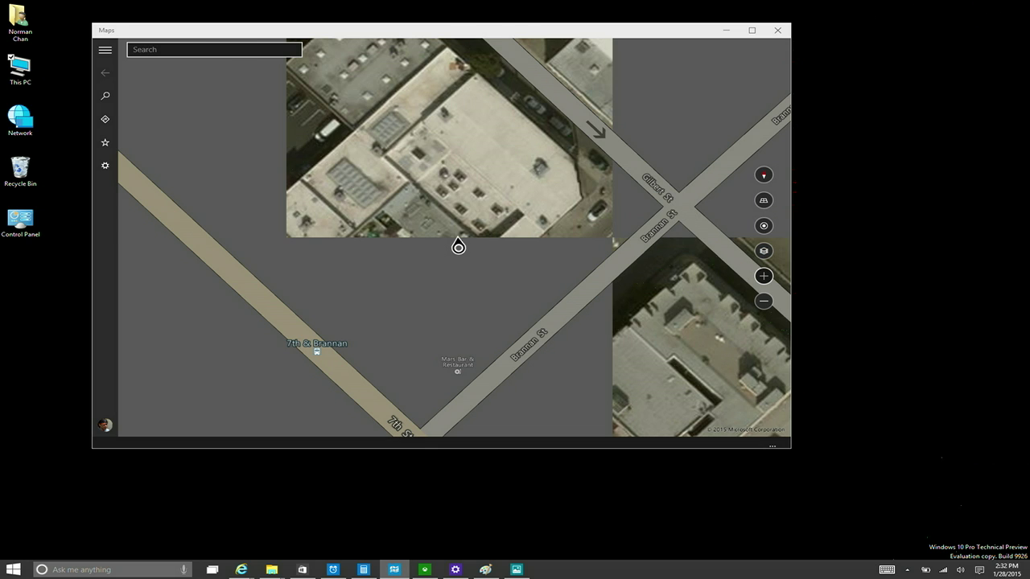
key(ctrl+Up)
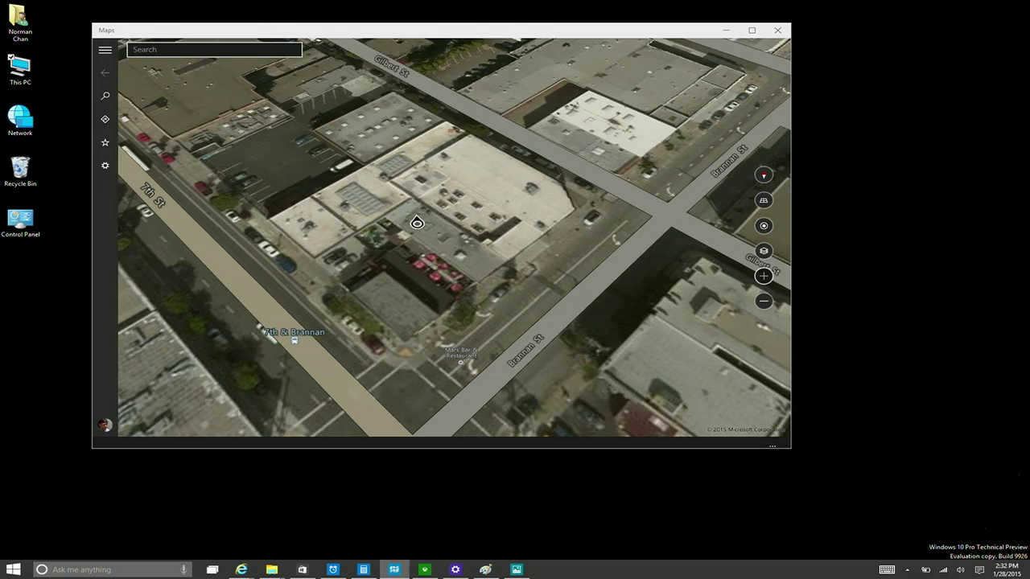
key(minus)
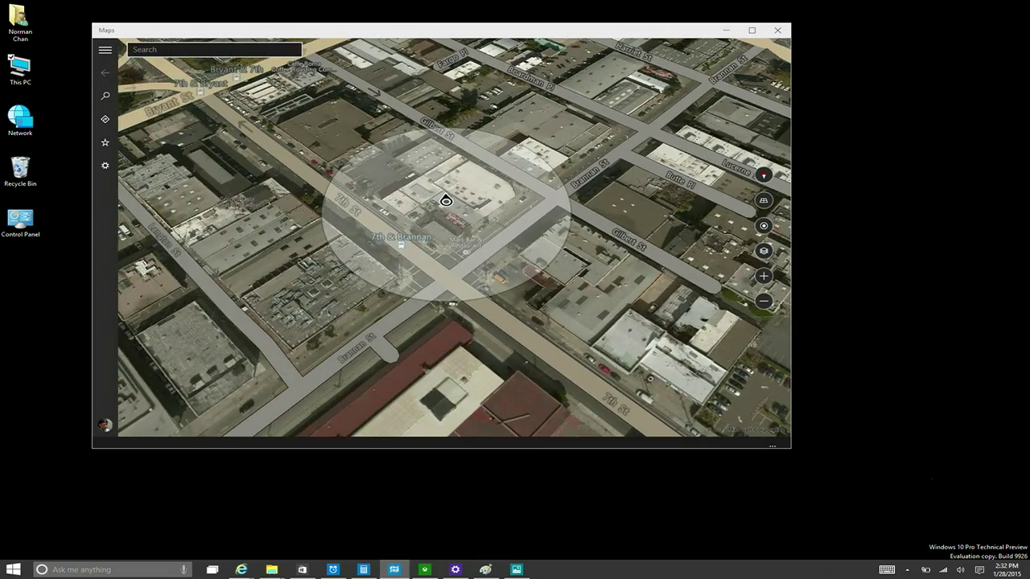
key(ctrl+y)
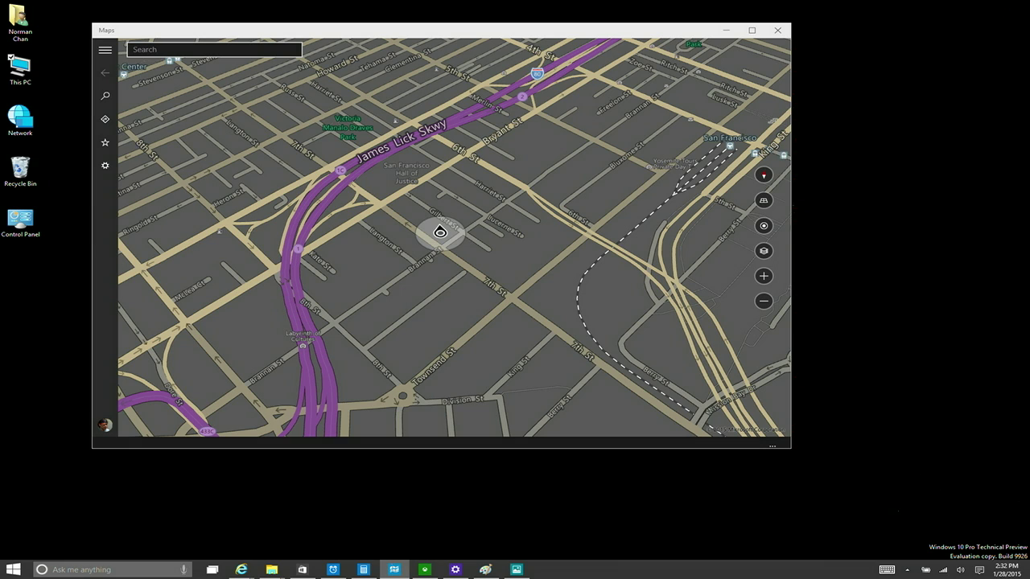